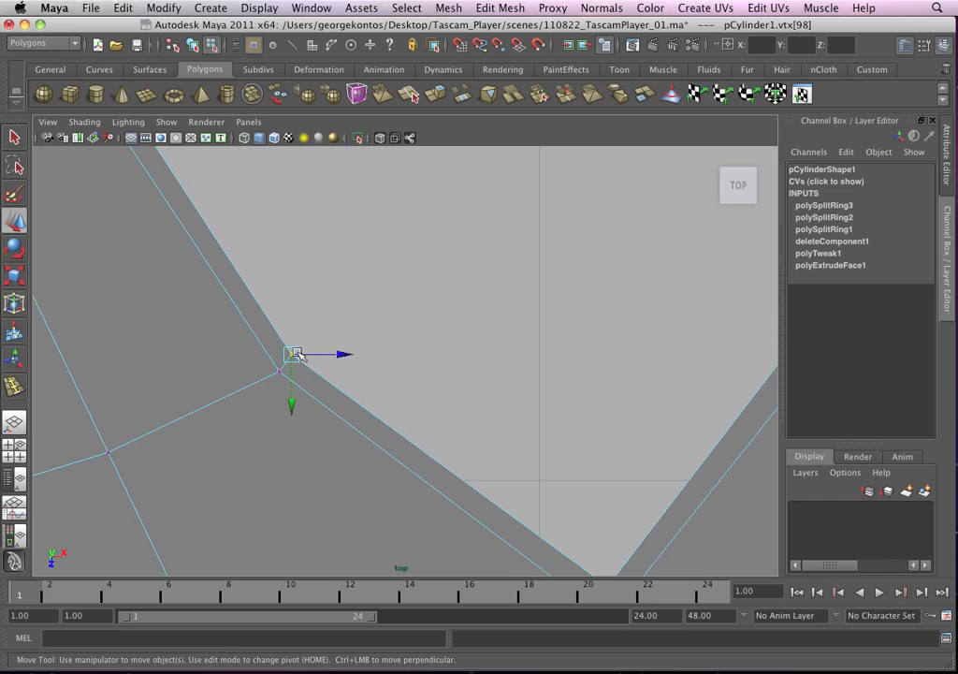
- Return the reel mesh from vertex editing to object mode, with the whole cylinder selected in the top view
{"action": "scroll", "coordinate": [231, 285], "scroll_direction": "down", "scroll_amount": 5}
{"action": "scroll", "coordinate": [338, 383], "scroll_direction": "up", "scroll_amount": 2}
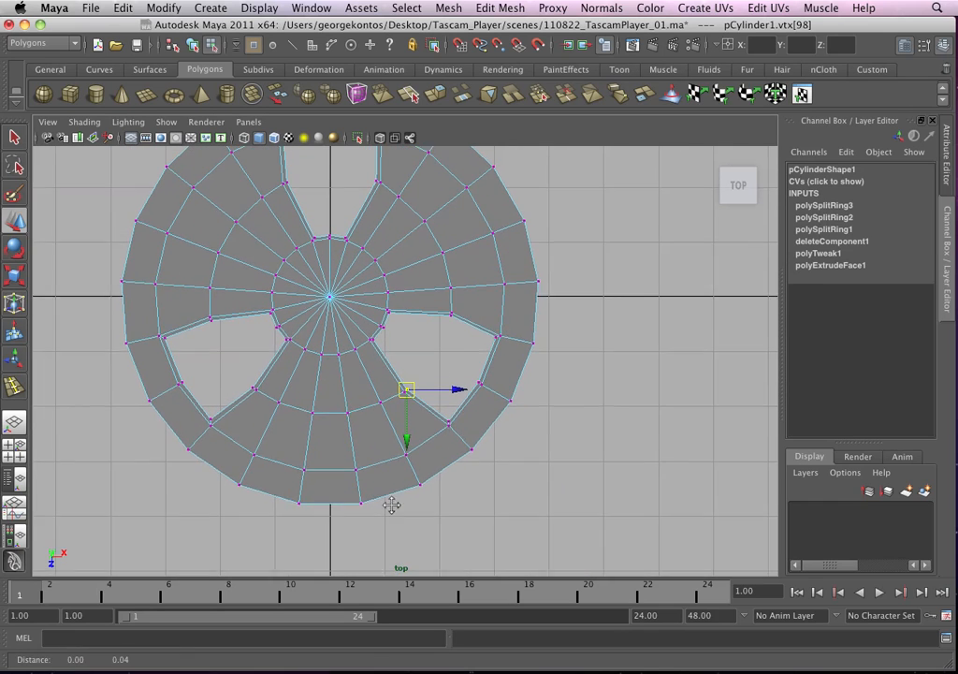
{"action": "middle_click_drag", "start_coordinate": [391, 505], "coordinate": [390, 573], "text": "alt"}
{"action": "scroll", "coordinate": [426, 401], "scroll_direction": "up", "scroll_amount": 2}
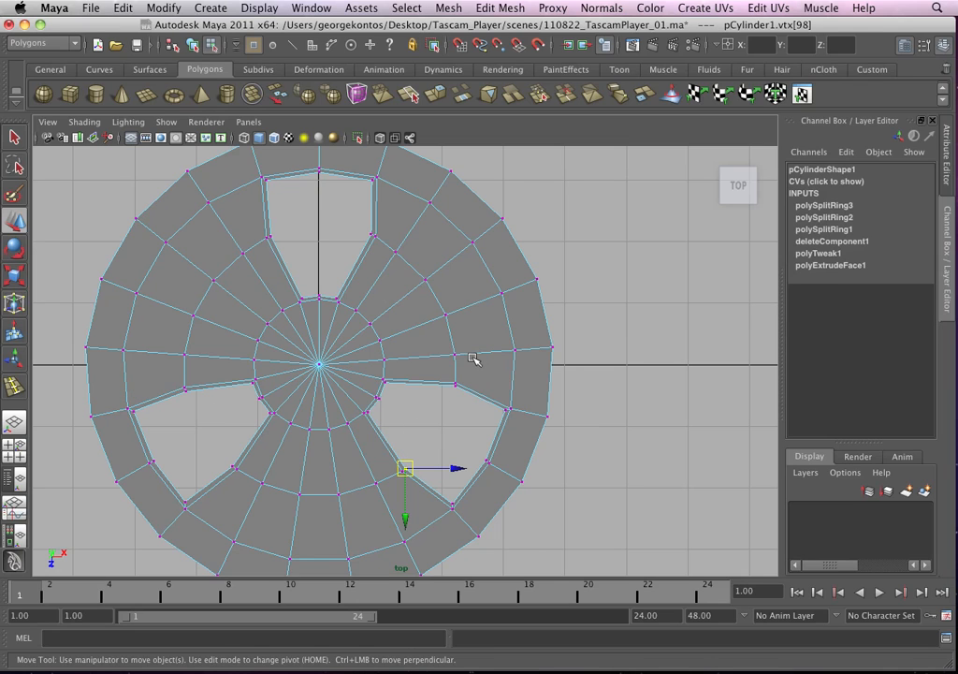
{"action": "scroll", "coordinate": [434, 370], "scroll_direction": "up", "scroll_amount": 2}
{"action": "scroll", "coordinate": [434, 370], "scroll_direction": "down", "scroll_amount": 1}
{"action": "right_click_drag", "start_coordinate": [436, 333], "coordinate": [466, 314]}
{"action": "scroll", "coordinate": [438, 332], "scroll_direction": "down", "scroll_amount": 2}
{"action": "middle_click_drag", "start_coordinate": [439, 331], "coordinate": [442, 323], "text": "alt"}
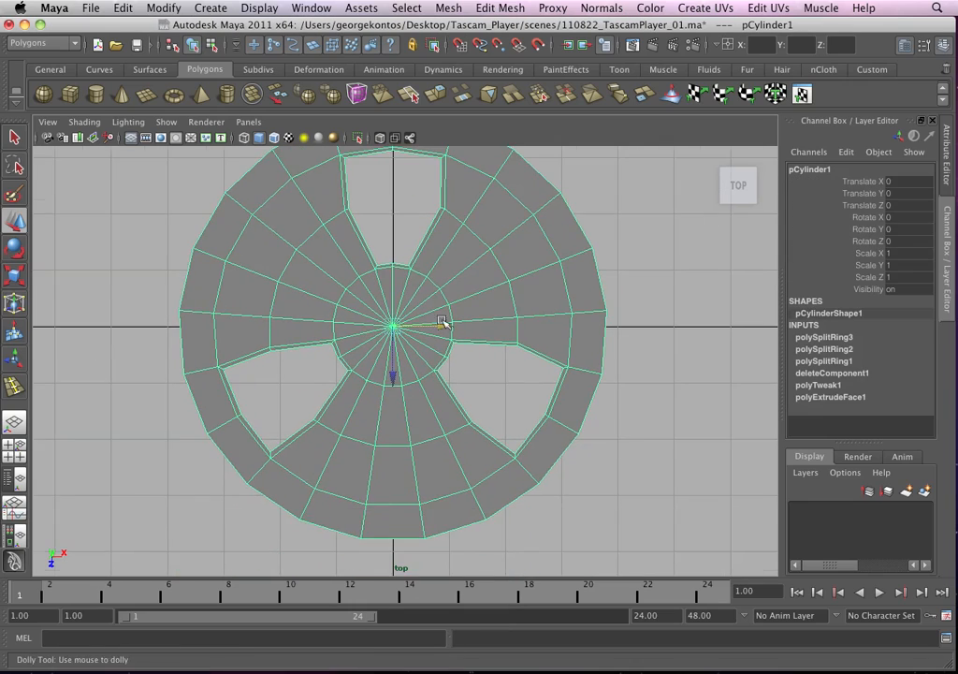
{"action": "scroll", "coordinate": [449, 375], "scroll_direction": "up", "scroll_amount": 3}
{"action": "scroll", "coordinate": [464, 404], "scroll_direction": "down", "scroll_amount": 1}
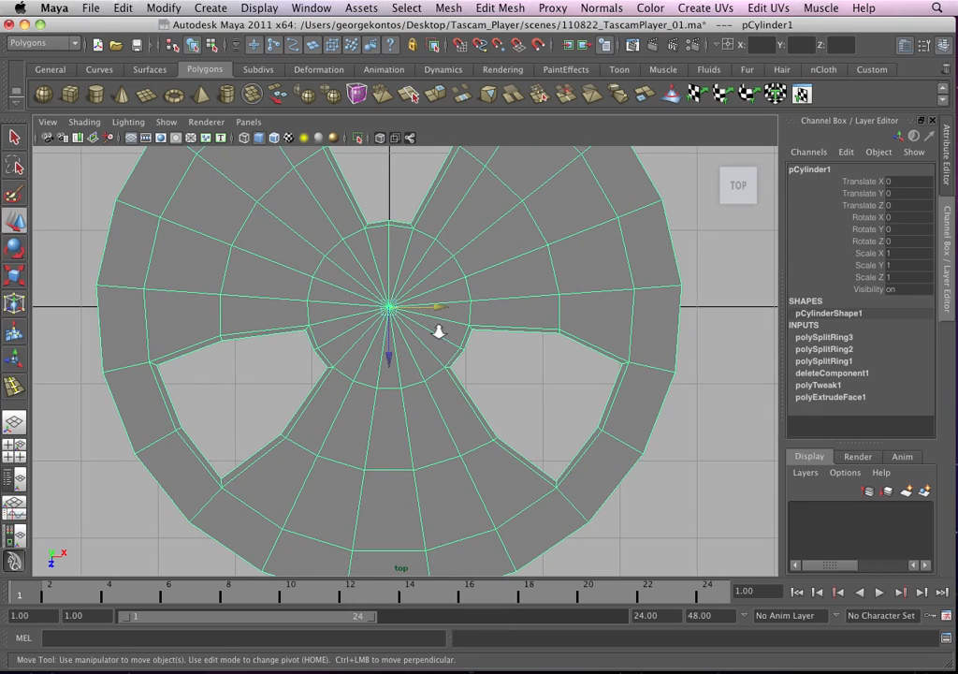
{"action": "scroll", "coordinate": [445, 337], "scroll_direction": "up", "scroll_amount": 2}
{"action": "scroll", "coordinate": [477, 385], "scroll_direction": "down", "scroll_amount": 1}
{"action": "scroll", "coordinate": [445, 396], "scroll_direction": "up", "scroll_amount": 1}
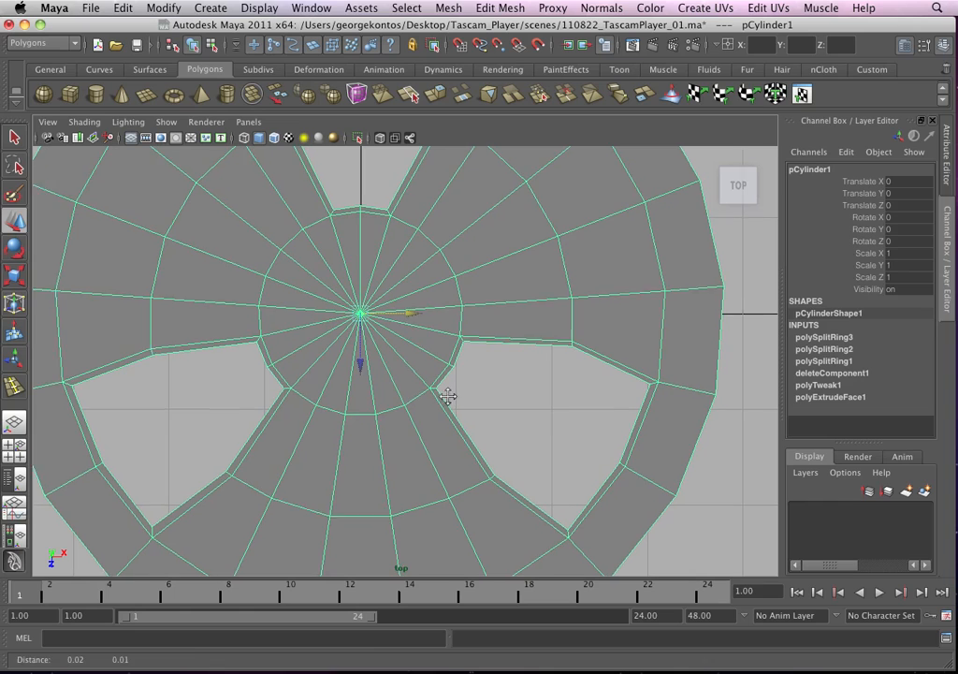
- Turn on Wireframe on Shaded for the deselected reel and compare its centre with the Tascam reference photo in Preview
{"action": "key", "text": "super+Tab"}
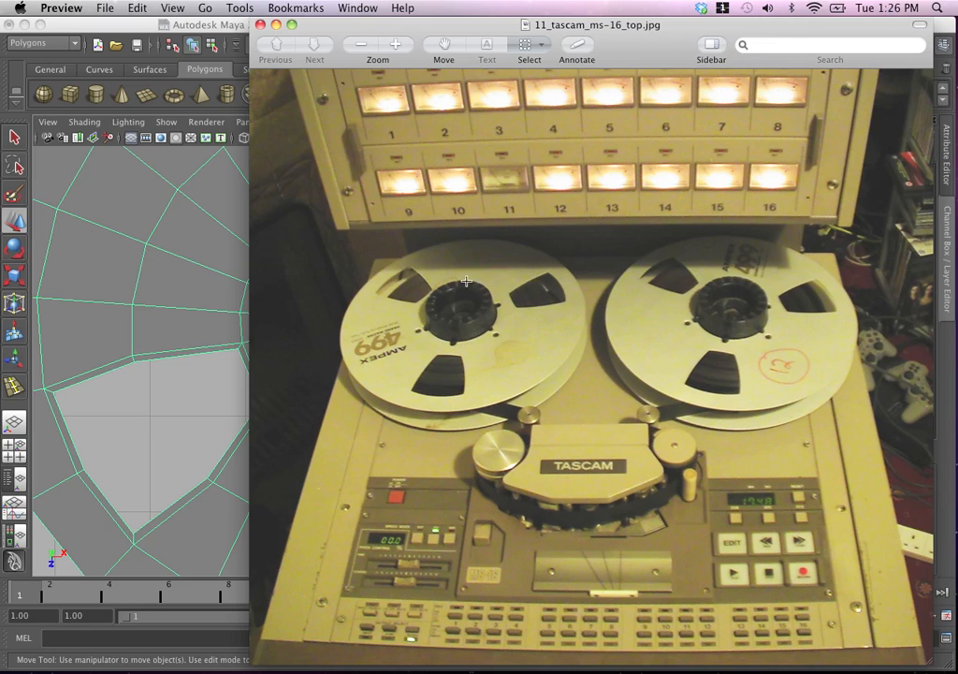
{"action": "left_click", "coordinate": [232, 351]}
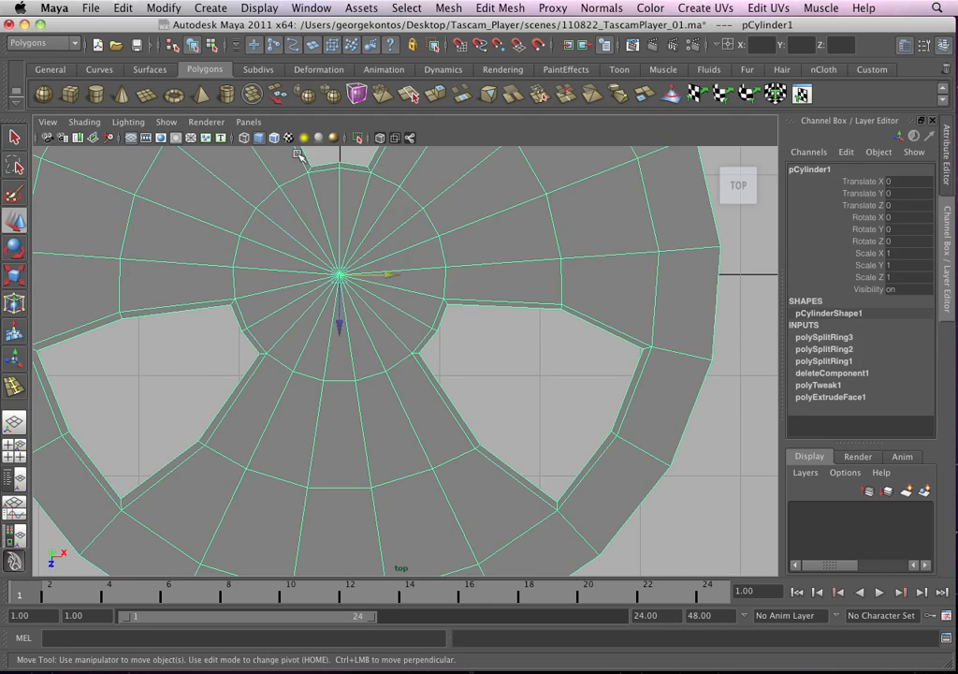
{"action": "left_click", "coordinate": [196, 336]}
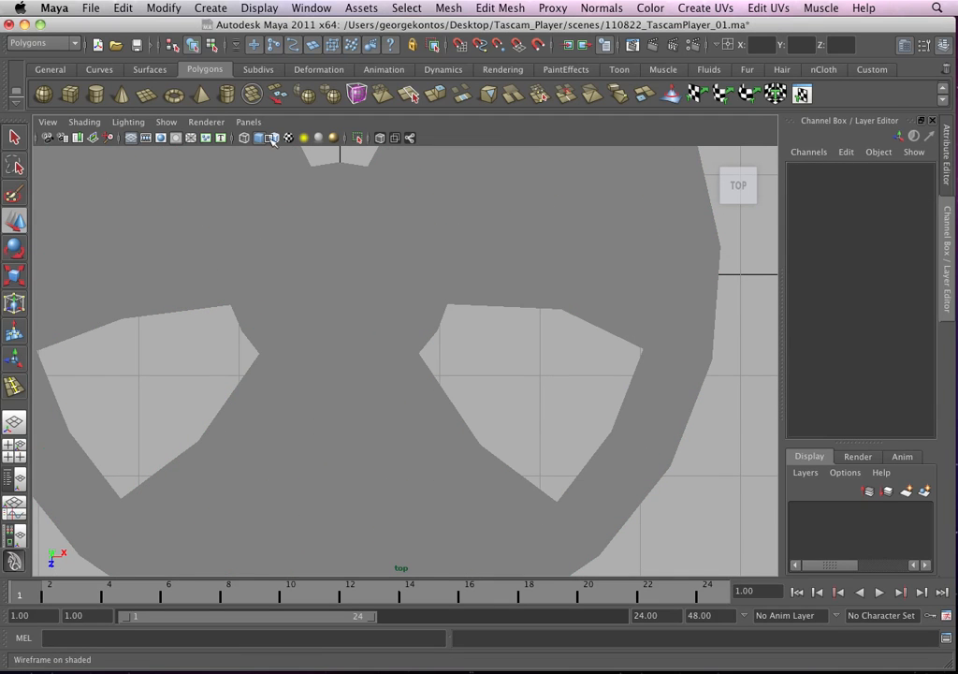
{"action": "left_click", "coordinate": [274, 137]}
{"action": "middle_click_drag", "start_coordinate": [321, 323], "coordinate": [368, 400], "text": "alt"}
{"action": "right_click_drag", "start_coordinate": [368, 400], "coordinate": [373, 423], "text": "alt"}
{"action": "middle_click_drag", "start_coordinate": [374, 423], "coordinate": [411, 419], "text": "alt"}
{"action": "right_click_drag", "start_coordinate": [411, 420], "coordinate": [387, 353], "text": "alt"}
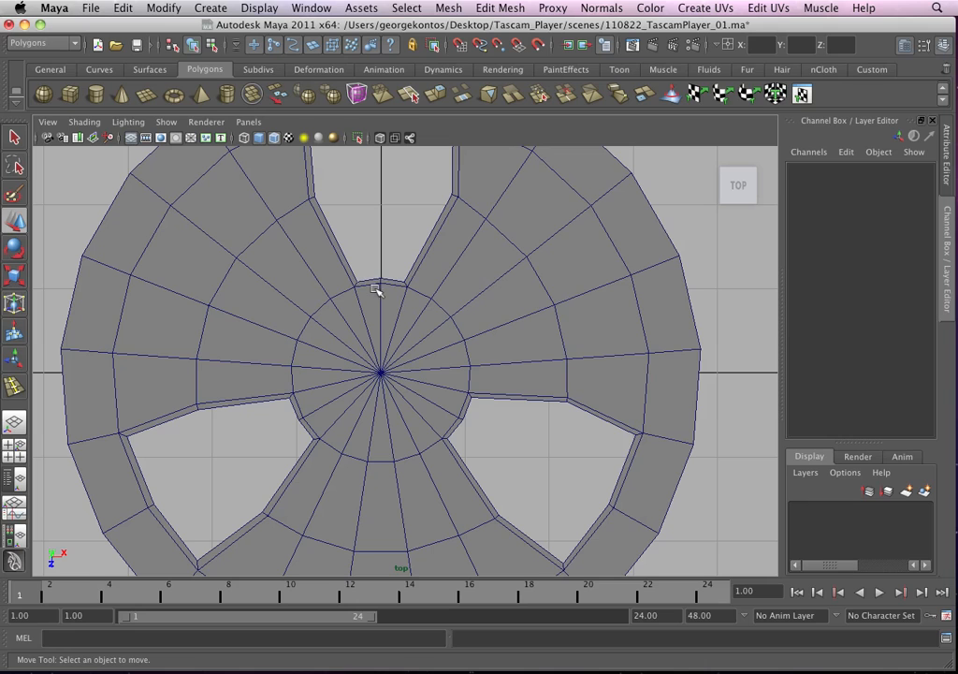
{"action": "key", "text": "super+Tab"}
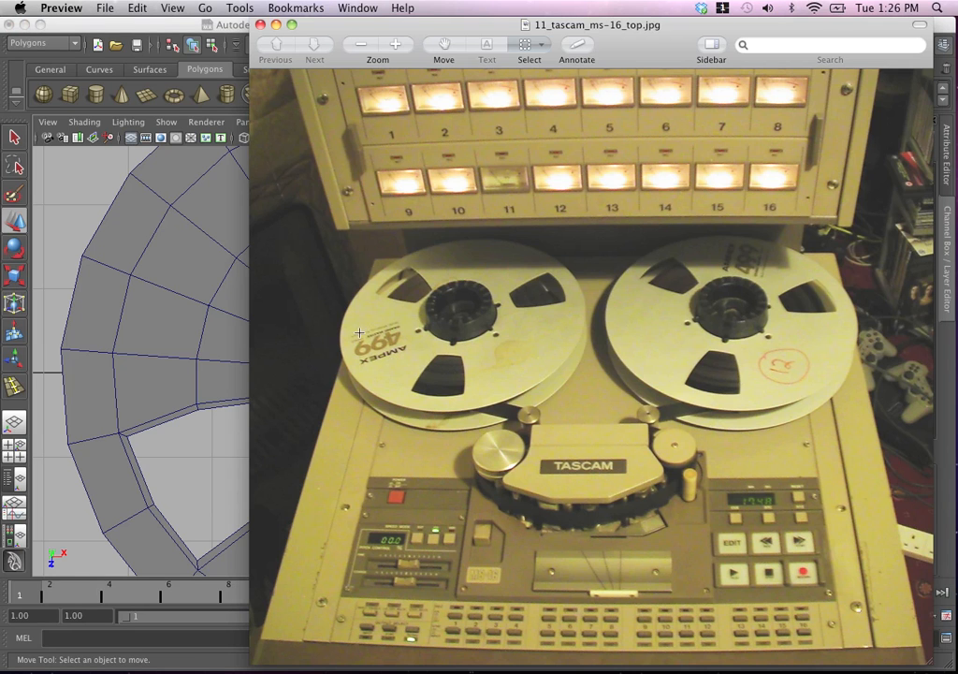
{"action": "left_click", "coordinate": [214, 303]}
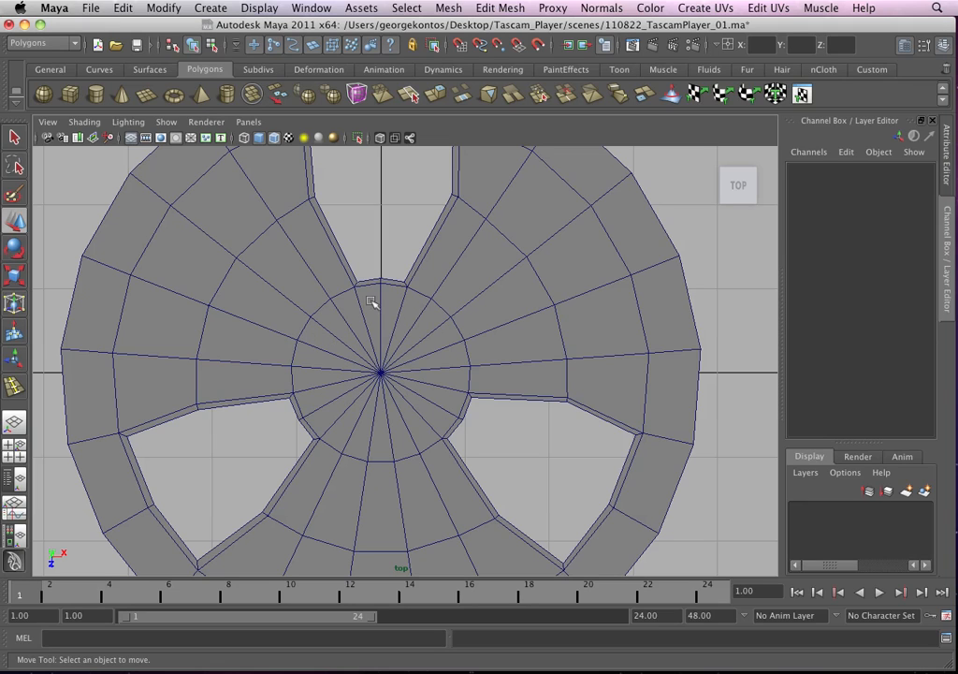
{"action": "left_click", "coordinate": [399, 350]}
{"action": "left_click", "coordinate": [407, 8]}
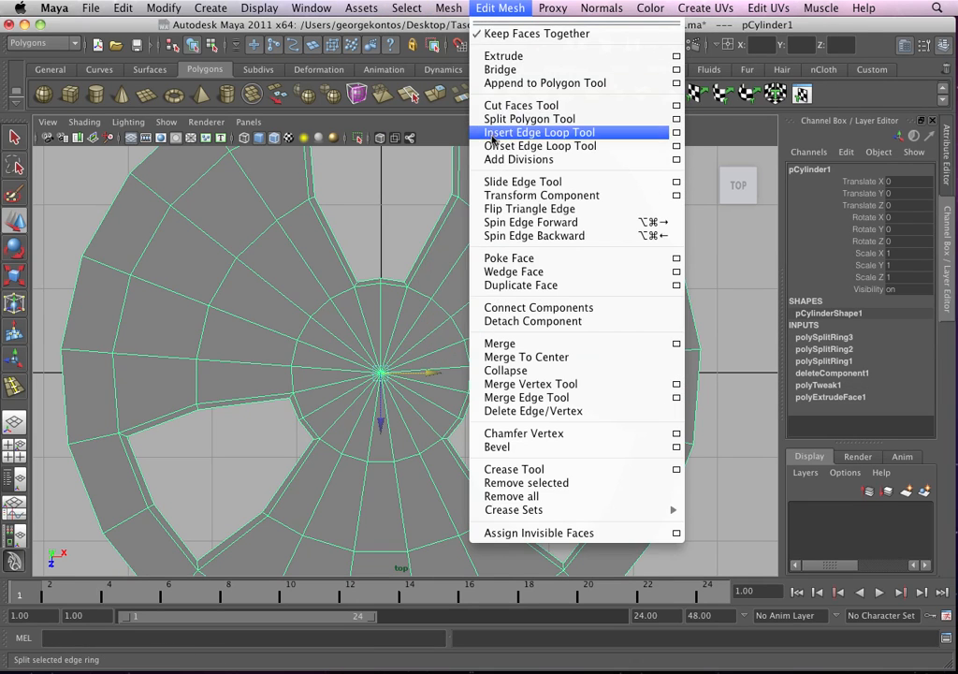
{"action": "left_click", "coordinate": [493, 134]}
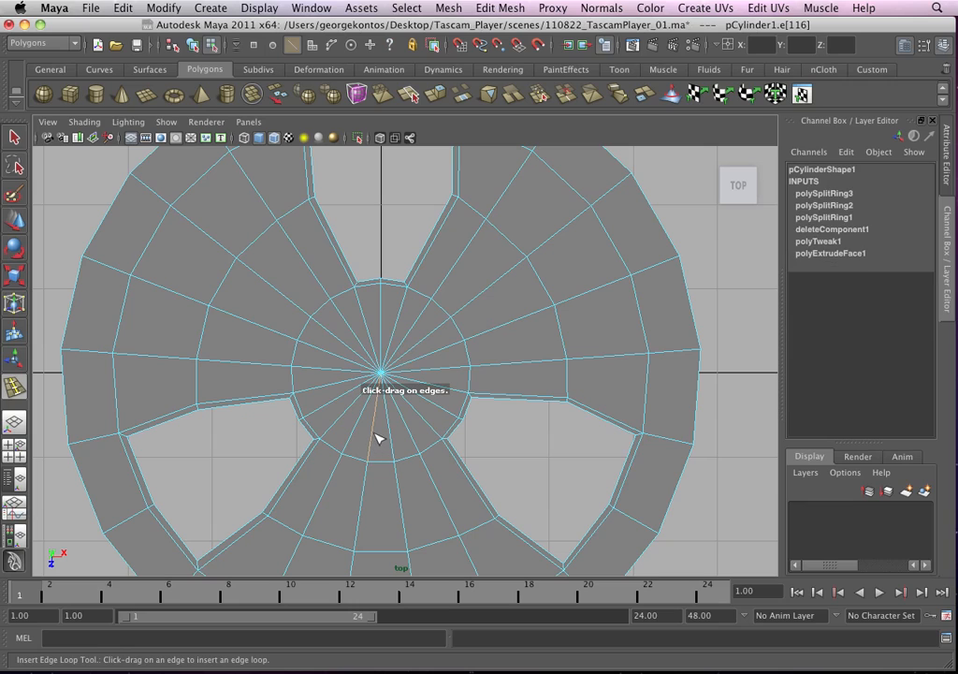
{"action": "key", "text": "z"}
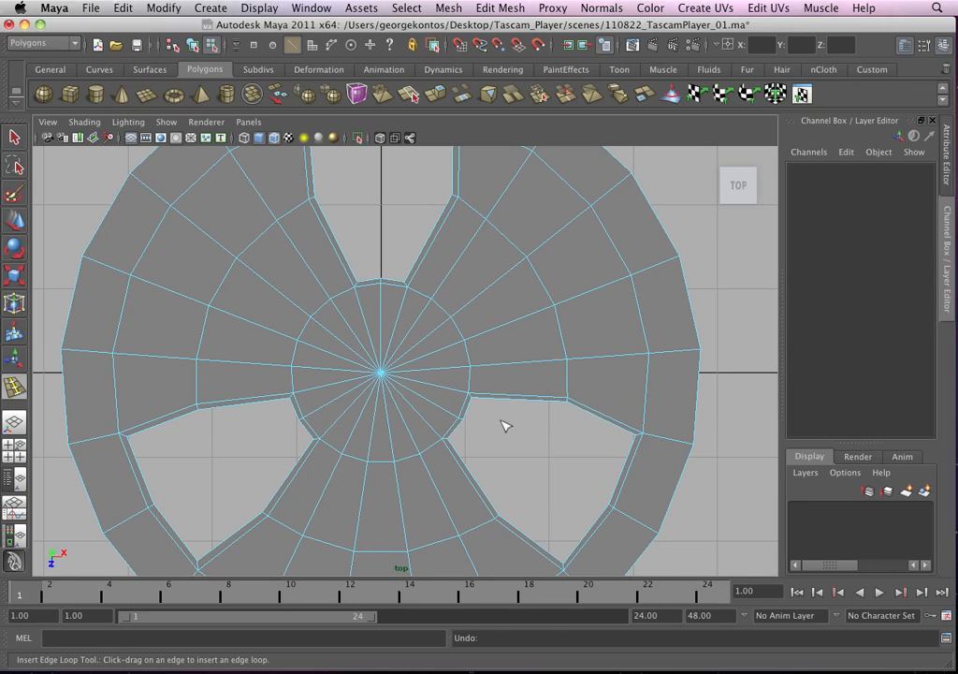
{"action": "key", "text": "q"}
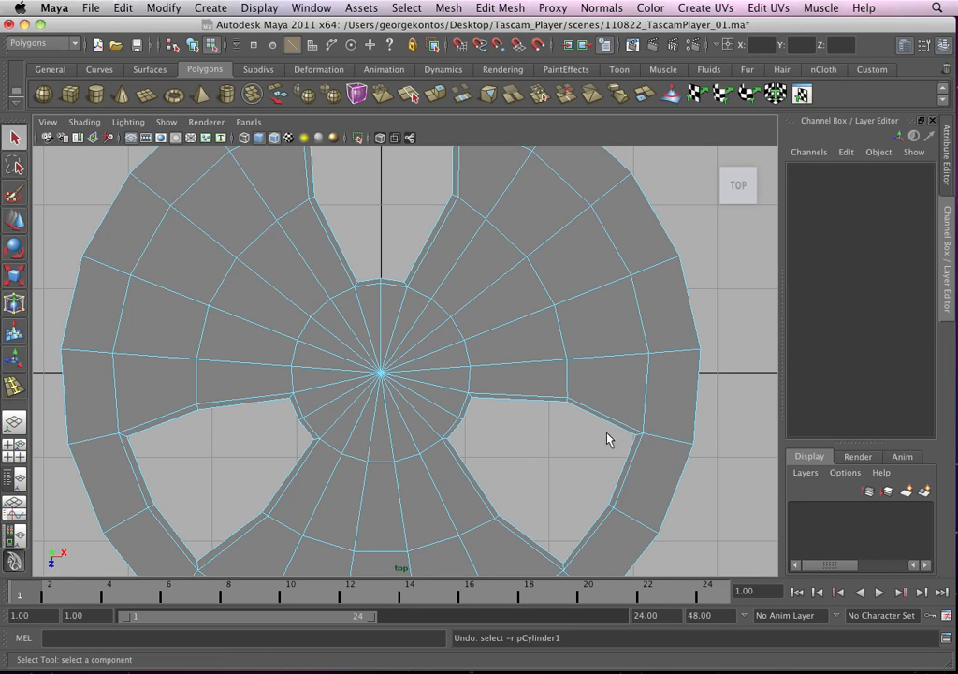
- Select all the triangular faces forming the disc at the reel's centre and extract them as a separate mesh
{"action": "right_click", "coordinate": [429, 349]}
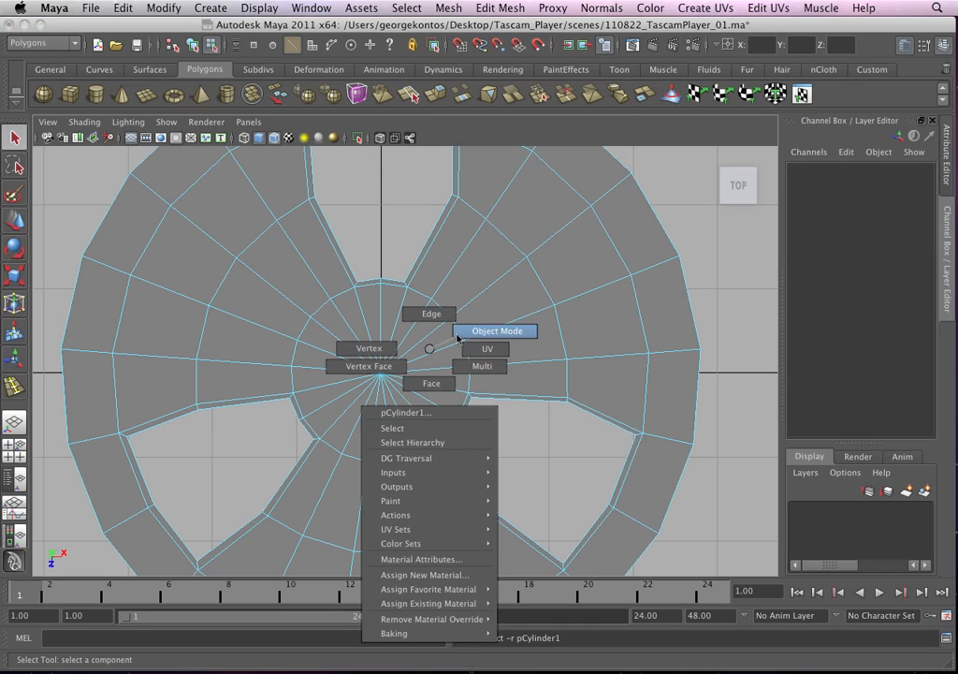
{"action": "left_click", "coordinate": [417, 347]}
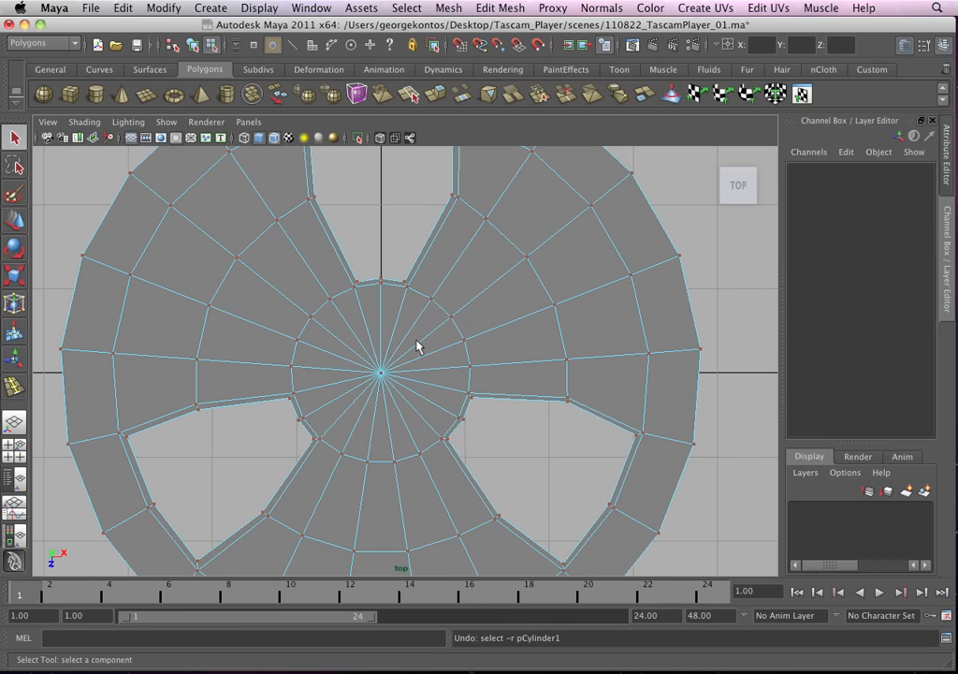
{"action": "right_click", "coordinate": [416, 341]}
{"action": "left_click", "coordinate": [418, 375]}
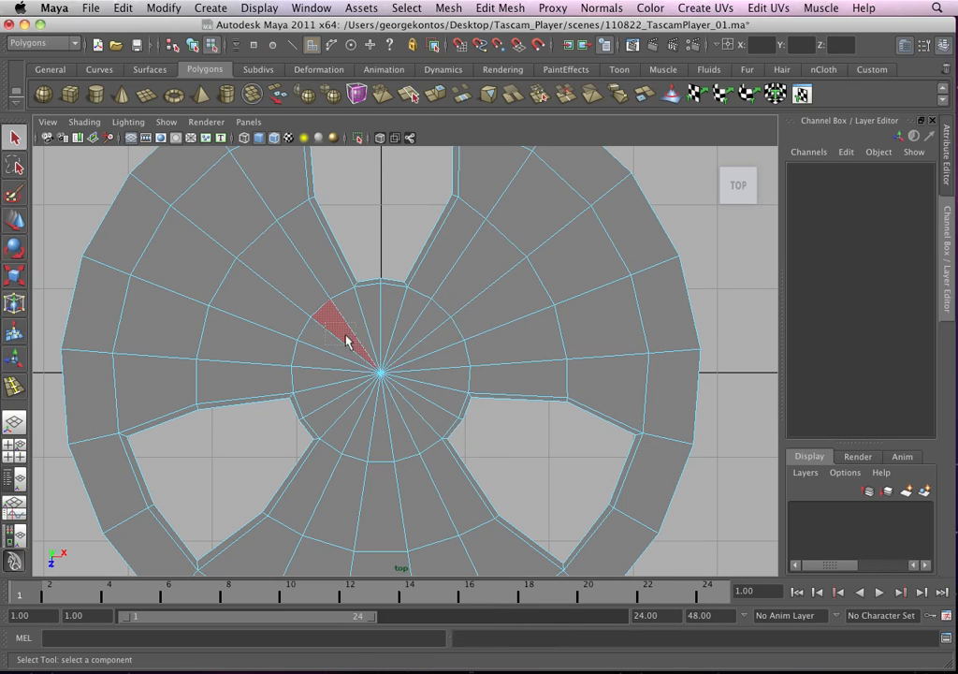
{"action": "left_click_drag", "start_coordinate": [440, 415], "coordinate": [441, 414]}
{"action": "right_click_drag", "start_coordinate": [443, 384], "coordinate": [578, 424], "text": "alt"}
{"action": "right_click_drag", "start_coordinate": [367, 342], "coordinate": [569, 428], "text": "alt"}
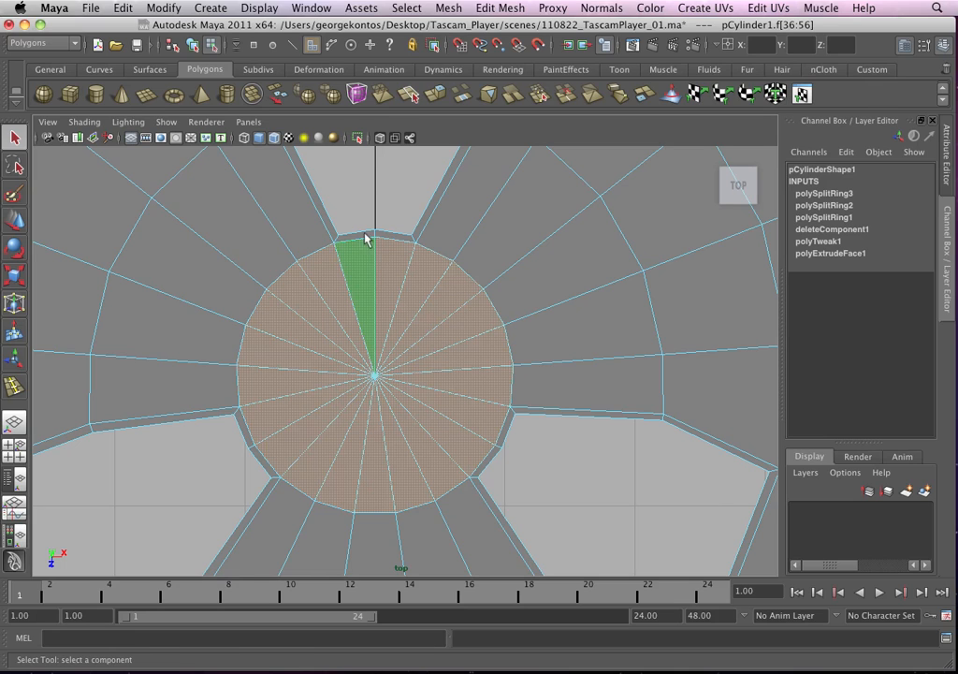
{"action": "left_click", "coordinate": [448, 7]}
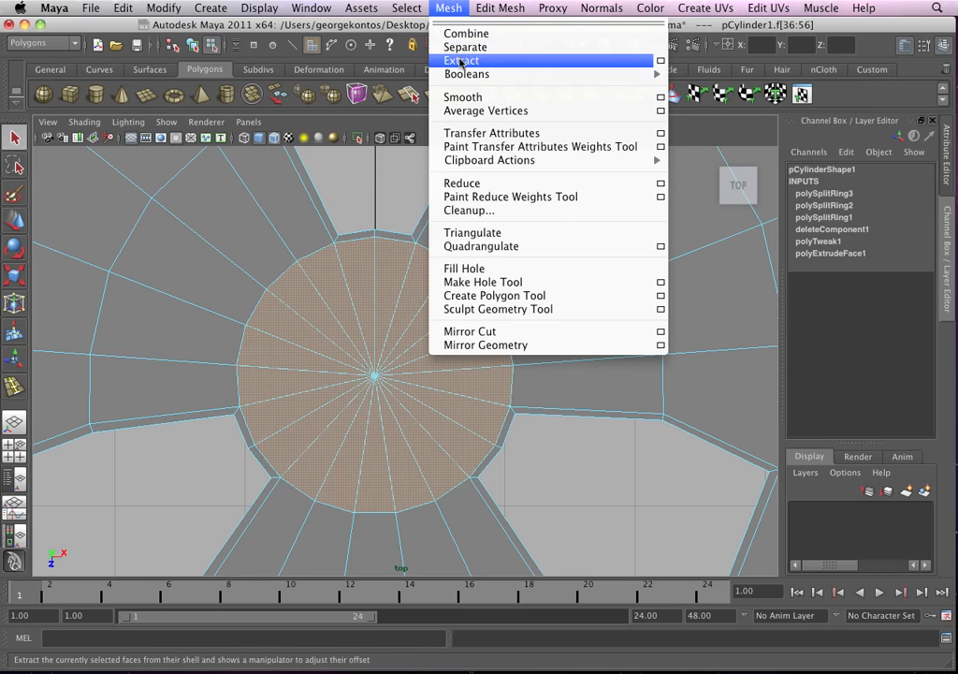
{"action": "left_click", "coordinate": [461, 60]}
{"action": "scroll", "coordinate": [403, 335], "scroll_direction": "down", "scroll_amount": 4}
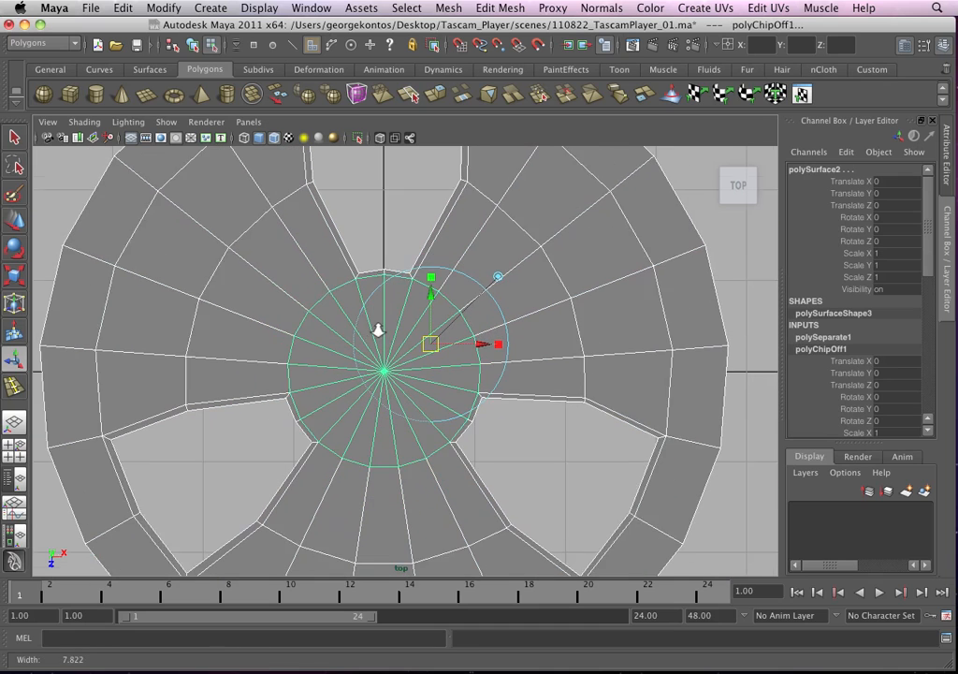
{"action": "key", "text": "q"}
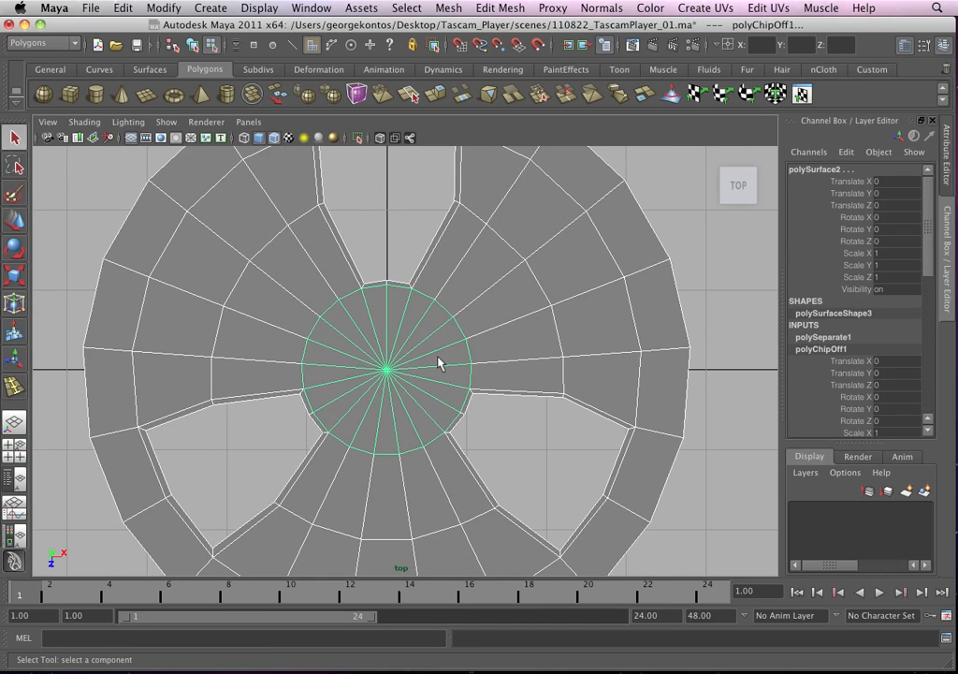
- Assign the extracted centre disc to a new display layer and hide the disc
{"action": "key", "text": "ctrl+a"}
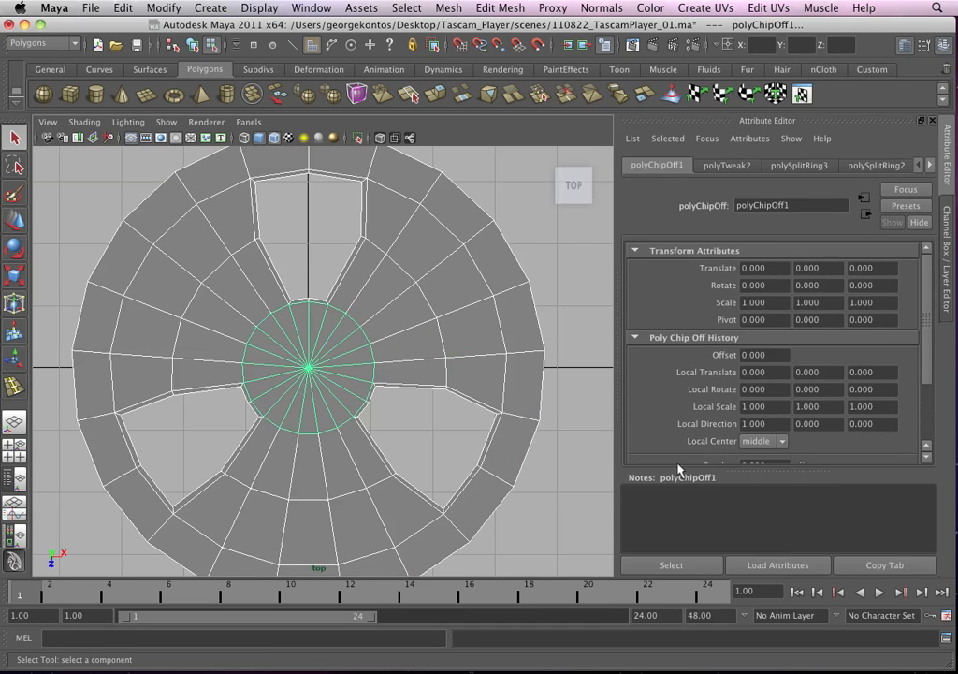
{"action": "key", "text": "ctrl+a"}
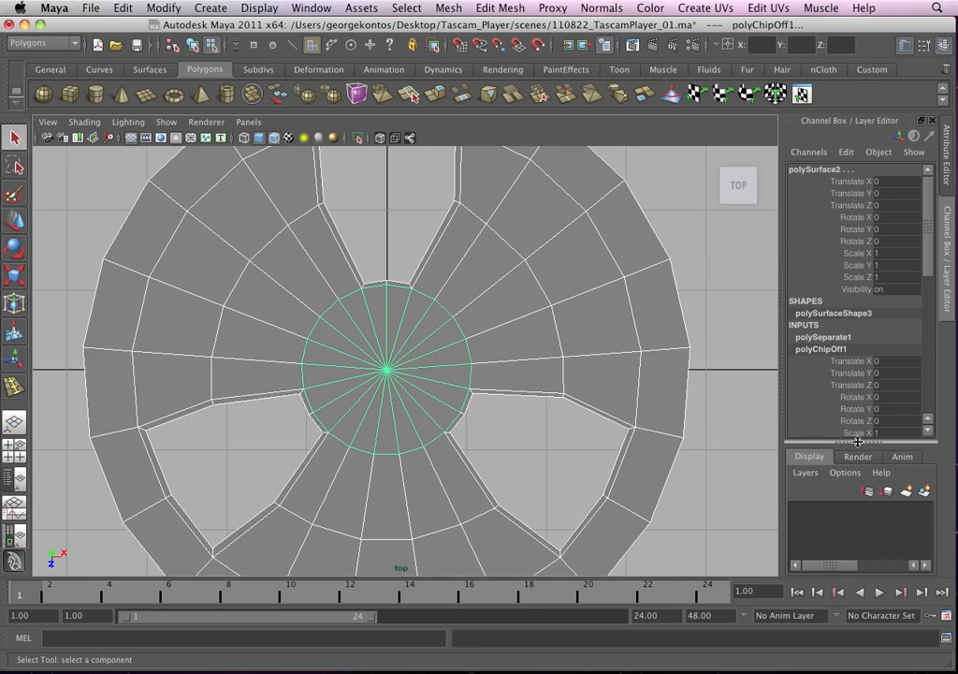
{"action": "left_click_drag", "start_coordinate": [857, 439], "coordinate": [857, 361]}
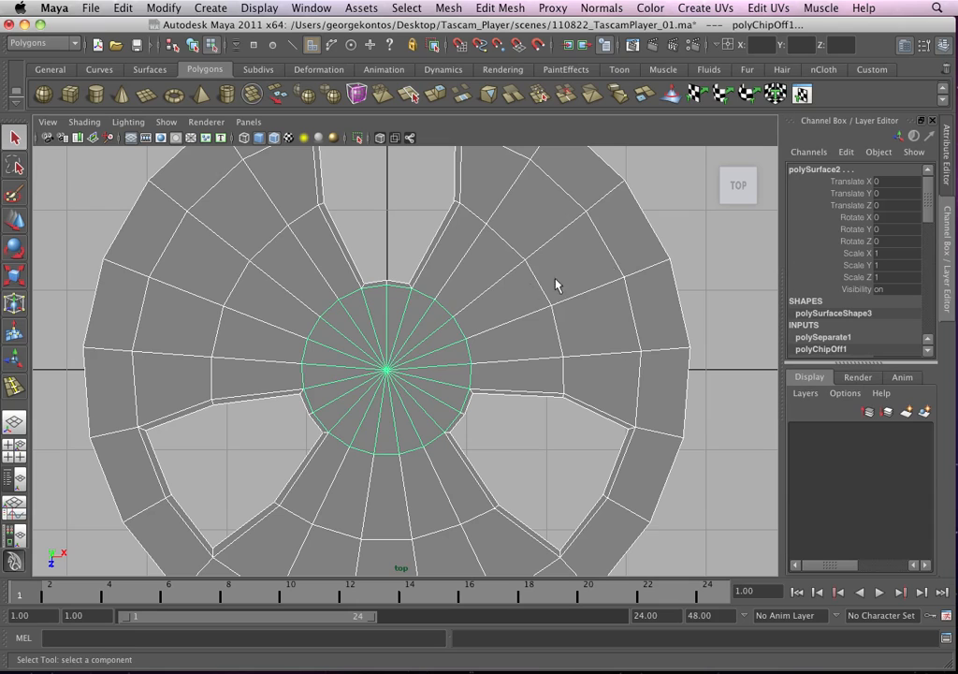
{"action": "right_click_drag", "start_coordinate": [426, 360], "coordinate": [443, 344]}
{"action": "left_click", "coordinate": [445, 345]}
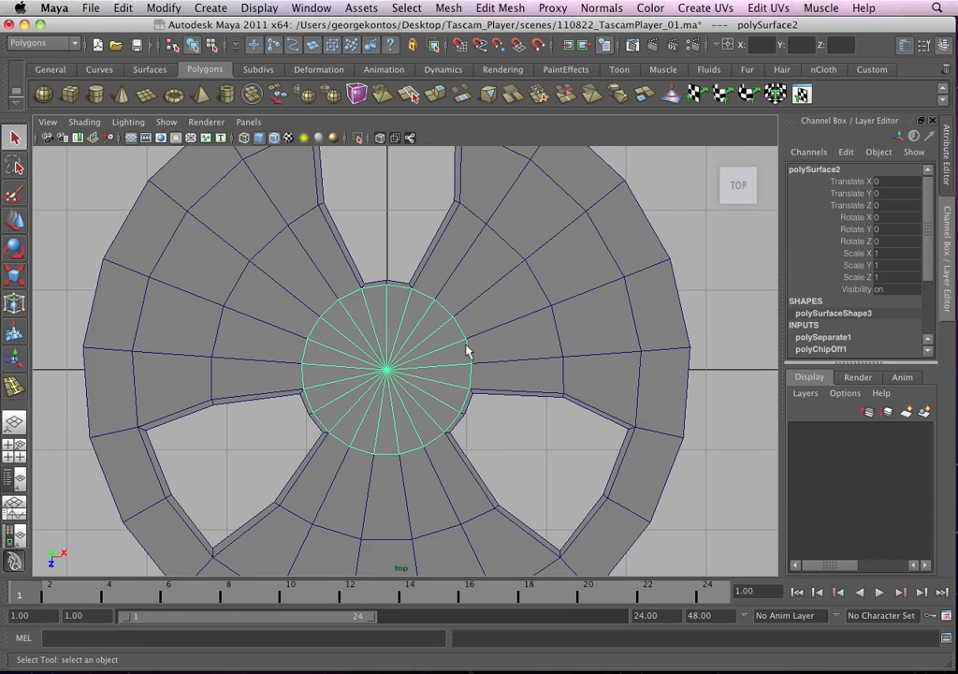
{"action": "left_click", "coordinate": [925, 412]}
{"action": "key", "text": "ctrl+h"}
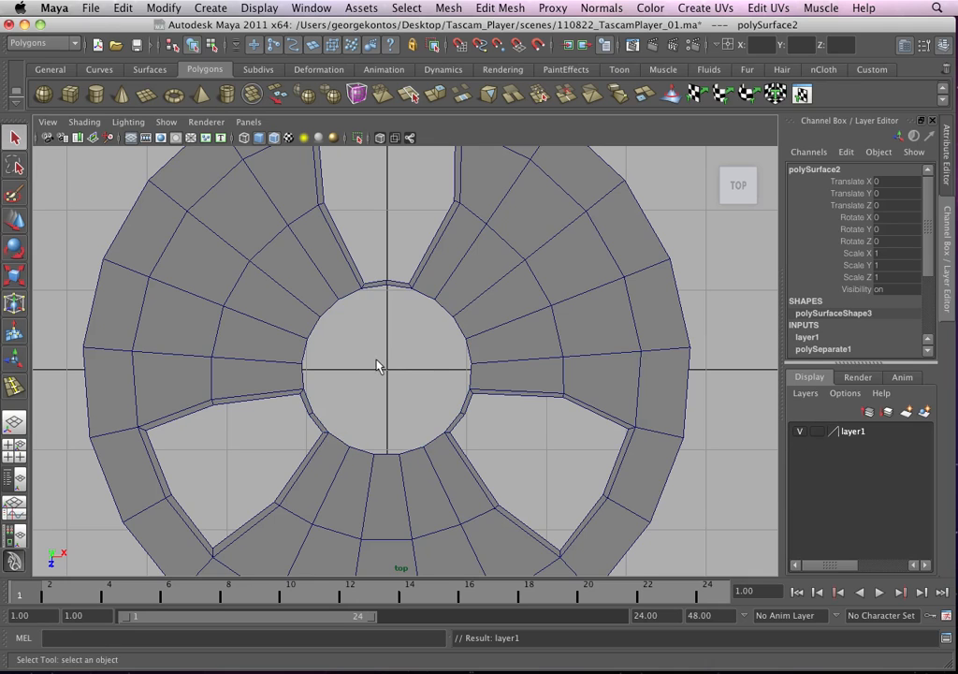
- Extrude the border edge loop of the reel's centre hole and scale it inward uniformly to 0.767
{"action": "right_click_drag", "start_coordinate": [349, 339], "coordinate": [570, 440], "text": "alt"}
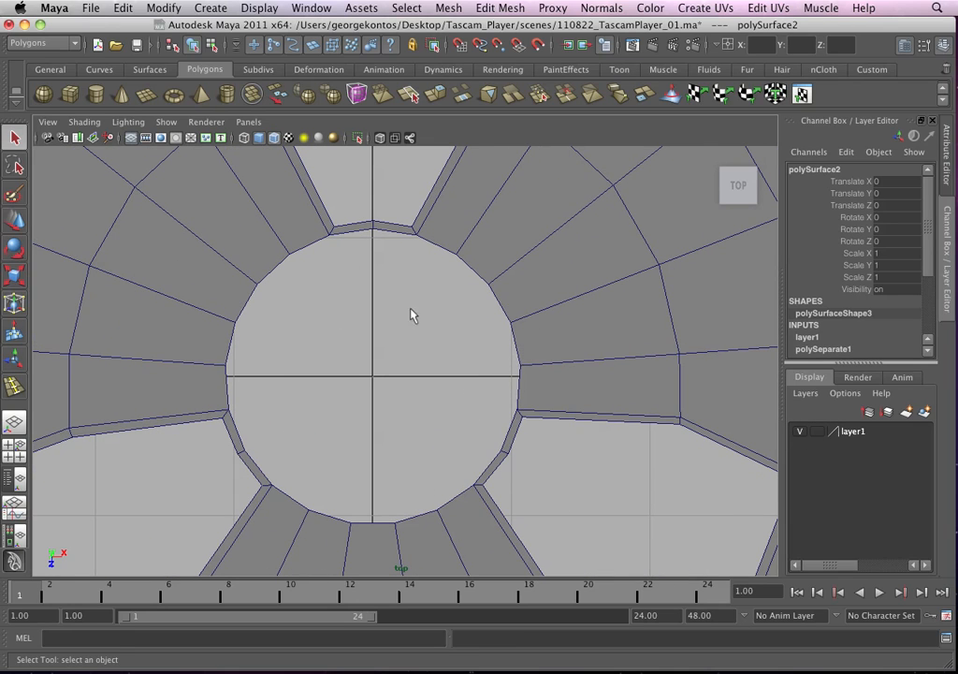
{"action": "right_click_drag", "start_coordinate": [286, 245], "coordinate": [284, 205]}
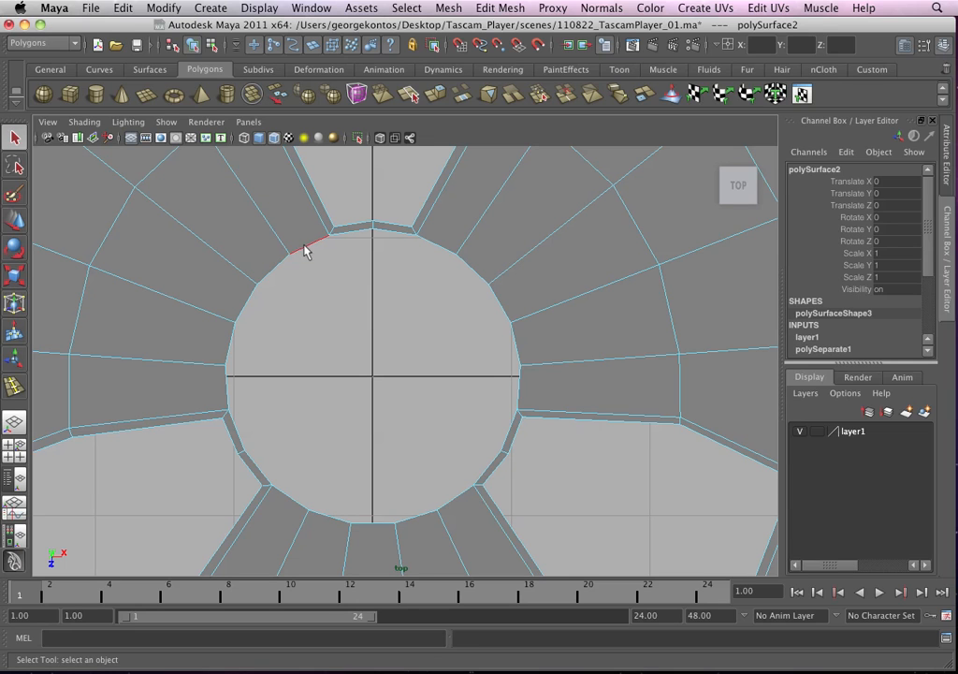
{"action": "left_click", "coordinate": [306, 251]}
{"action": "right_click_drag", "start_coordinate": [446, 371], "coordinate": [379, 179], "text": "alt"}
{"action": "left_click", "coordinate": [421, 99]}
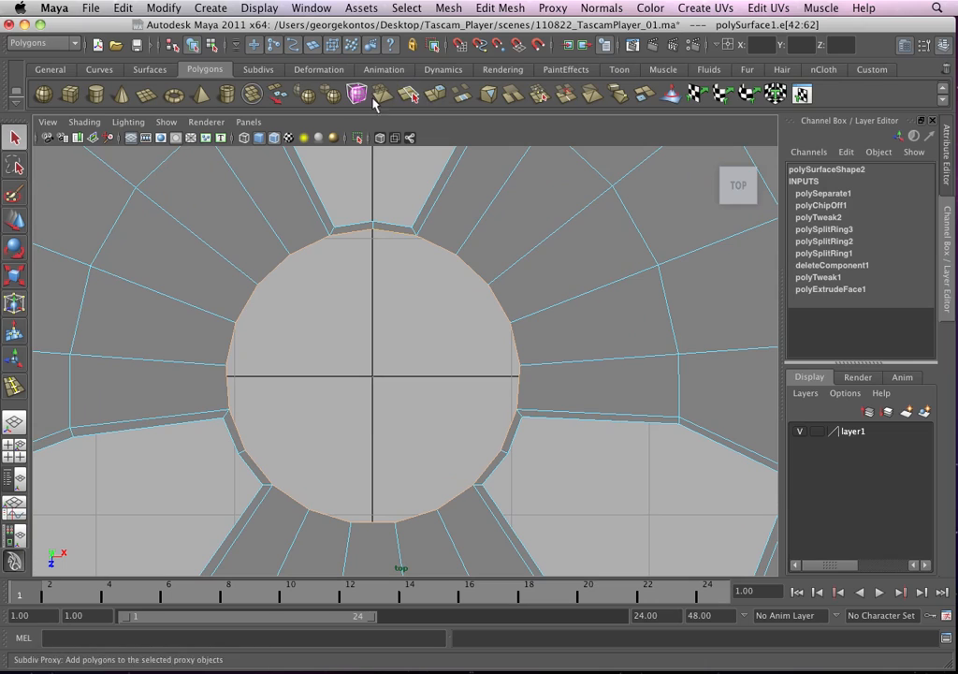
{"action": "left_click", "coordinate": [500, 7]}
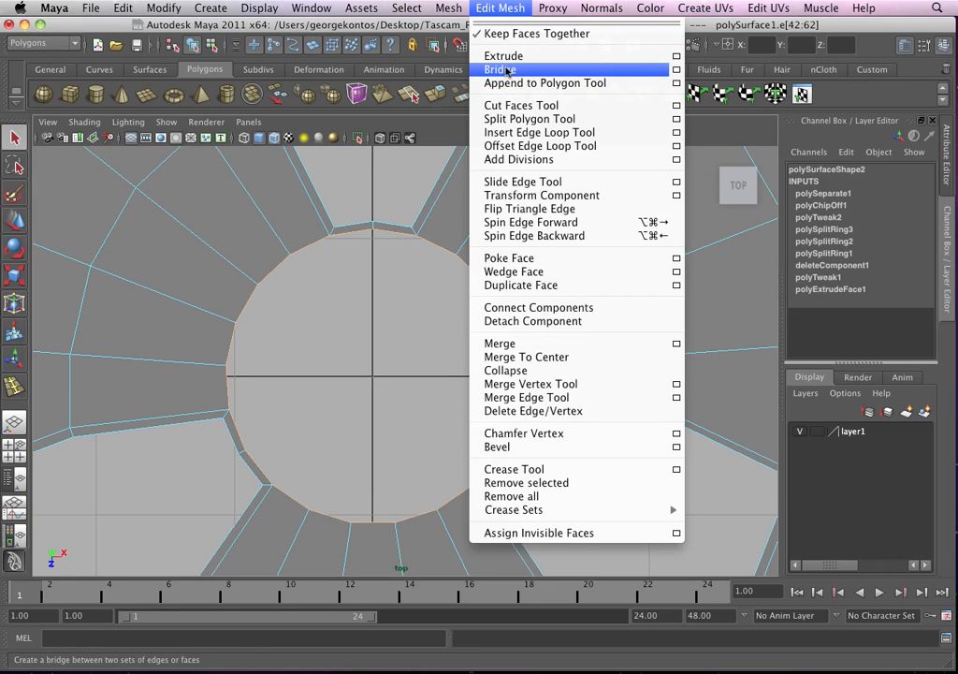
{"action": "left_click", "coordinate": [503, 56]}
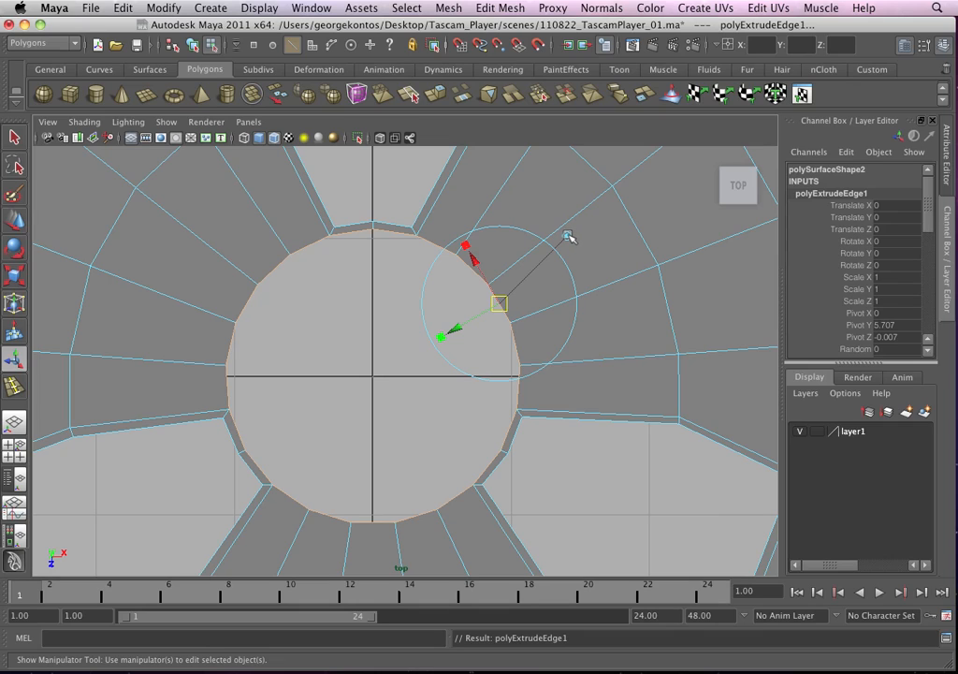
{"action": "left_click", "coordinate": [569, 236]}
{"action": "left_click", "coordinate": [439, 377]}
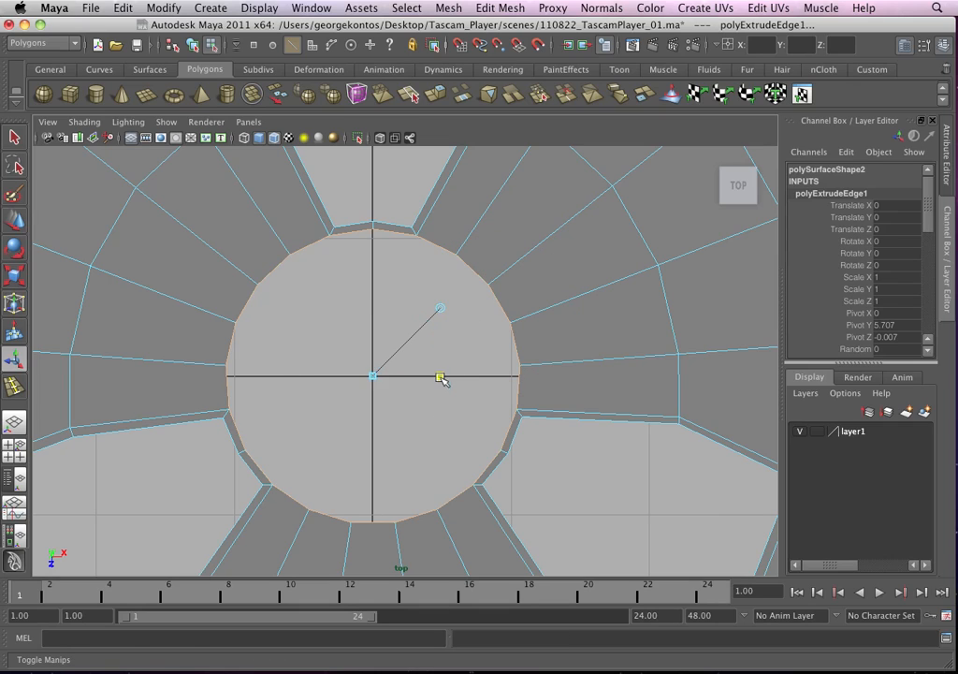
{"action": "left_click_drag", "start_coordinate": [442, 378], "coordinate": [367, 381]}
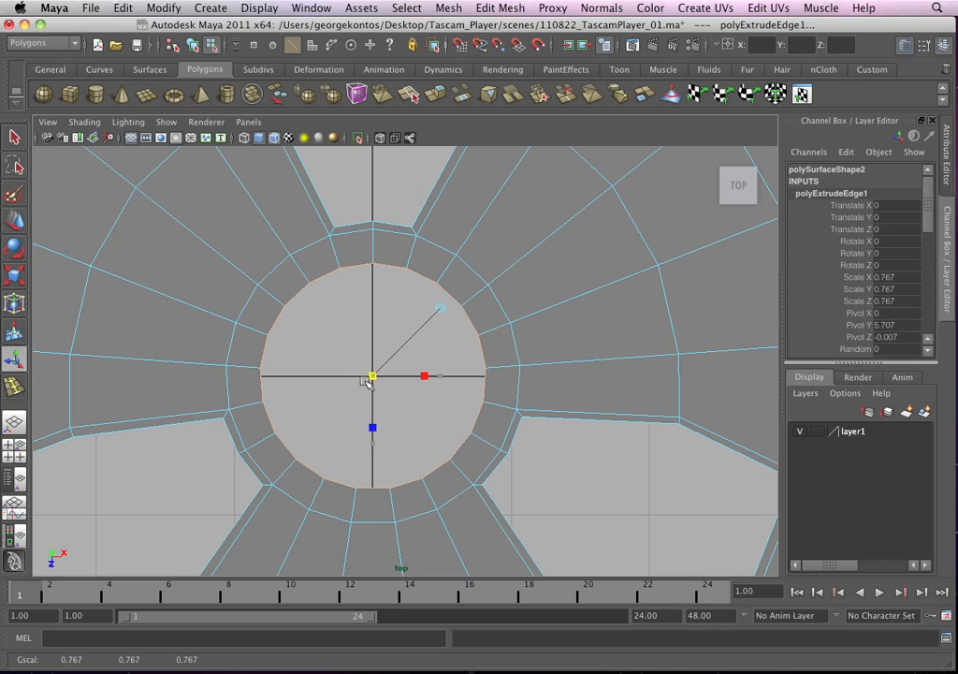
- Compare the proportions of the reel's centre hole with the Tascam reference photo in Preview
{"action": "key", "text": "t"}
{"action": "scroll", "coordinate": [376, 337], "scroll_direction": "down", "scroll_amount": 2}
{"action": "key", "text": "super+Tab"}
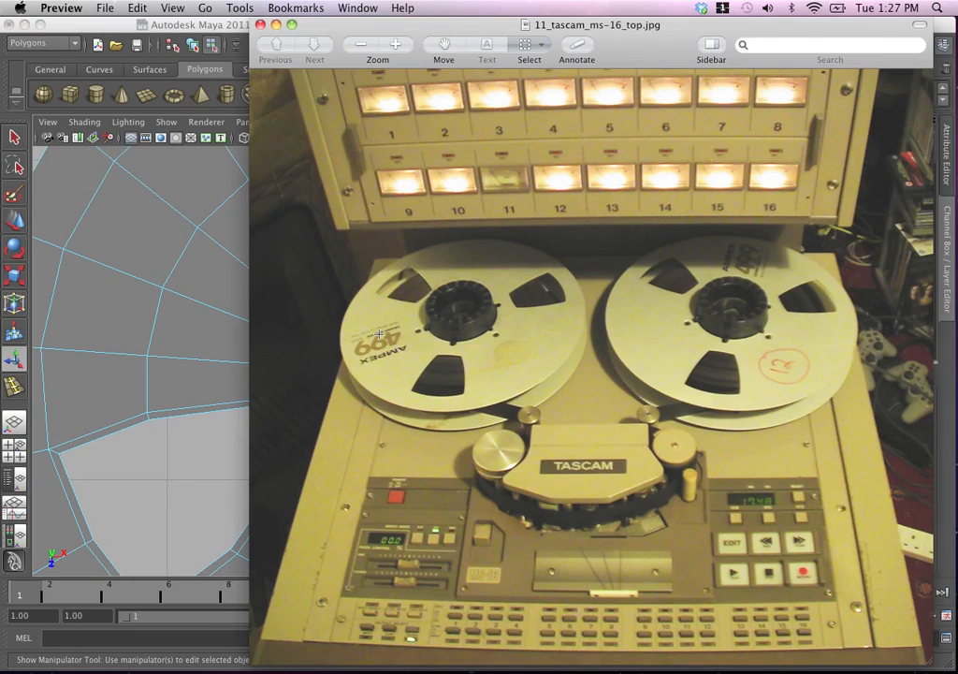
- Return to Maya, scale the extruded border edges of the centre hole uniformly to 0.744, and leave edge editing
{"action": "key", "text": "super+Tab"}
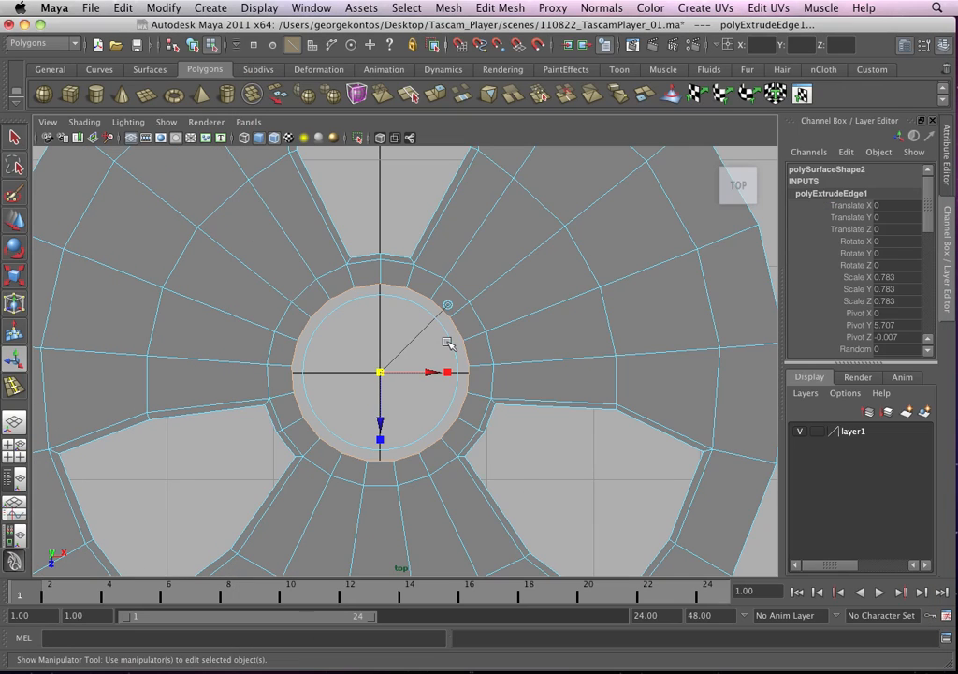
{"action": "scroll", "coordinate": [391, 351], "scroll_direction": "down", "scroll_amount": 2}
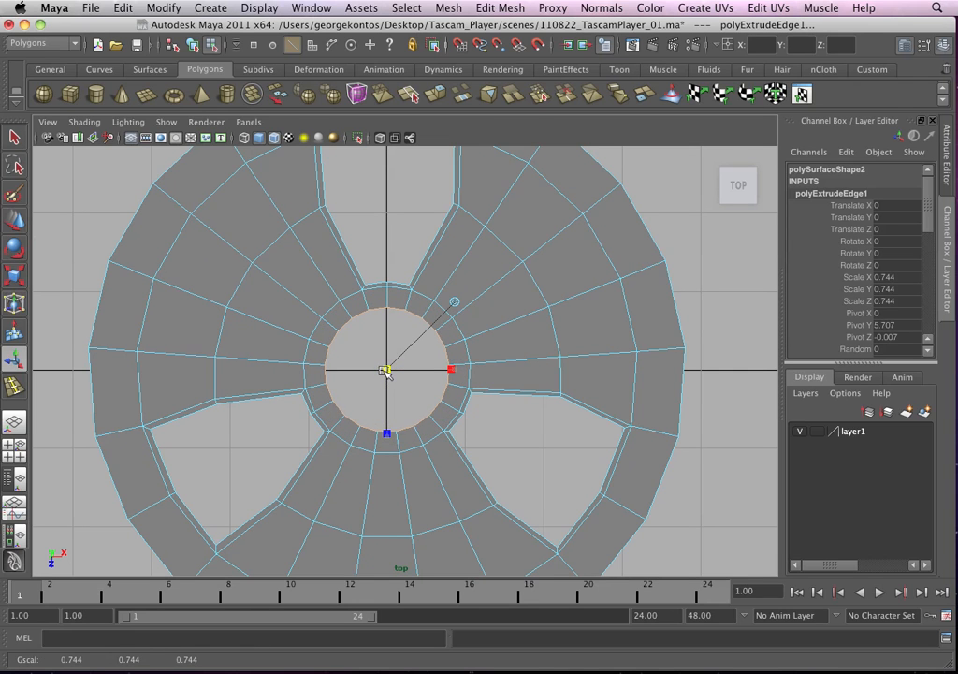
{"action": "left_click_drag", "start_coordinate": [386, 371], "coordinate": [409, 315]}
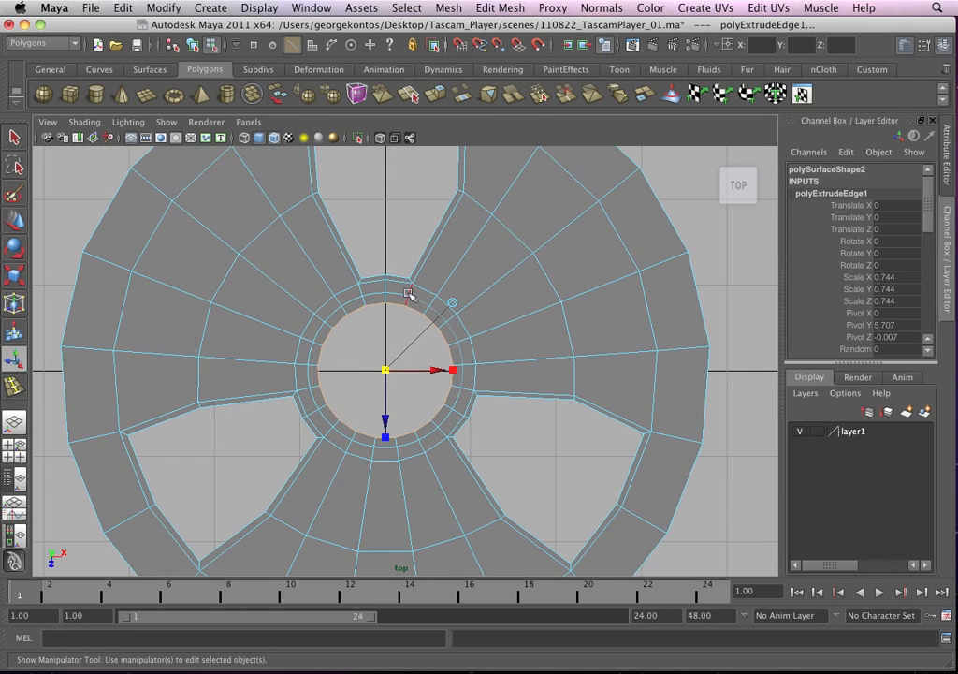
{"action": "scroll", "coordinate": [407, 320], "scroll_direction": "down", "scroll_amount": 3}
{"action": "scroll", "coordinate": [436, 368], "scroll_direction": "up", "scroll_amount": 2}
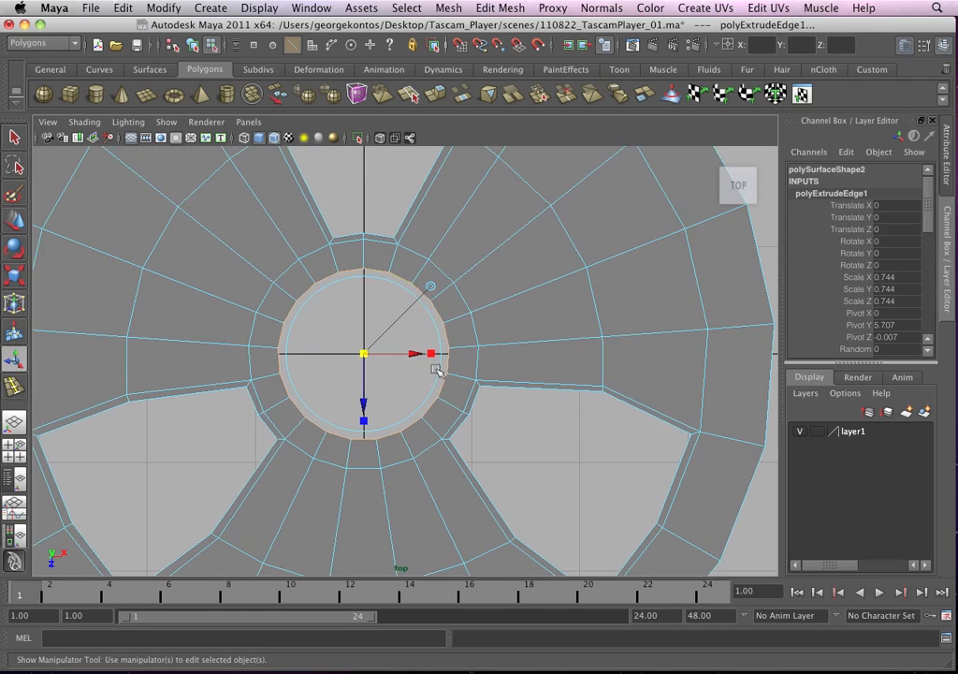
{"action": "scroll", "coordinate": [373, 361], "scroll_direction": "down", "scroll_amount": 1}
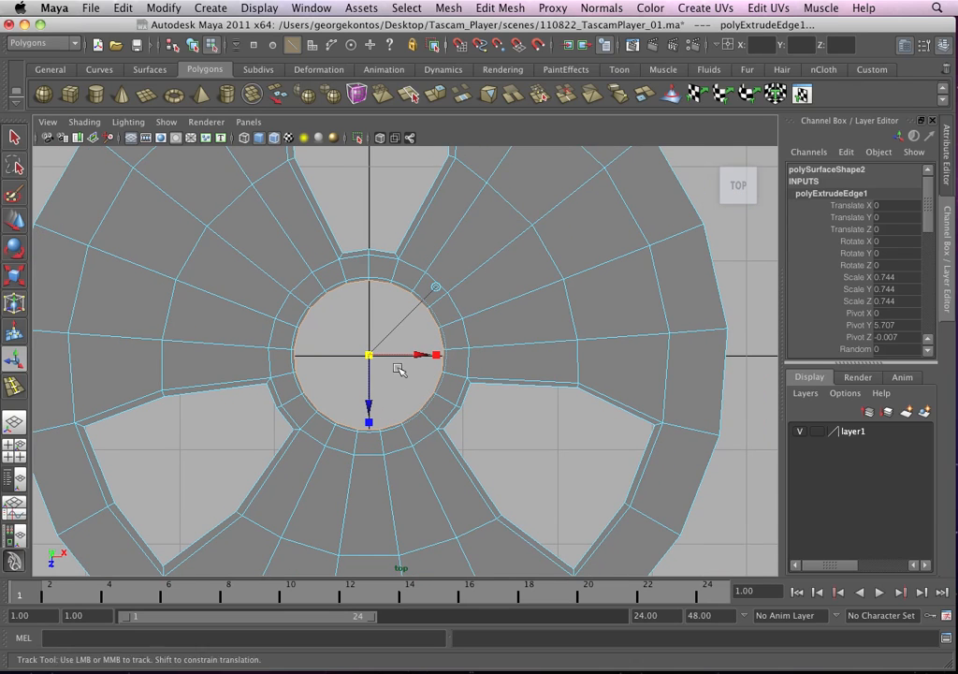
{"action": "scroll", "coordinate": [400, 341], "scroll_direction": "down", "scroll_amount": 2}
{"action": "mouse_move", "coordinate": [399, 368]}
{"action": "middle_mouse_down", "text": "alt"}
{"action": "mouse_move", "coordinate": [400, 342]}
{"action": "mouse_move", "coordinate": [411, 368]}
{"action": "middle_mouse_up", "text": "alt"}
{"action": "scroll", "coordinate": [466, 342], "scroll_direction": "up", "scroll_amount": 2}
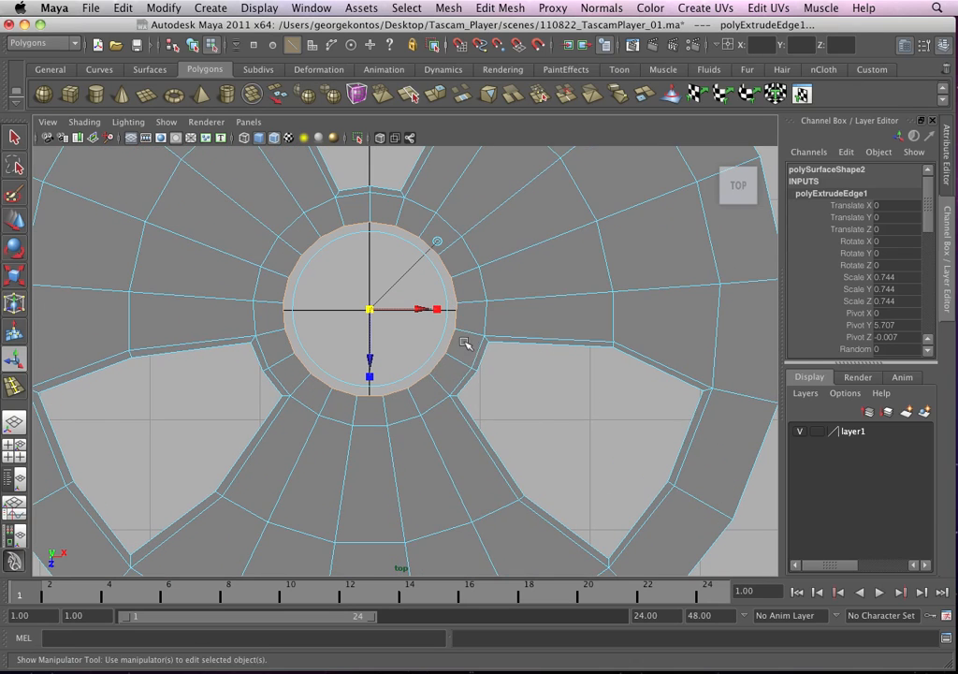
{"action": "right_click_drag", "start_coordinate": [465, 341], "coordinate": [488, 368]}
- Examine the reel hub and its surrounding notches at higher magnification in the Tascam reference photo in Preview
{"action": "key", "text": "super+Tab"}
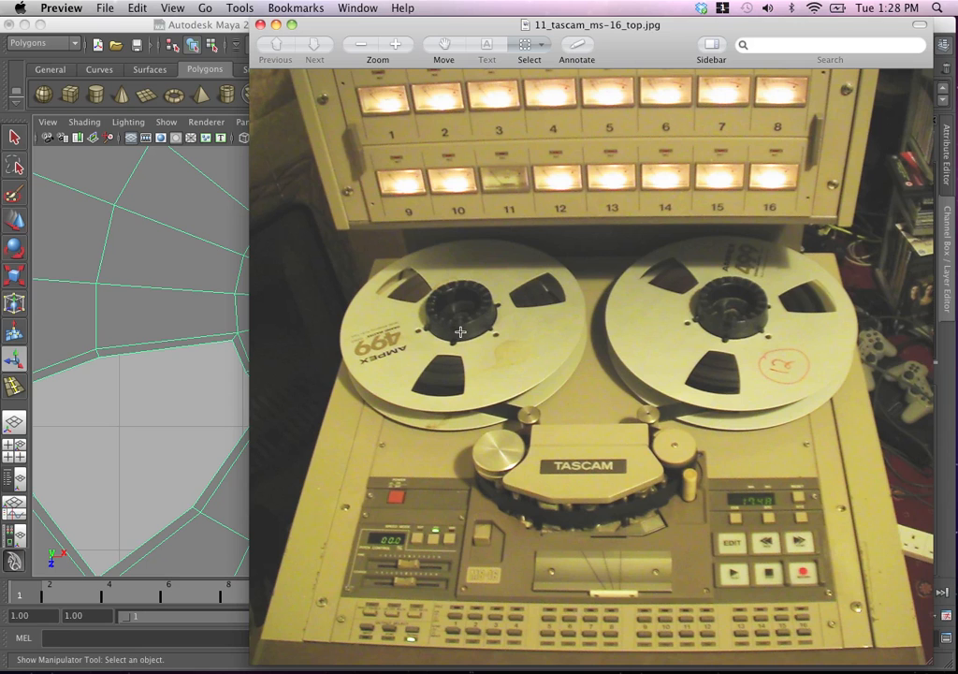
{"action": "left_click", "coordinate": [396, 44]}
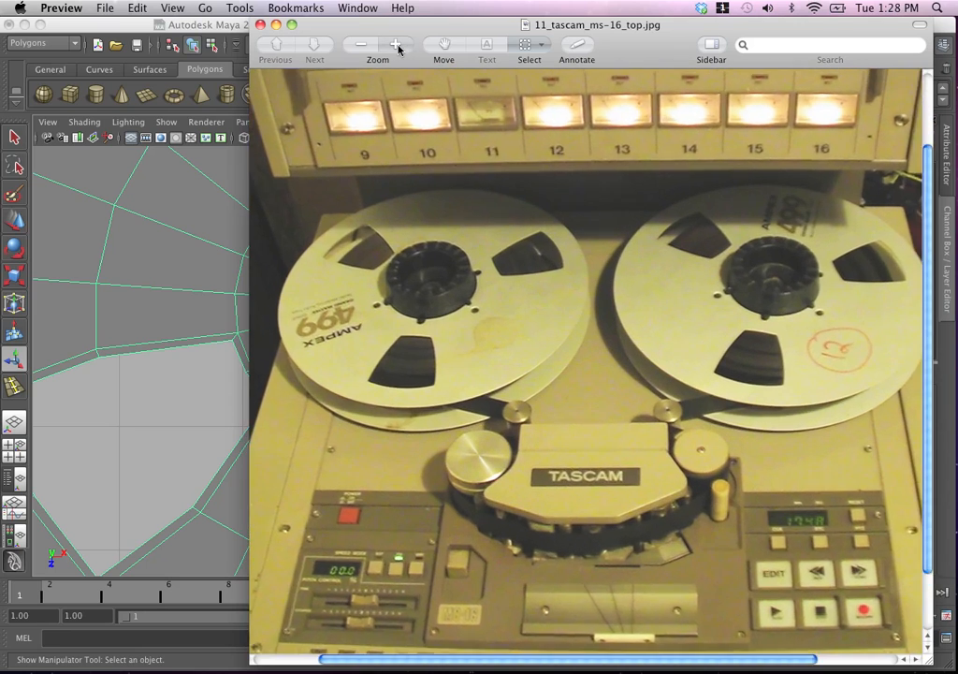
{"action": "left_click", "coordinate": [396, 44]}
{"action": "scroll", "coordinate": [378, 273], "scroll_direction": "left", "scroll_amount": 5}
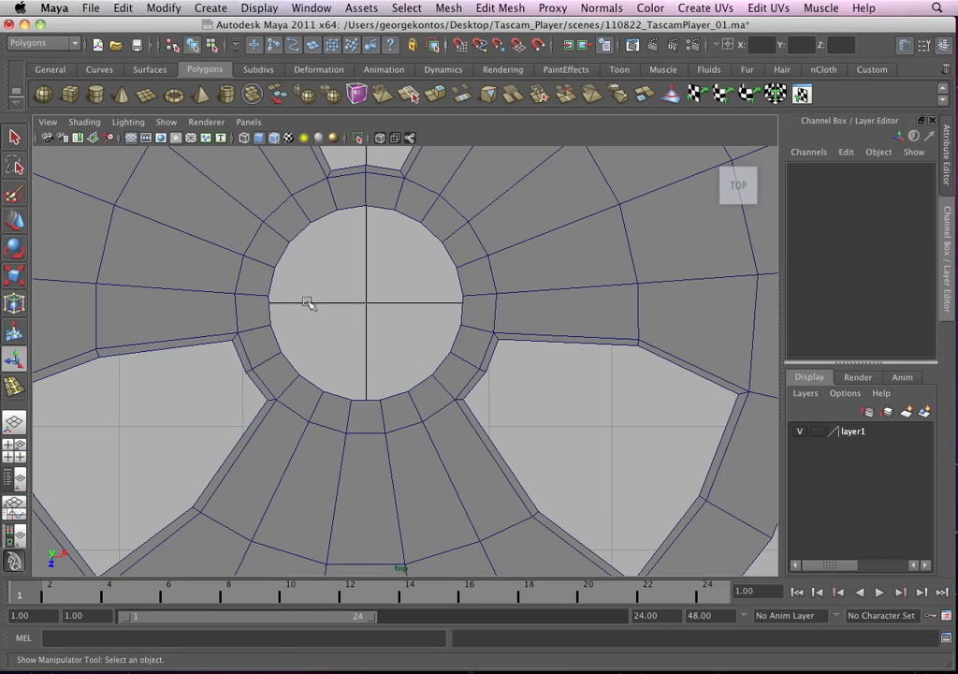
- Duplicate the single ring face directly below the centre hole, on the vertical axis in the top view
{"action": "scroll", "coordinate": [346, 355], "scroll_direction": "up", "scroll_amount": 3}
{"action": "left_click", "coordinate": [398, 448]}
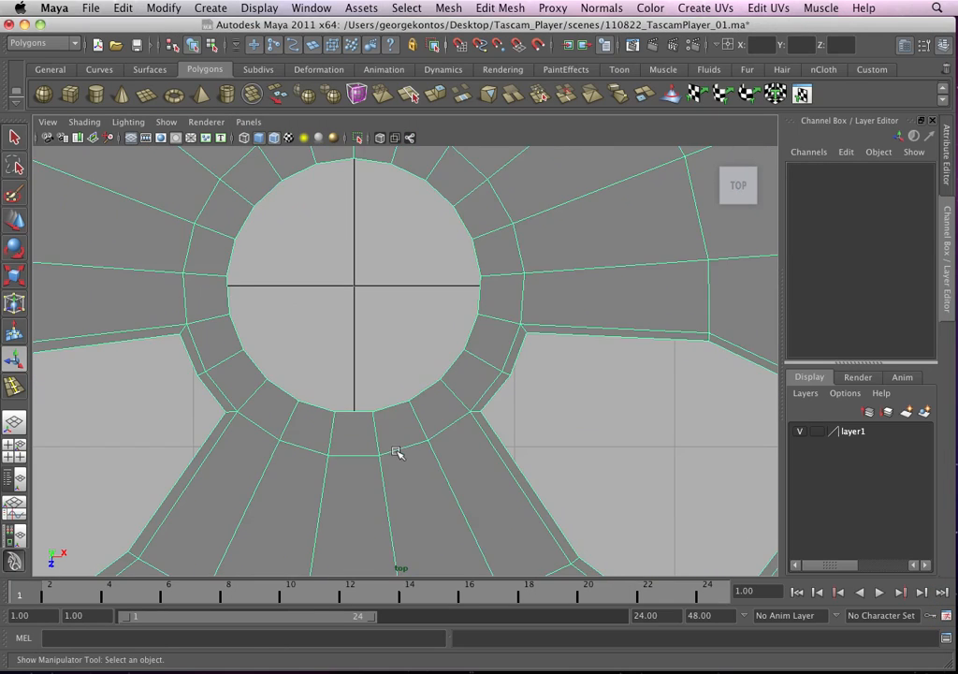
{"action": "middle_click_drag", "start_coordinate": [398, 448], "coordinate": [384, 335], "text": "alt"}
{"action": "right_click_drag", "start_coordinate": [384, 335], "coordinate": [411, 372], "text": "alt"}
{"action": "right_click", "coordinate": [395, 376]}
{"action": "left_click", "coordinate": [396, 408]}
{"action": "left_click", "coordinate": [410, 371]}
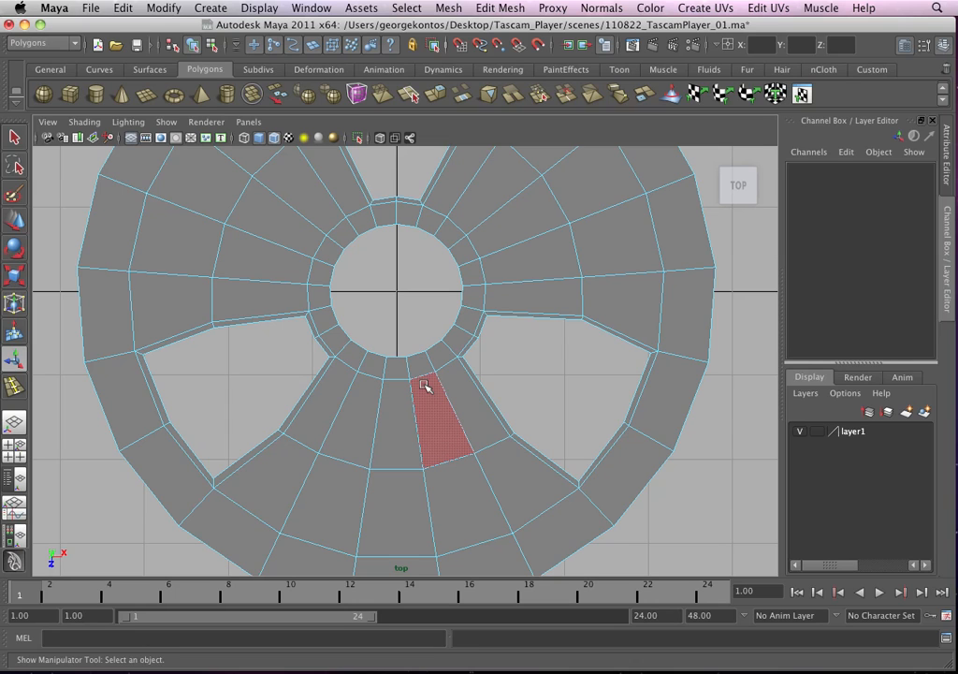
{"action": "right_click_drag", "start_coordinate": [391, 336], "coordinate": [599, 474], "text": "alt"}
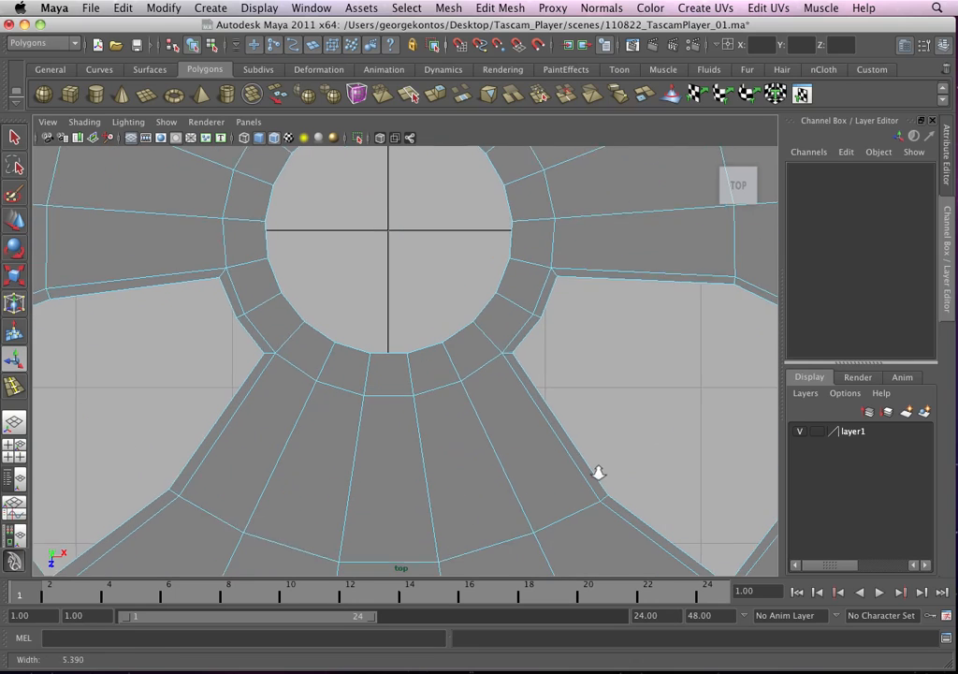
{"action": "right_click_drag", "start_coordinate": [391, 370], "coordinate": [504, 409], "text": "alt"}
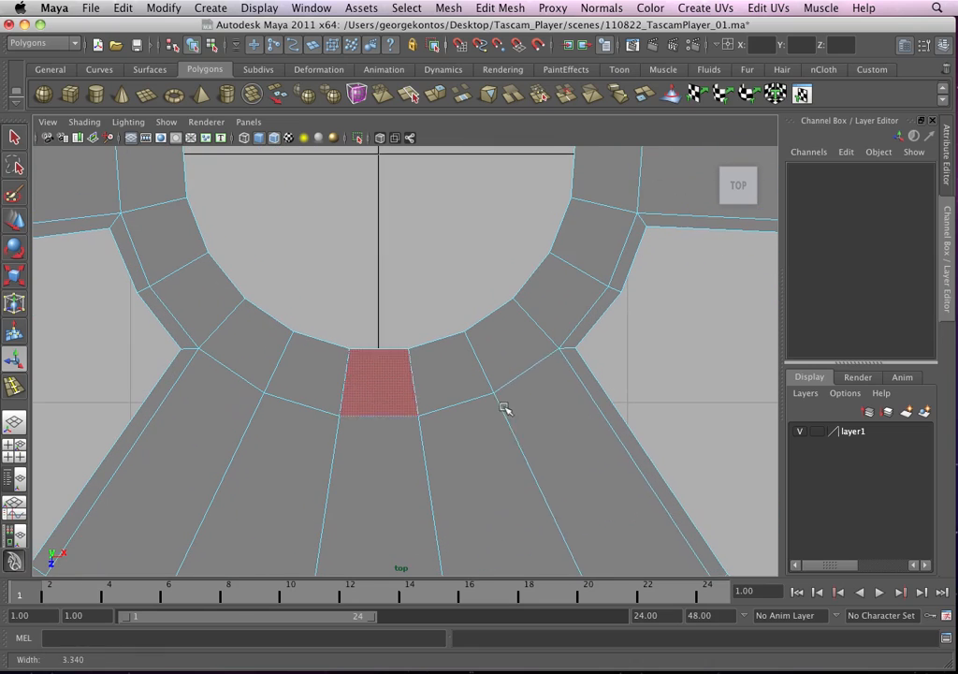
{"action": "left_click", "coordinate": [385, 379]}
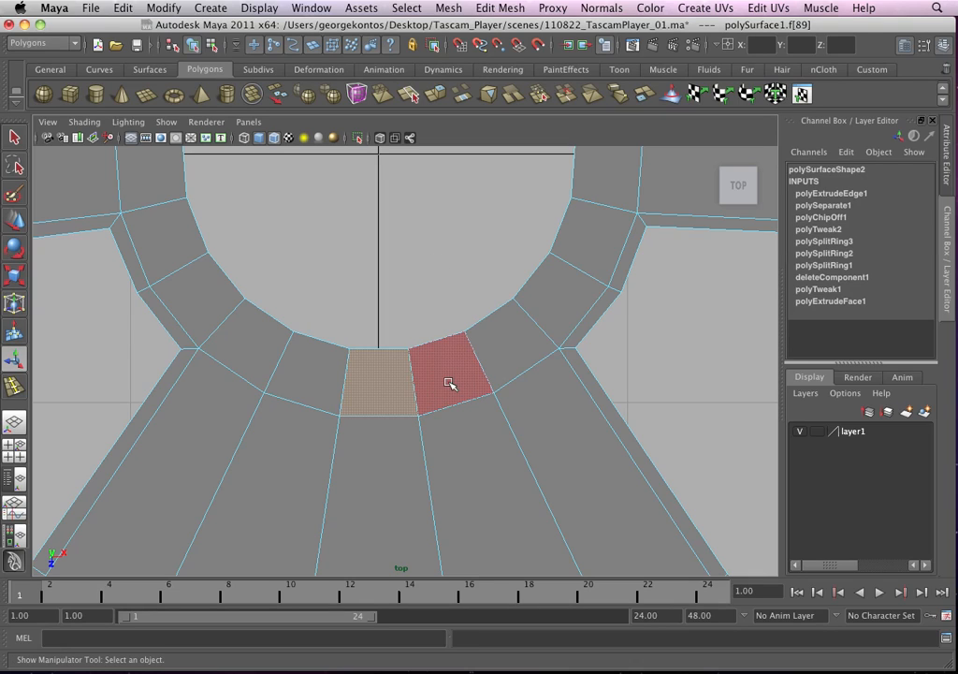
{"action": "left_click", "coordinate": [493, 7]}
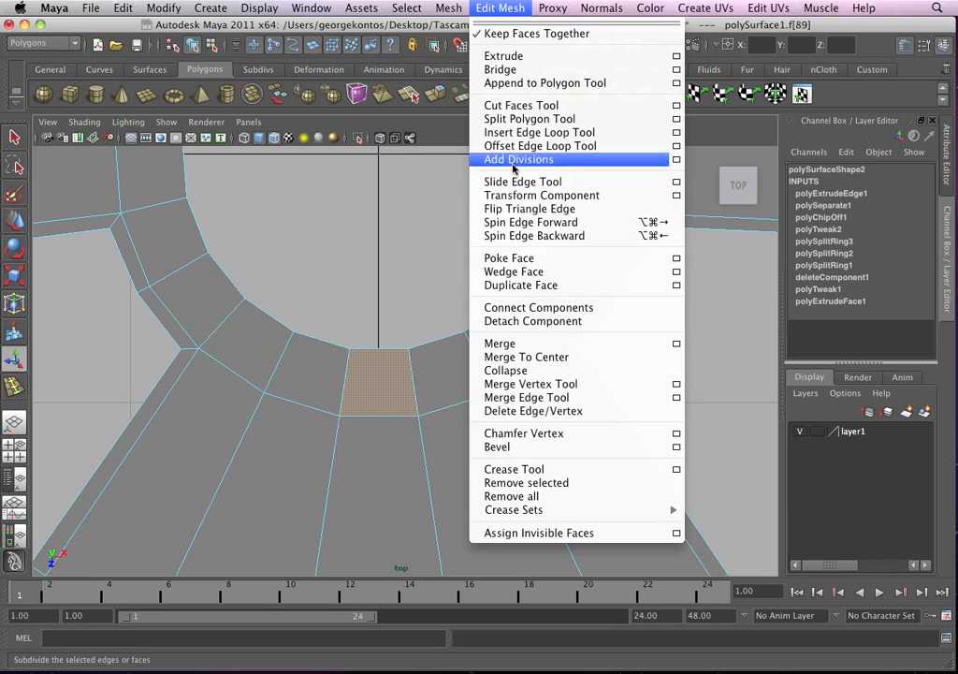
{"action": "left_click", "coordinate": [533, 286]}
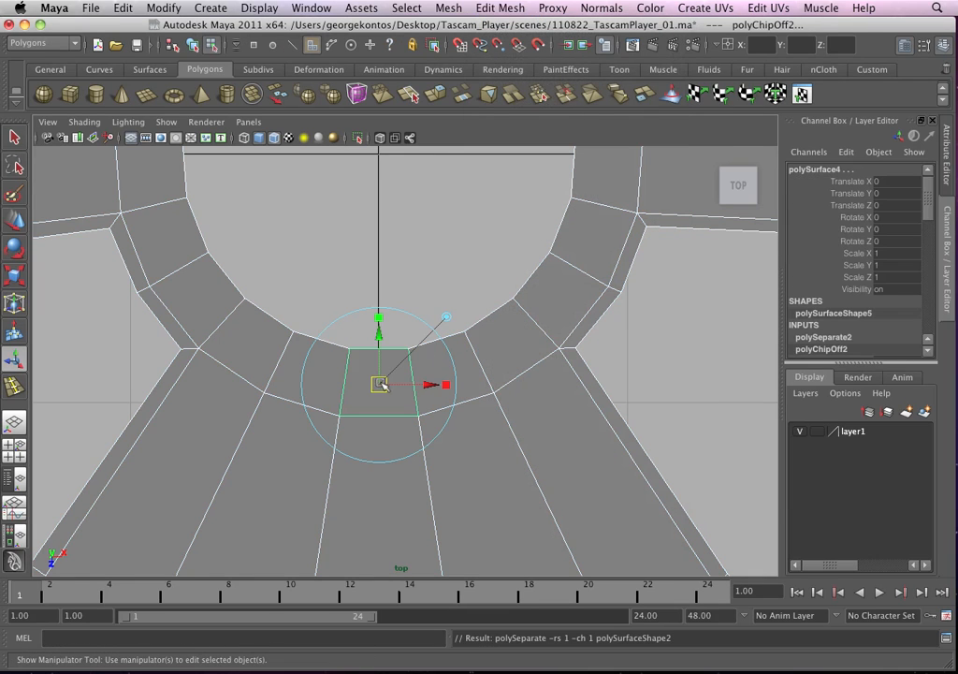
- Try moving the duplicated face up into the centre hole, and undo the move
{"action": "left_click_drag", "start_coordinate": [384, 337], "coordinate": [378, 187]}
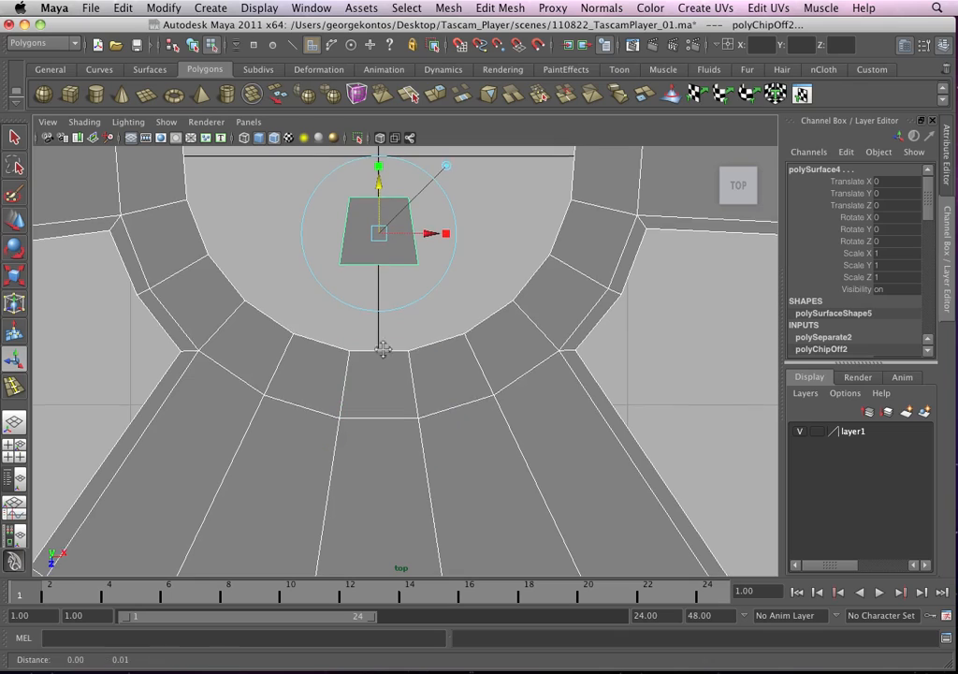
{"action": "middle_click_drag", "start_coordinate": [385, 262], "coordinate": [395, 321], "text": "alt"}
{"action": "key", "text": "z"}
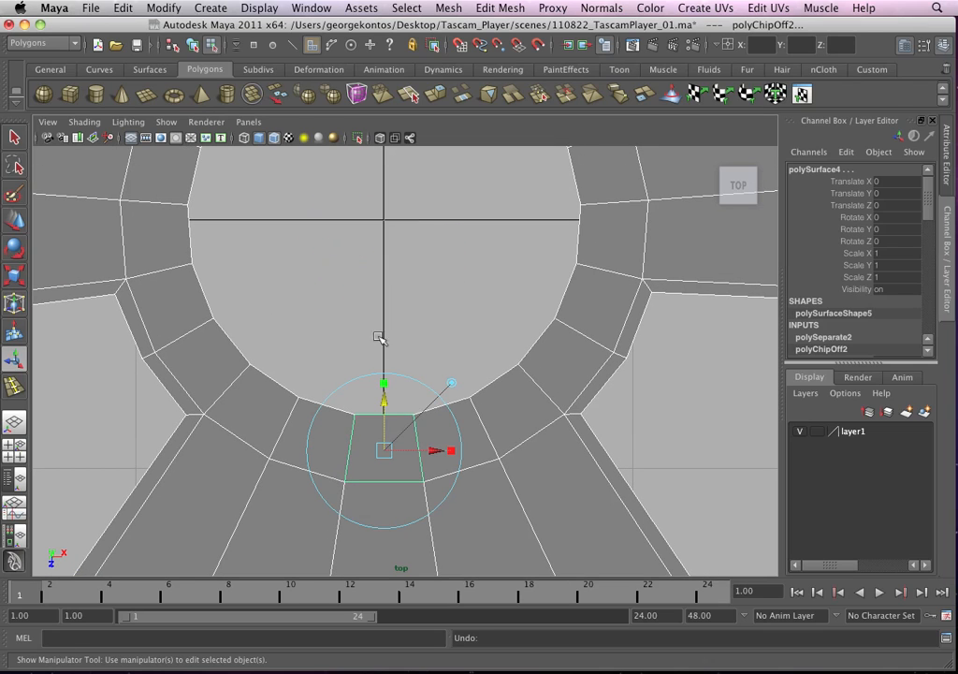
- Return to object mode and select the main reel mesh
{"action": "right_click_drag", "start_coordinate": [536, 389], "coordinate": [599, 365]}
{"action": "left_click", "coordinate": [413, 450]}
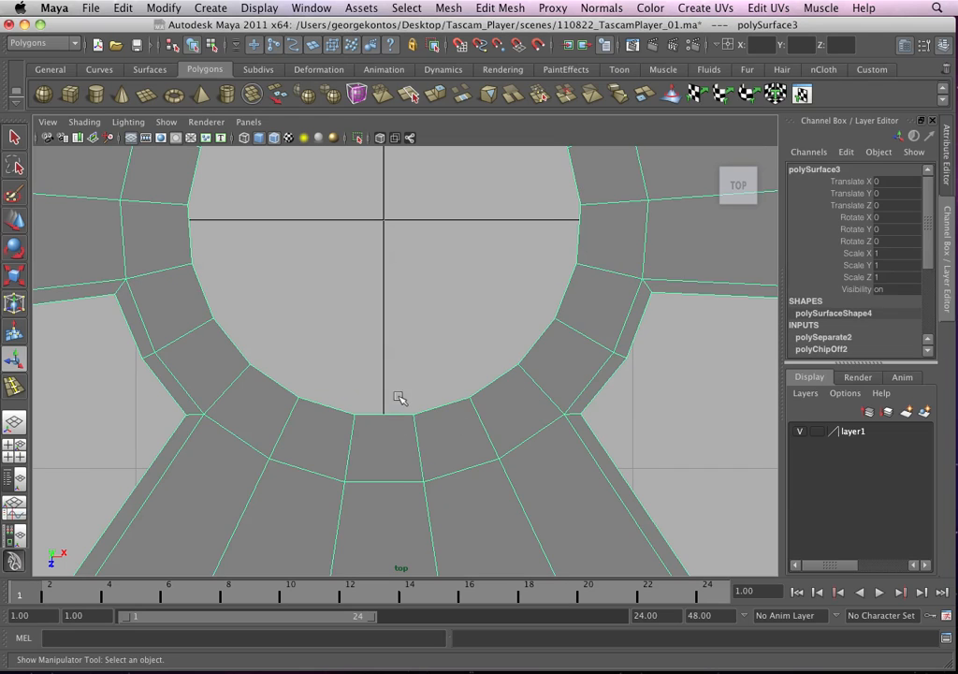
{"action": "left_click", "coordinate": [398, 422]}
{"action": "left_click", "coordinate": [405, 428]}
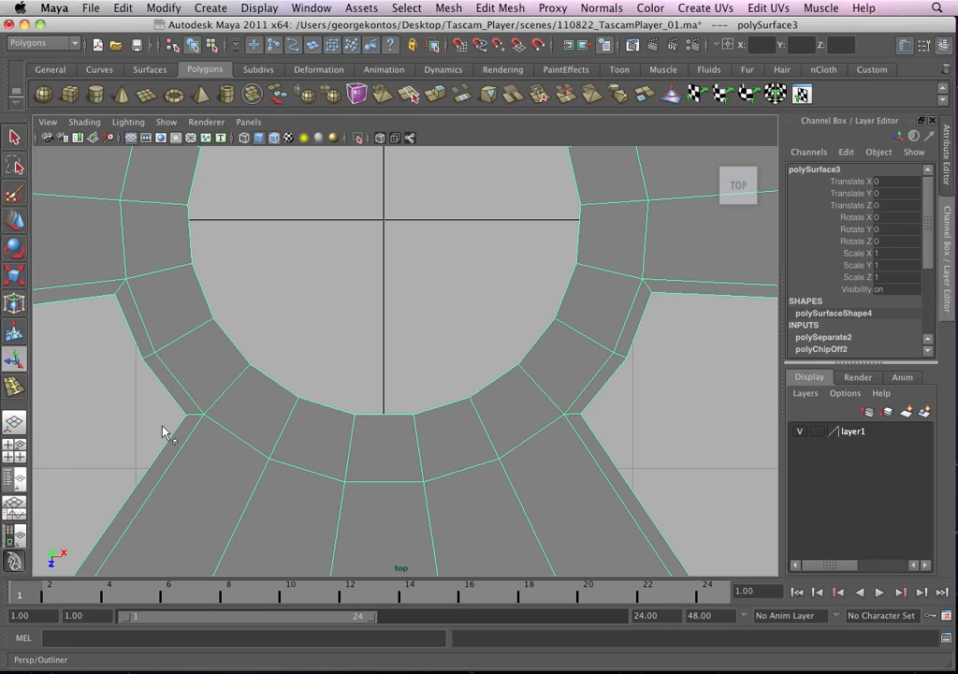
- Show the Outliner beside the perspective view, list all scene nodes, expand pCylinder1 and polySurface1, and select polySurface4
{"action": "left_click", "coordinate": [26, 473]}
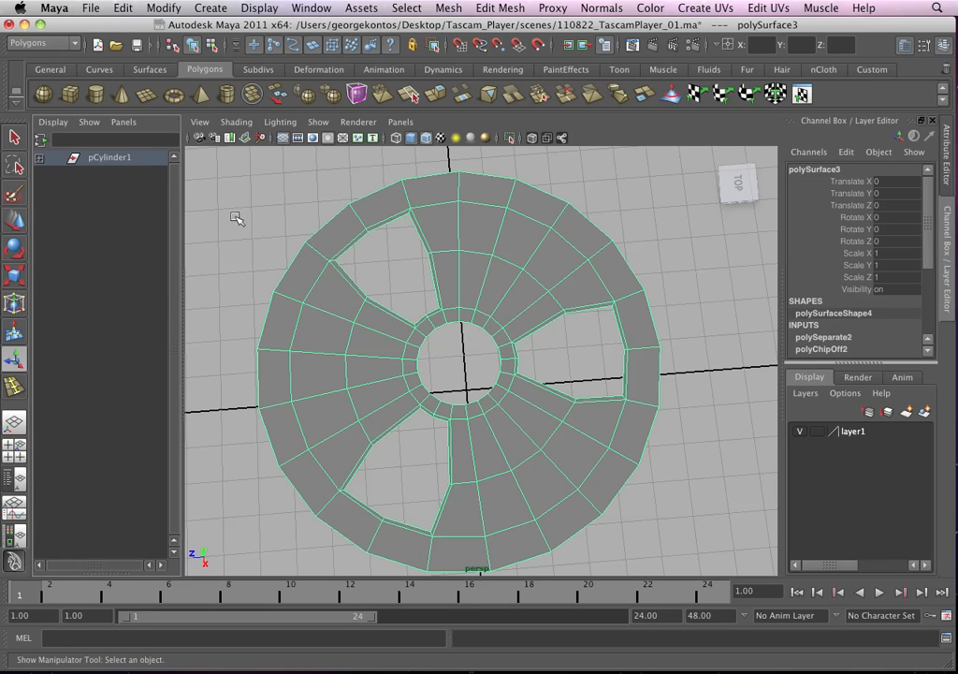
{"action": "left_click", "coordinate": [212, 194]}
{"action": "left_click", "coordinate": [103, 157]}
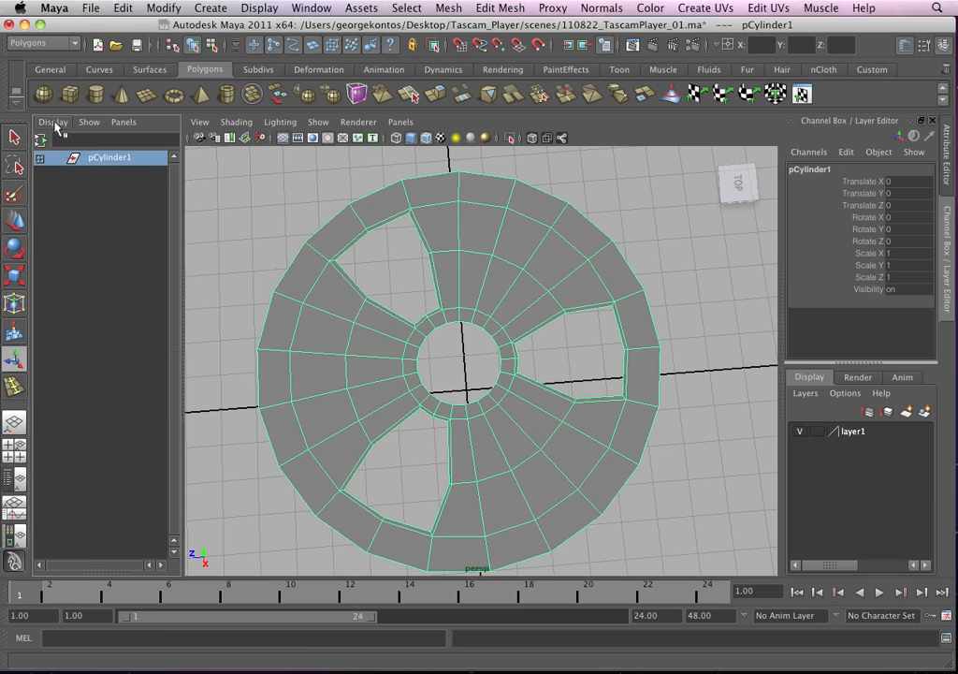
{"action": "left_click", "coordinate": [41, 140]}
{"action": "left_click", "coordinate": [41, 217]}
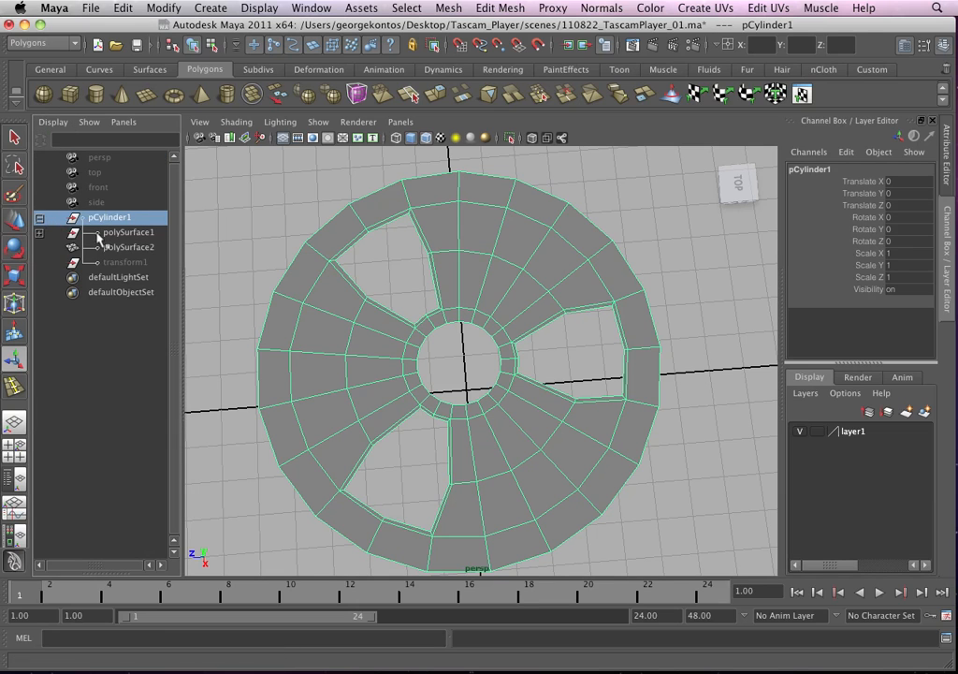
{"action": "left_click", "coordinate": [105, 249]}
{"action": "left_click", "coordinate": [126, 232]}
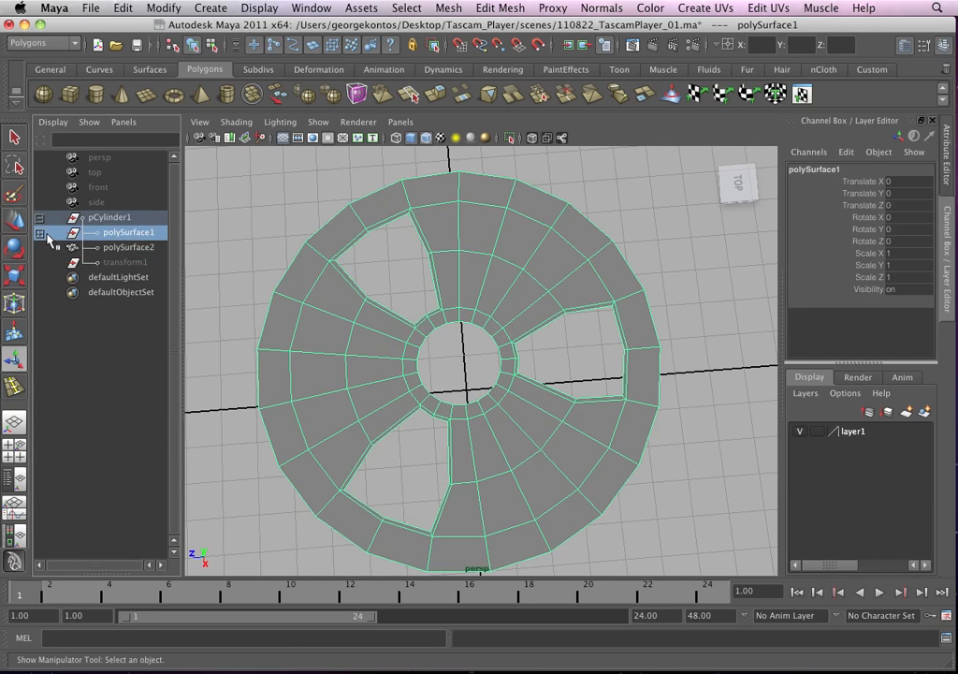
{"action": "left_click", "coordinate": [40, 232]}
{"action": "left_click", "coordinate": [110, 264]}
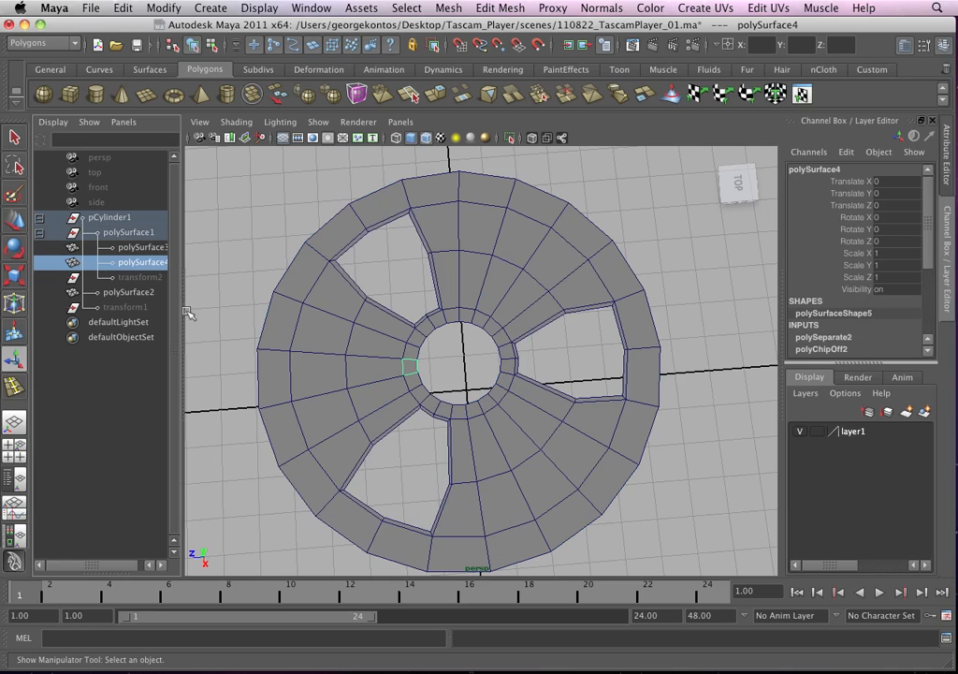
- Bring back the top view with the whole reel framed and collapse the pCylinder1 hierarchy in the Outliner
{"action": "left_click_drag", "start_coordinate": [475, 367], "coordinate": [426, 353], "text": "alt"}
{"action": "key", "text": "space"}
{"action": "key", "text": "space"}
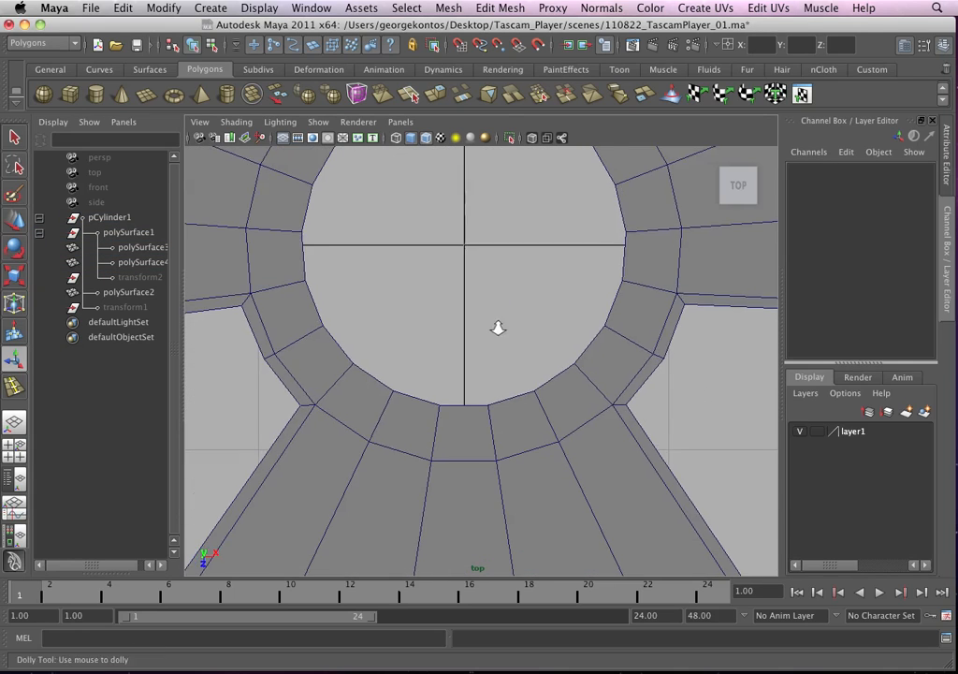
{"action": "right_click_drag", "start_coordinate": [498, 328], "coordinate": [327, 295], "text": "alt"}
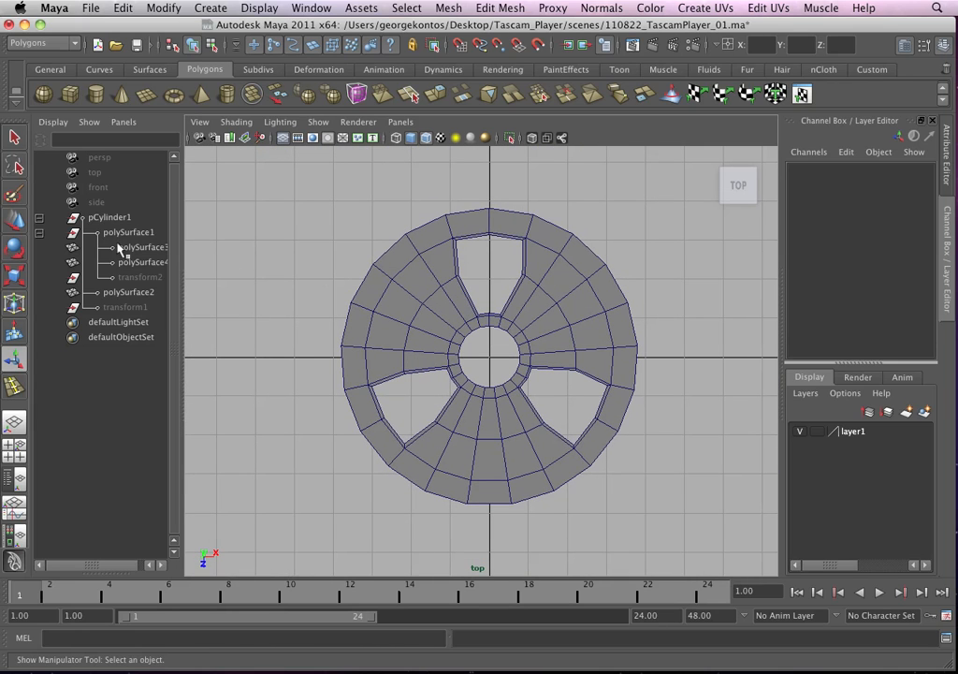
{"action": "left_click", "coordinate": [39, 220]}
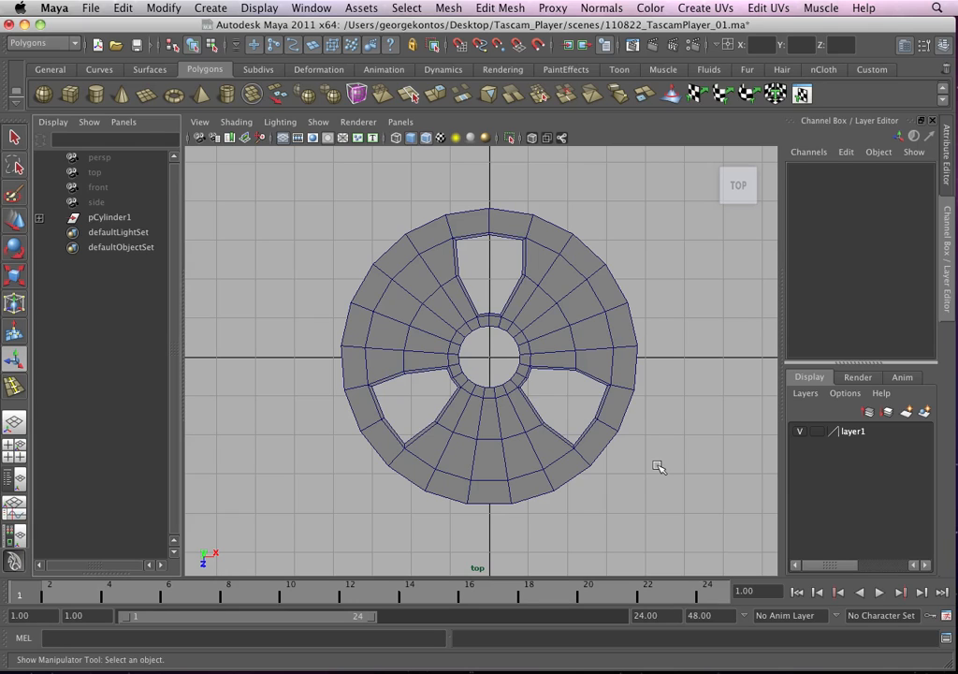
- Inspect the nested groups and meshes under pCylinder1 in the Outliner
{"action": "left_click", "coordinate": [95, 219]}
{"action": "left_click", "coordinate": [39, 219]}
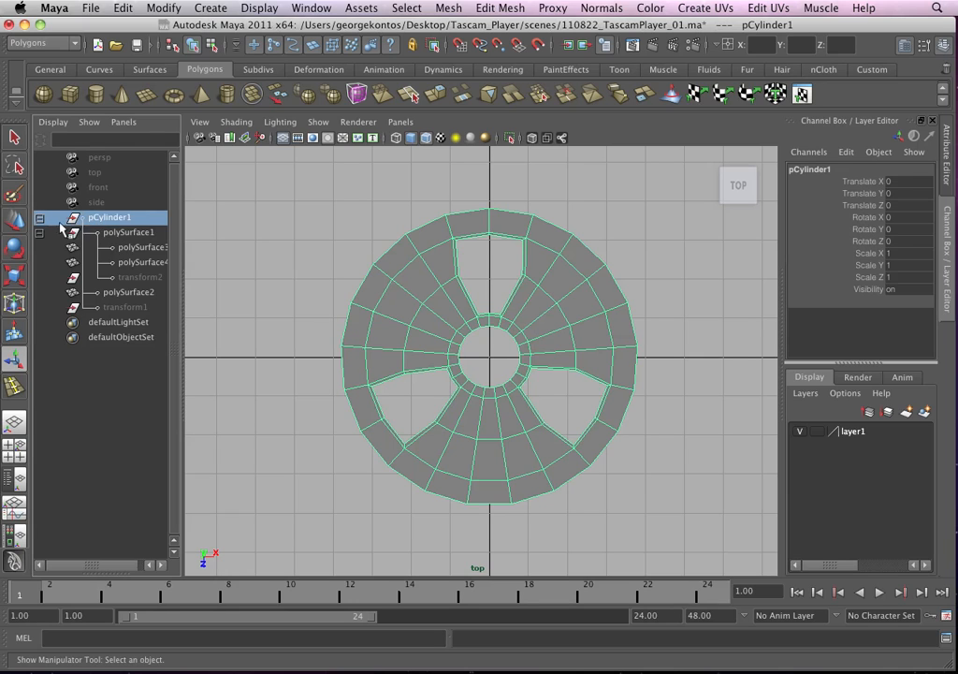
{"action": "left_click", "coordinate": [44, 234]}
{"action": "left_click", "coordinate": [40, 234]}
{"action": "left_click", "coordinate": [39, 219]}
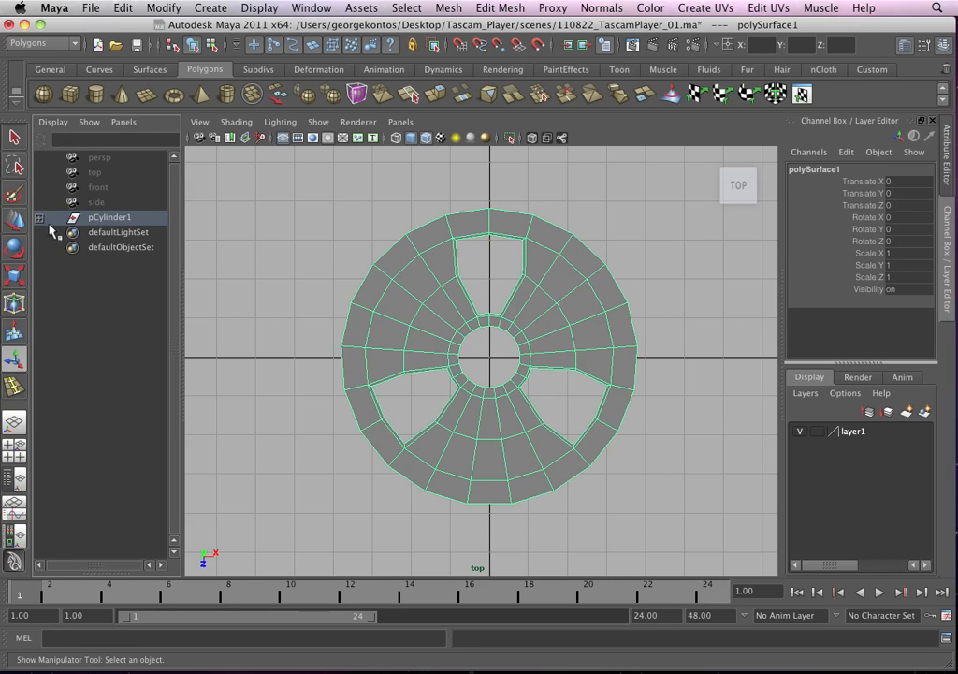
{"action": "left_click", "coordinate": [109, 218]}
{"action": "left_click", "coordinate": [269, 222]}
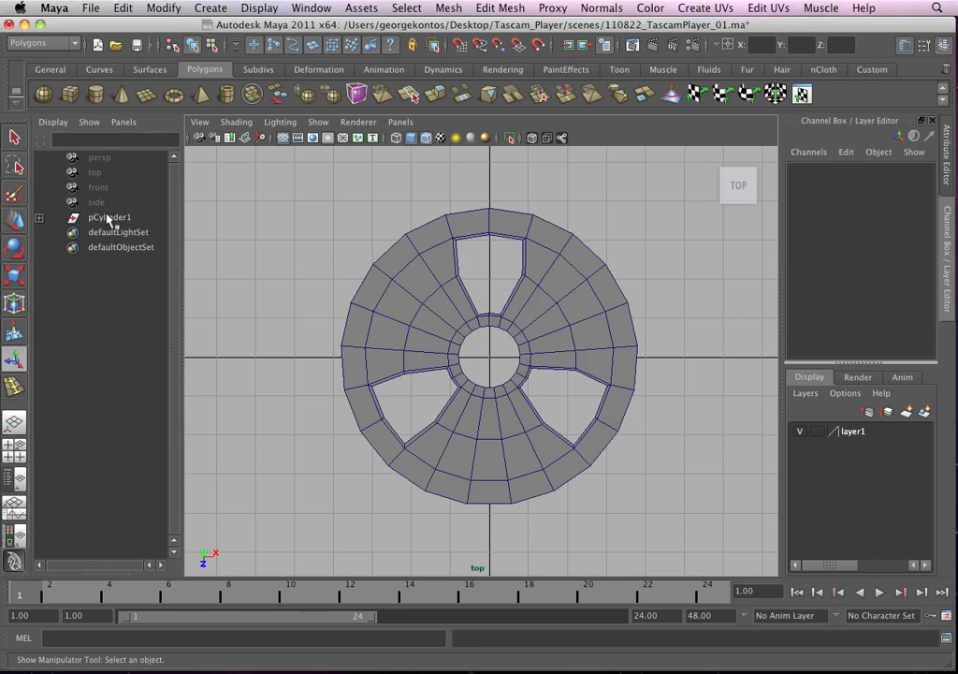
- Ungroup pCylinder1 and select the released polySurface1 group
{"action": "left_click", "coordinate": [94, 221]}
{"action": "left_click", "coordinate": [276, 9]}
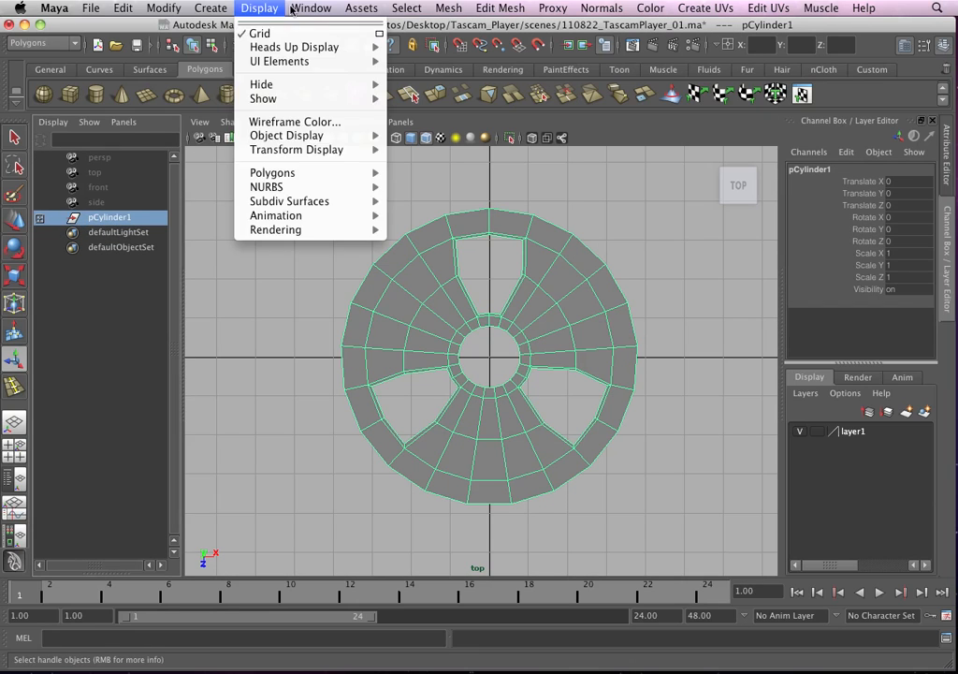
{"action": "mouse_move", "coordinate": [167, 9]}
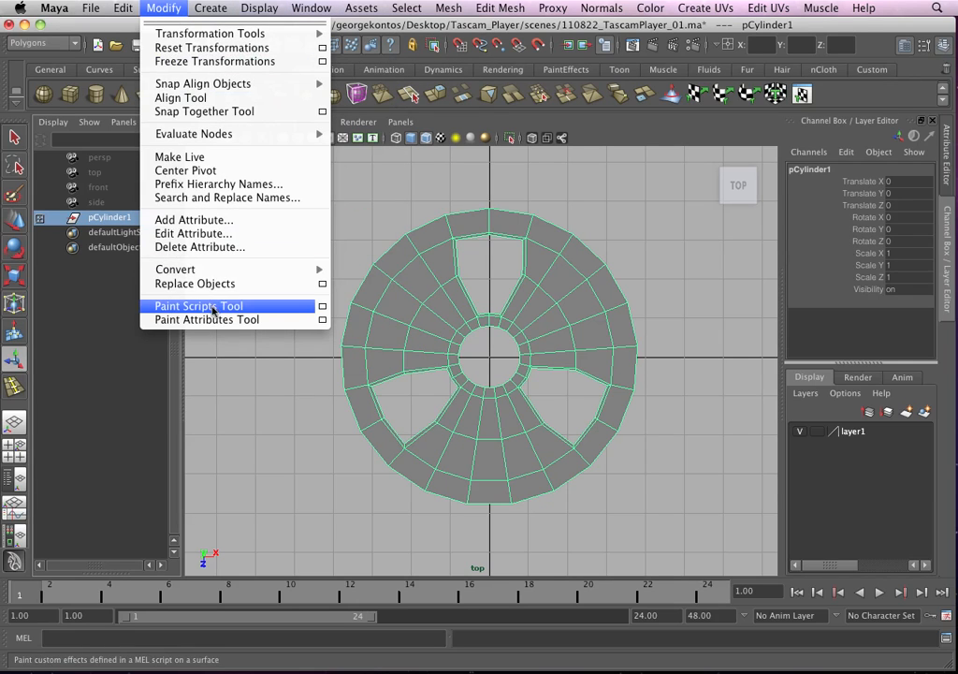
{"action": "mouse_move", "coordinate": [122, 8]}
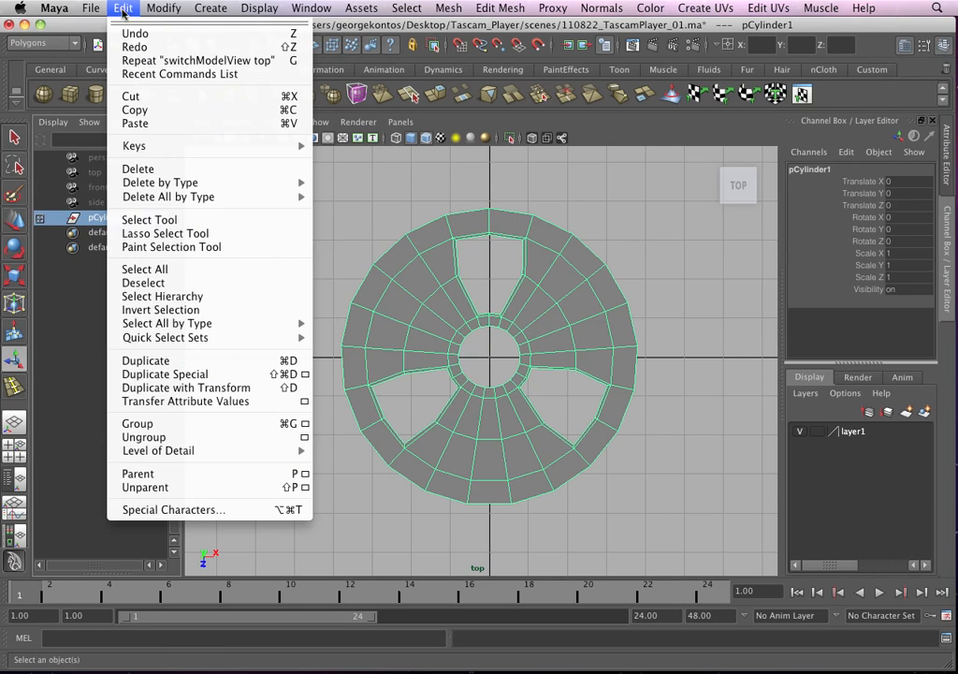
{"action": "left_click", "coordinate": [186, 437]}
{"action": "left_click", "coordinate": [103, 232]}
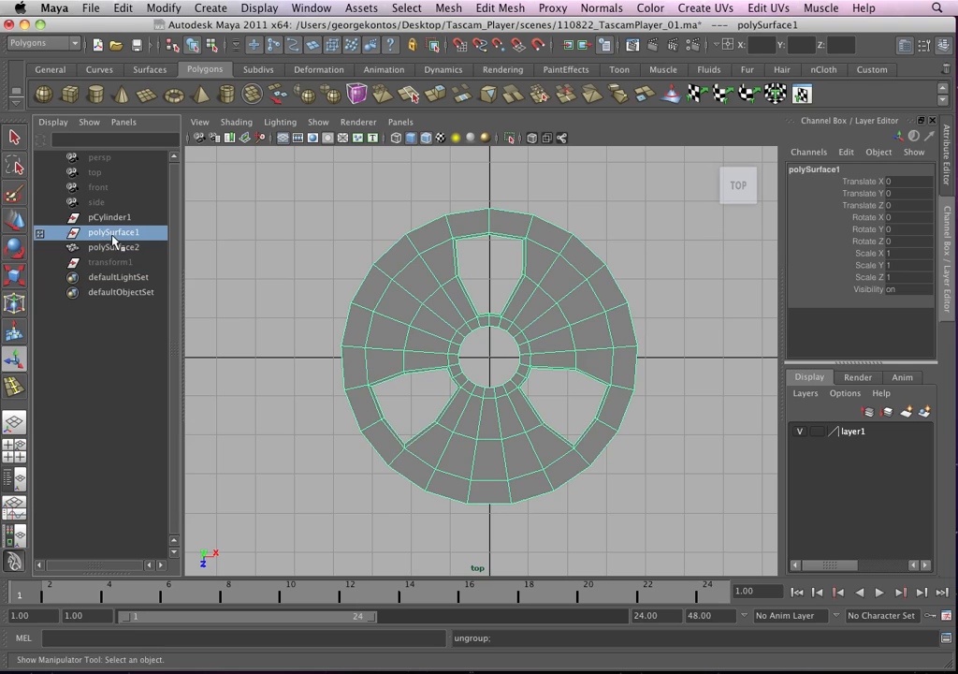
- Ungroup polySurface1 and check the leftover pCylinder1, transform1 and transform2 nodes in the Outliner
{"action": "left_click", "coordinate": [123, 9]}
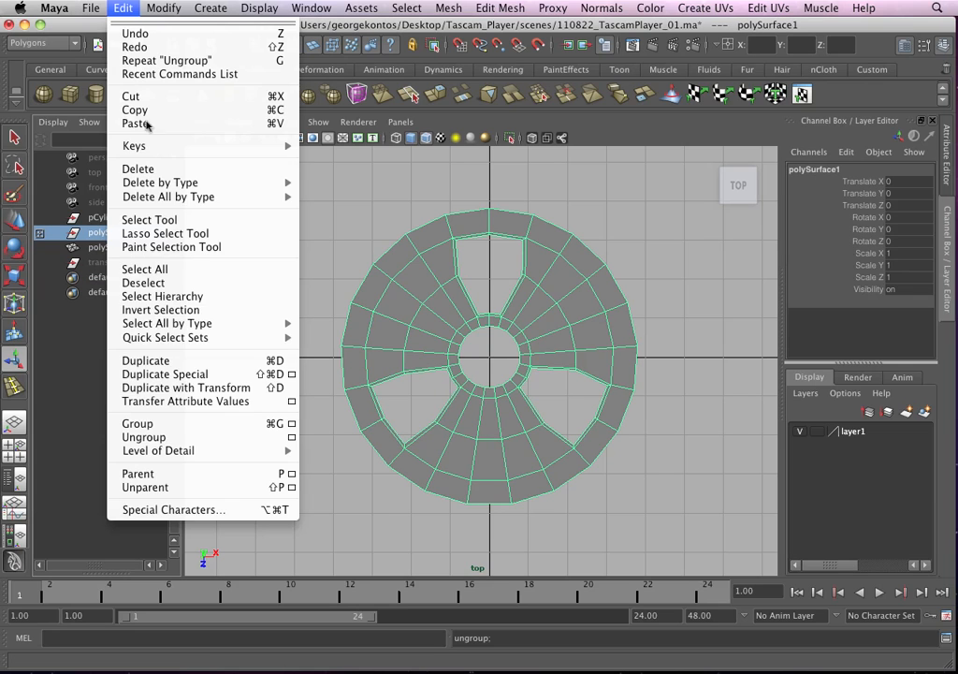
{"action": "left_click", "coordinate": [186, 435]}
{"action": "left_click", "coordinate": [97, 248]}
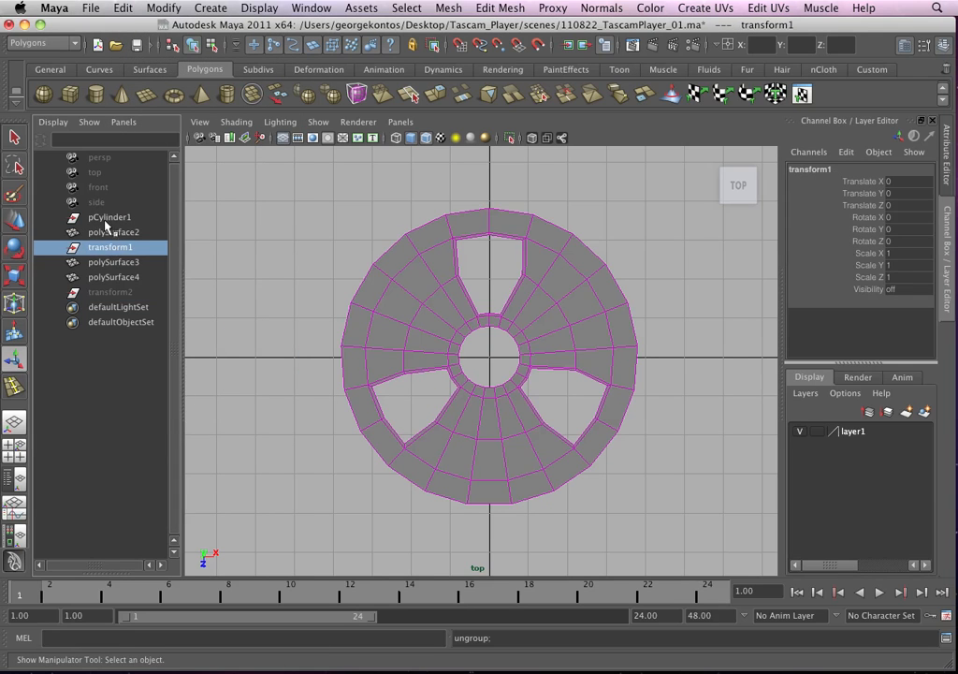
{"action": "left_click", "coordinate": [110, 218]}
{"action": "left_click", "coordinate": [110, 247]}
{"action": "left_click", "coordinate": [111, 292]}
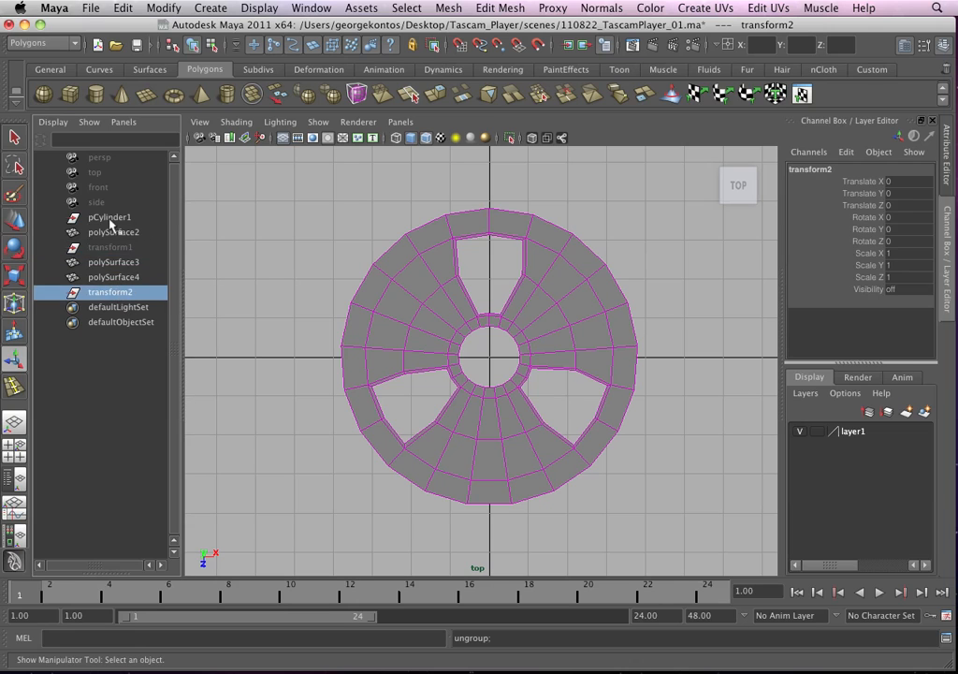
- Delete the construction history of all nodes from pCylinder1 through transform2
{"action": "left_click_drag", "start_coordinate": [109, 224], "coordinate": [120, 295]}
{"action": "left_click", "coordinate": [123, 9]}
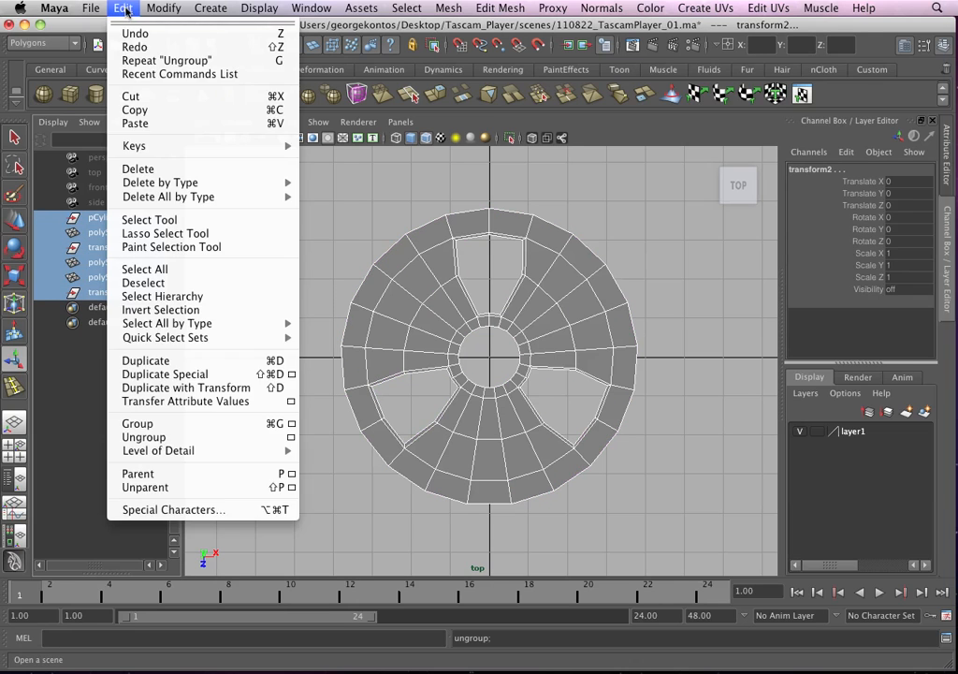
{"action": "mouse_move", "coordinate": [234, 182]}
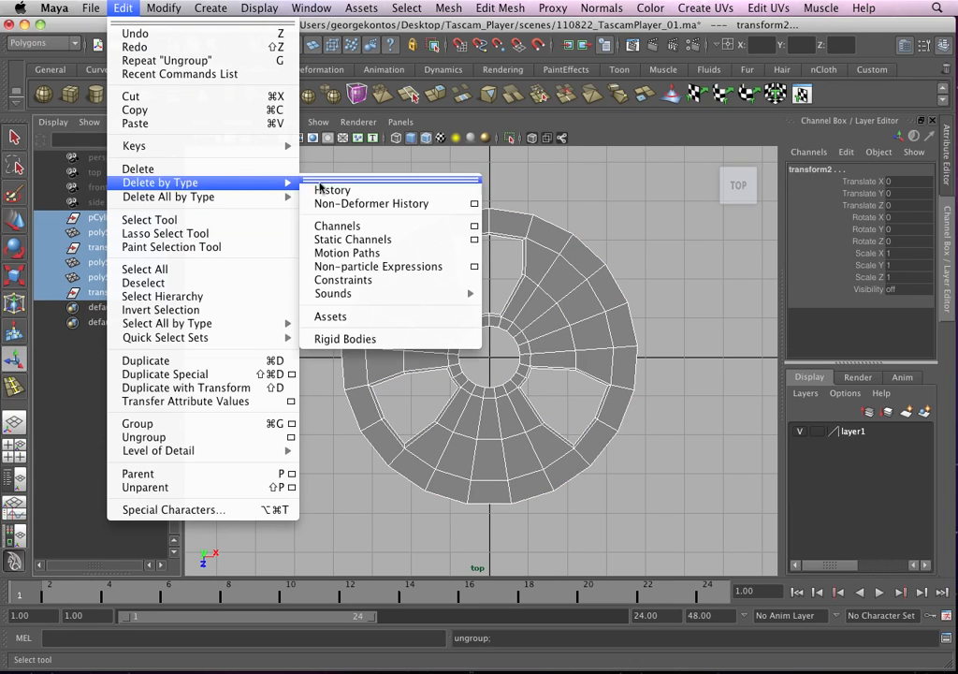
{"action": "left_click", "coordinate": [327, 189]}
{"action": "left_click", "coordinate": [278, 293]}
- Check the separated polySurface3 and polySurface4, and center the pivots of polySurface2, polySurface3 and polySurface4
{"action": "left_click", "coordinate": [120, 236]}
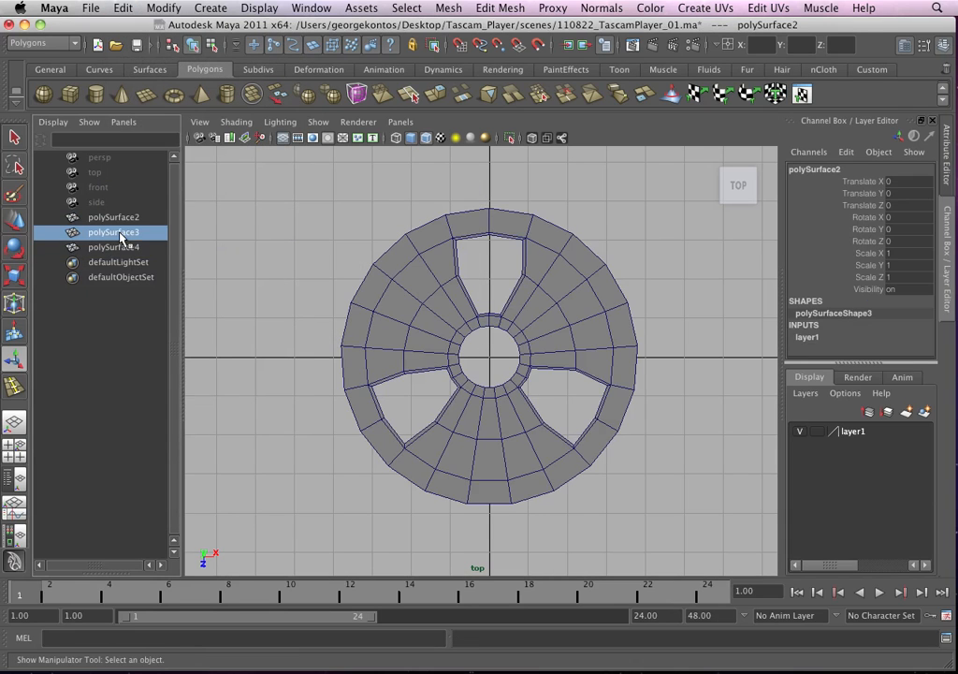
{"action": "left_click", "coordinate": [113, 247]}
{"action": "scroll", "coordinate": [489, 397], "scroll_direction": "up", "scroll_amount": 5}
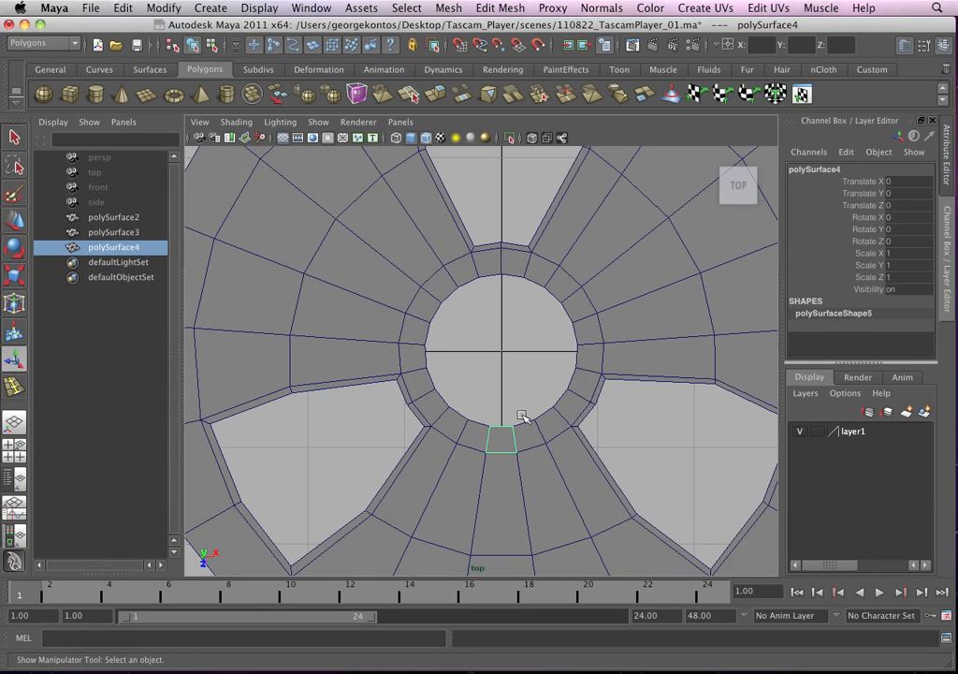
{"action": "scroll", "coordinate": [522, 416], "scroll_direction": "down", "scroll_amount": 5}
{"action": "left_click", "coordinate": [129, 216]}
{"action": "left_click", "coordinate": [133, 248], "text": "shift"}
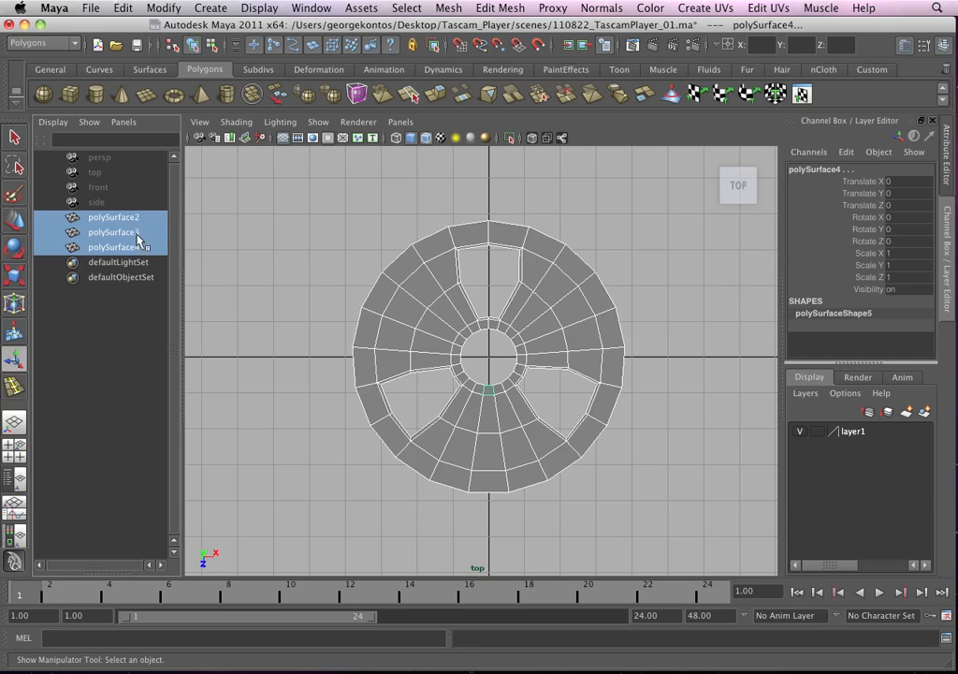
{"action": "left_click", "coordinate": [163, 8]}
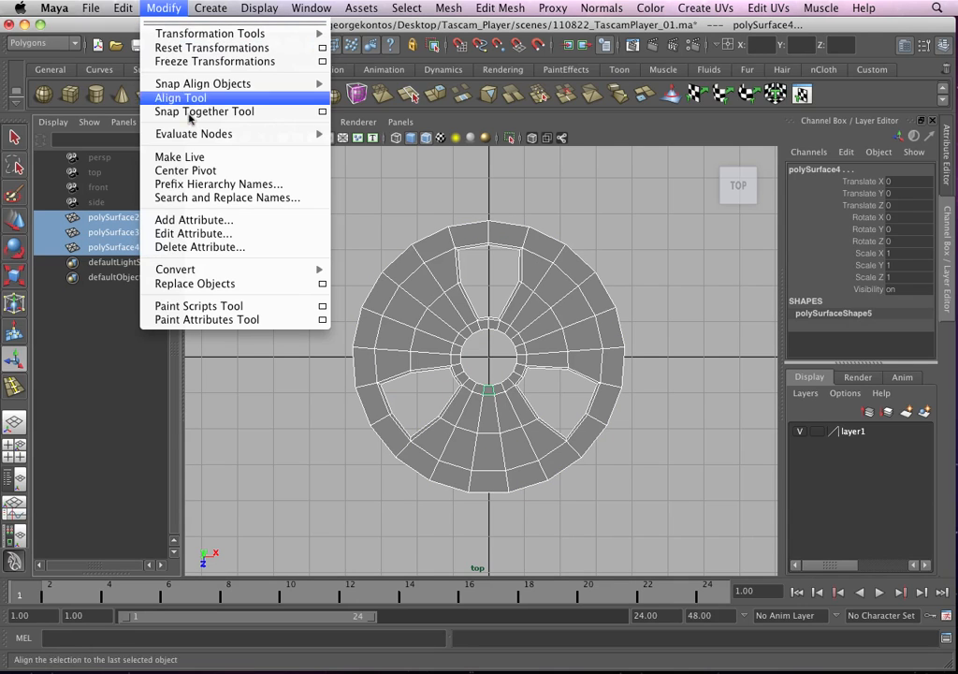
{"action": "left_click", "coordinate": [203, 174]}
- Move polySurface4 from the hub ring into the center hole, to a Translate Z of about -0.462
{"action": "scroll", "coordinate": [494, 398], "scroll_direction": "up", "scroll_amount": 4}
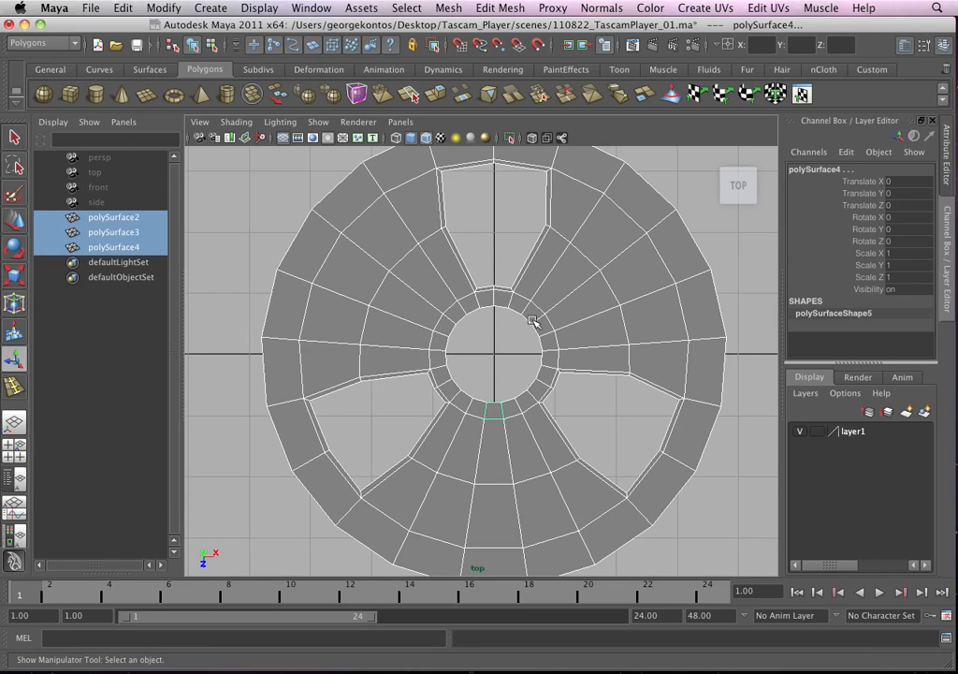
{"action": "scroll", "coordinate": [600, 449], "scroll_direction": "up", "scroll_amount": 5}
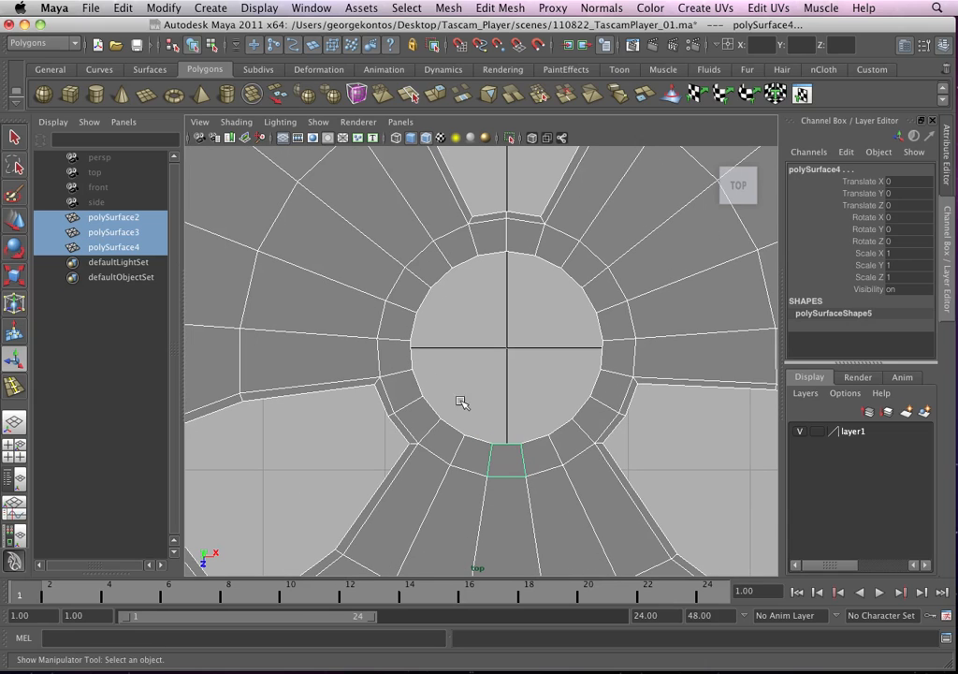
{"action": "left_click", "coordinate": [122, 246]}
{"action": "scroll", "coordinate": [468, 412], "scroll_direction": "up", "scroll_amount": 2}
{"action": "key", "text": "w"}
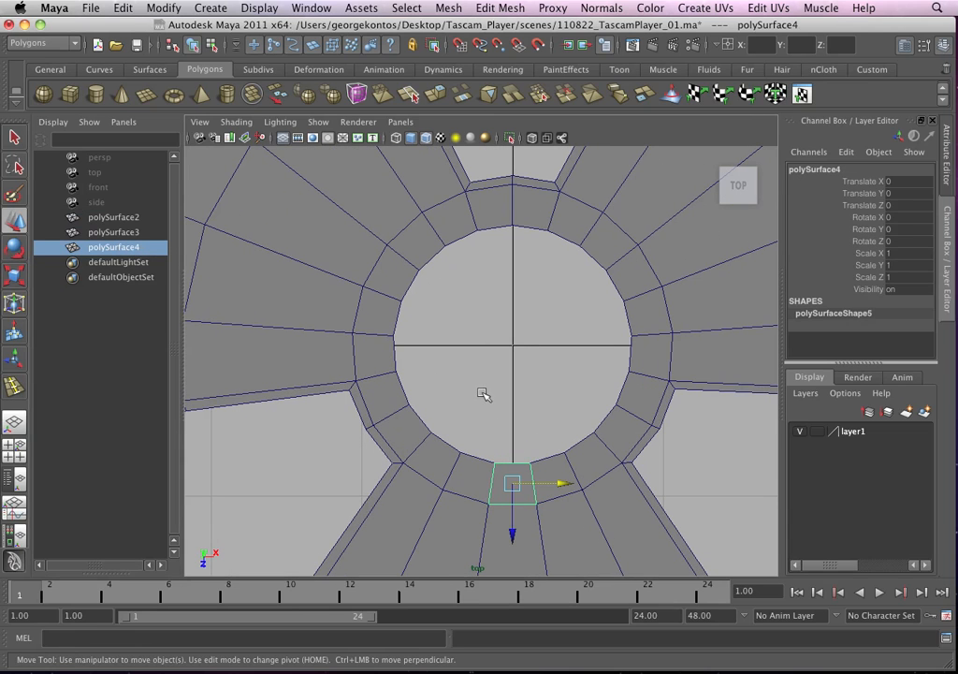
{"action": "left_click_drag", "start_coordinate": [521, 512], "coordinate": [513, 466]}
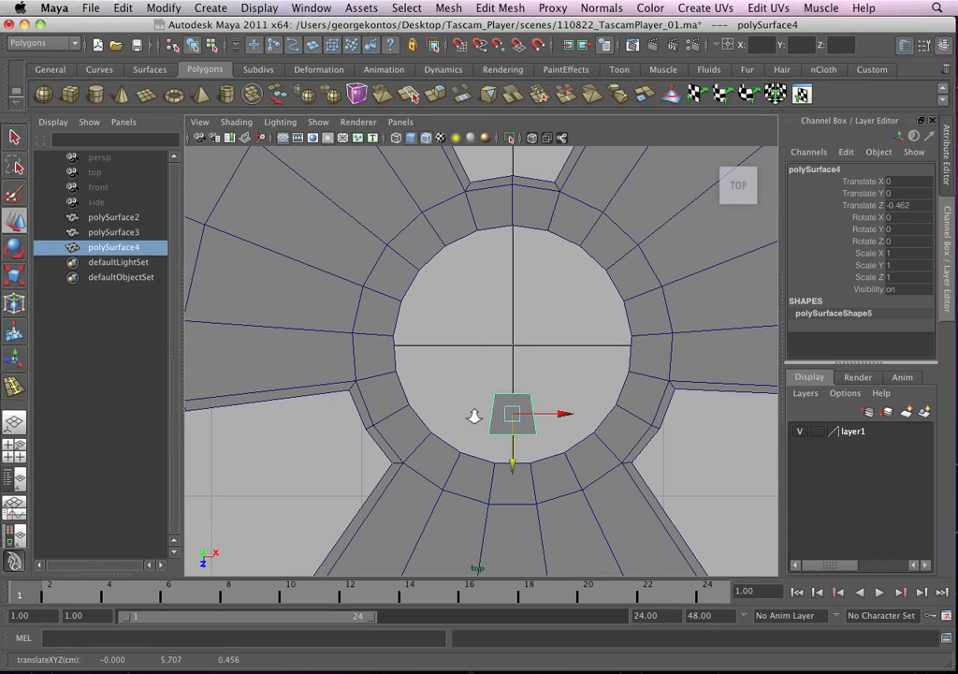
- Examine the moved face up close and study the reel hub in the reference photo 11_tascam_ms-16_top.jpg in Preview before returning to Maya
{"action": "scroll", "coordinate": [518, 446], "scroll_direction": "up", "scroll_amount": 2}
{"action": "middle_click_drag", "start_coordinate": [518, 446], "coordinate": [397, 327], "text": "alt"}
{"action": "right_click_drag", "start_coordinate": [468, 365], "coordinate": [613, 438], "text": "alt"}
{"action": "middle_click_drag", "start_coordinate": [479, 429], "coordinate": [530, 455], "text": "alt"}
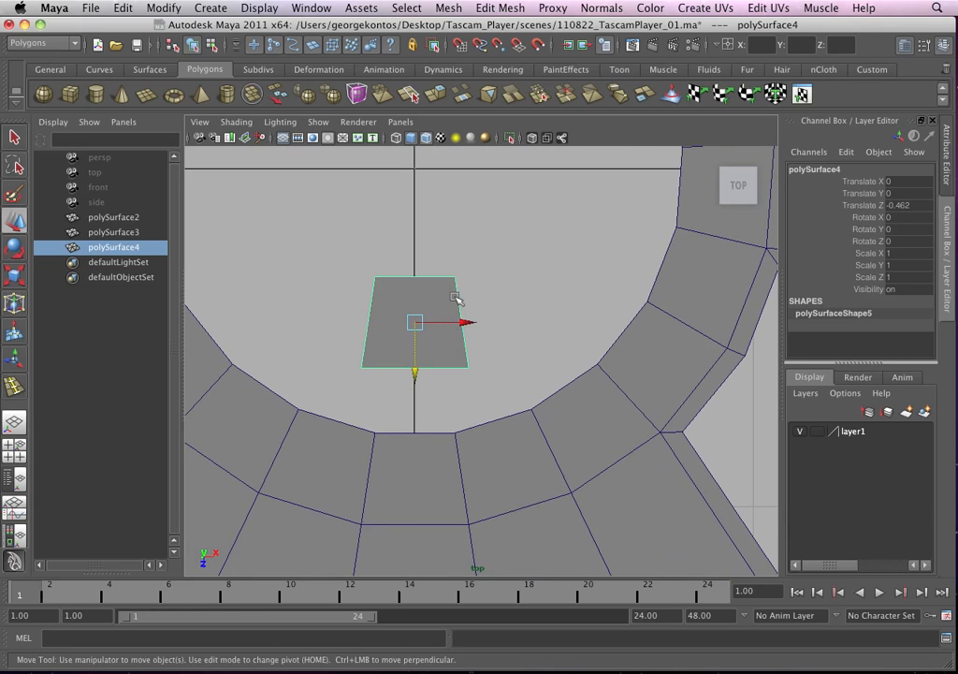
{"action": "right_click_drag", "start_coordinate": [389, 299], "coordinate": [627, 456], "text": "alt"}
{"action": "key", "text": "super+Tab"}
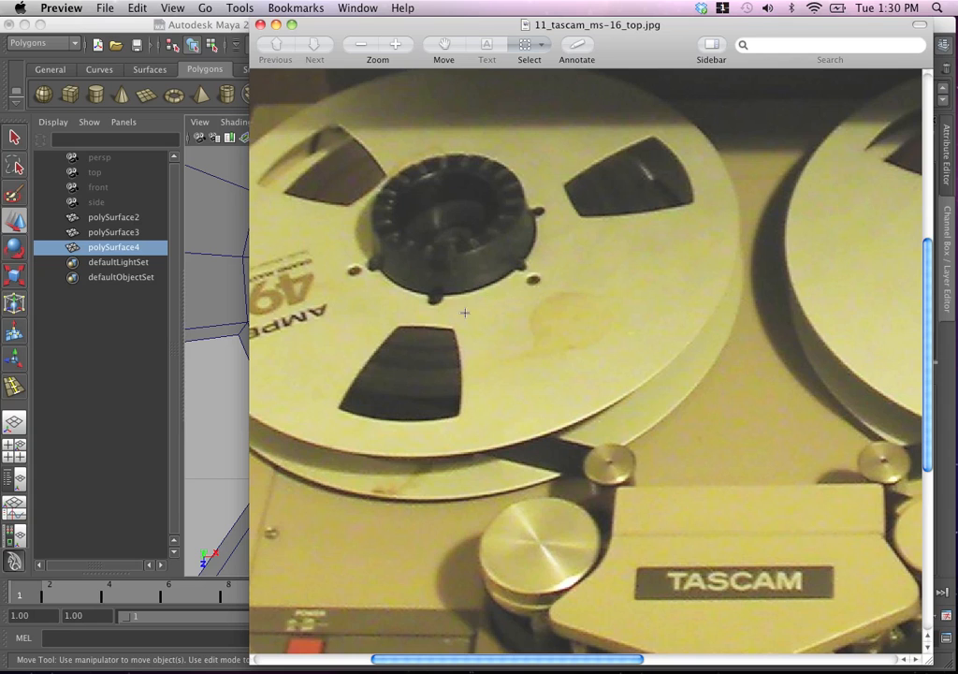
{"action": "key", "text": "super+Tab"}
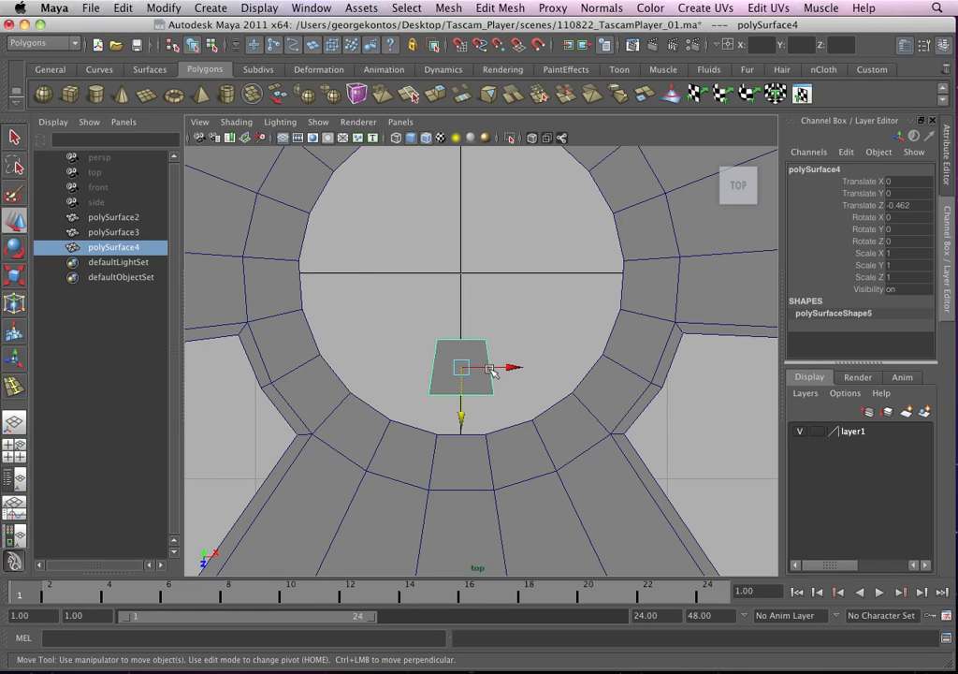
- Duplicate polySurface4, move the copy to a Translate Z of about -0.972, and reselect the original face
{"action": "key", "text": "ctrl+d"}
{"action": "left_click_drag", "start_coordinate": [463, 412], "coordinate": [461, 312]}
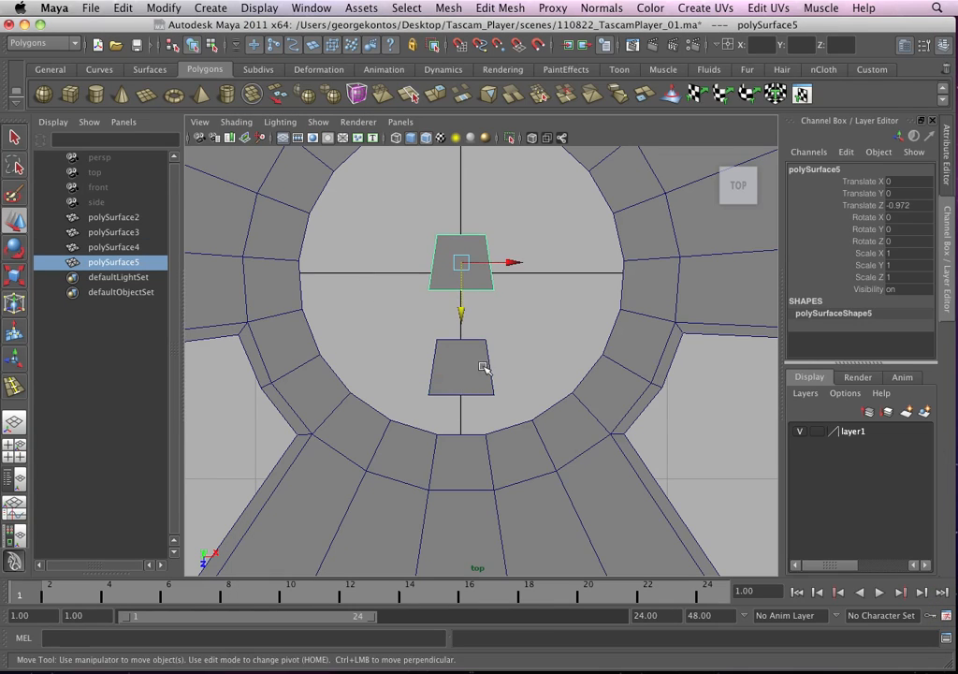
{"action": "left_click", "coordinate": [483, 367]}
- Draw a small polygon cylinder, about 0.25 in radius and 0.71 high, beside the two faces in the hub hole in the top view
{"action": "scroll", "coordinate": [541, 392], "scroll_direction": "up", "scroll_amount": 2}
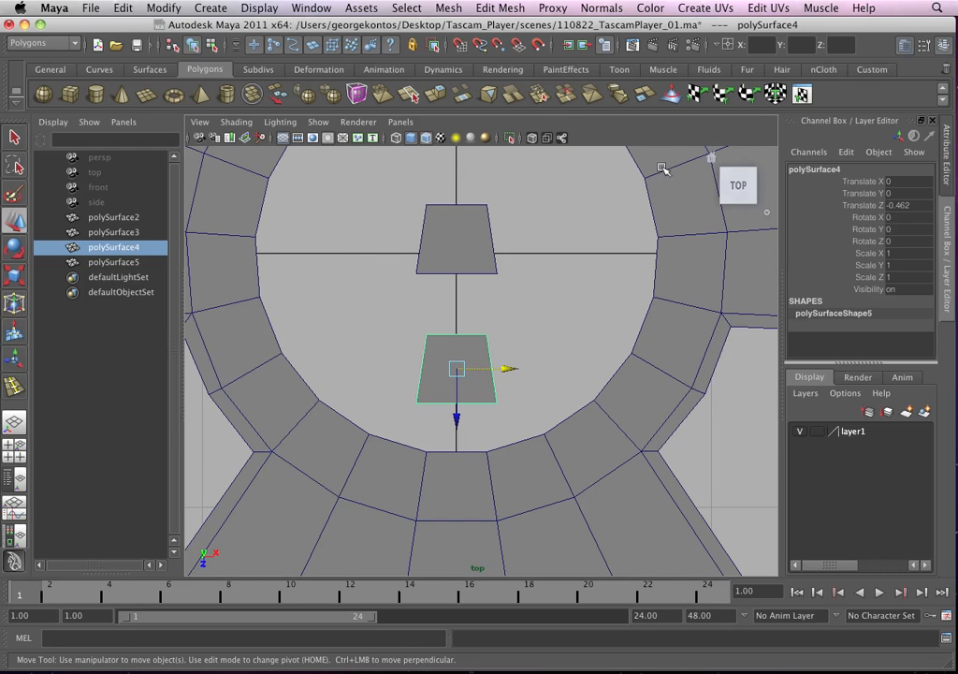
{"action": "right_click_drag", "start_coordinate": [456, 366], "coordinate": [505, 392], "text": "alt"}
{"action": "scroll", "coordinate": [449, 326], "scroll_direction": "up", "scroll_amount": 1}
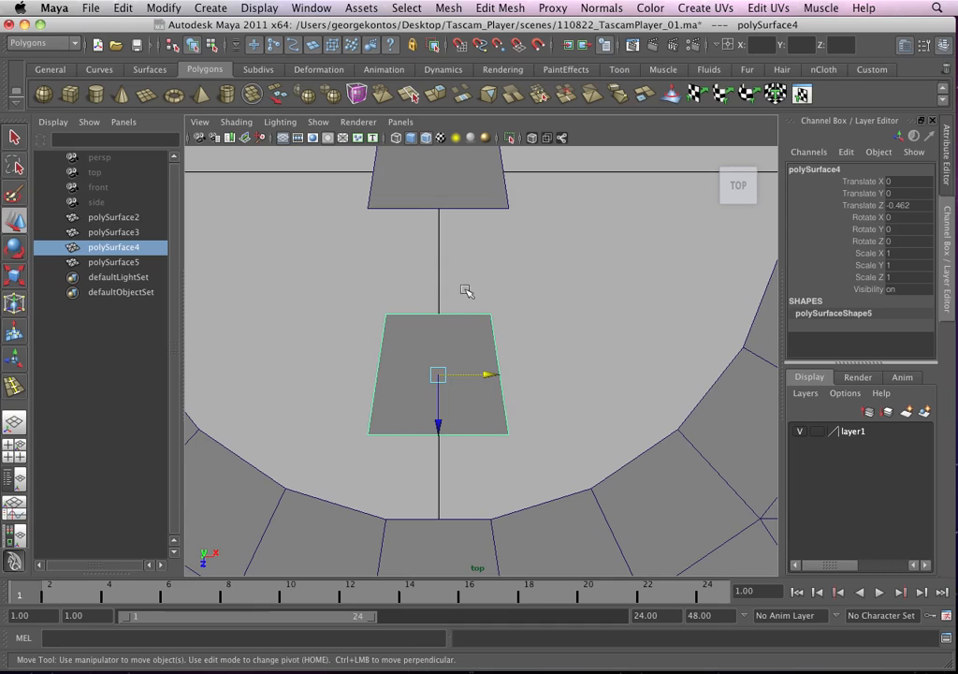
{"action": "scroll", "coordinate": [465, 291], "scroll_direction": "up", "scroll_amount": 3}
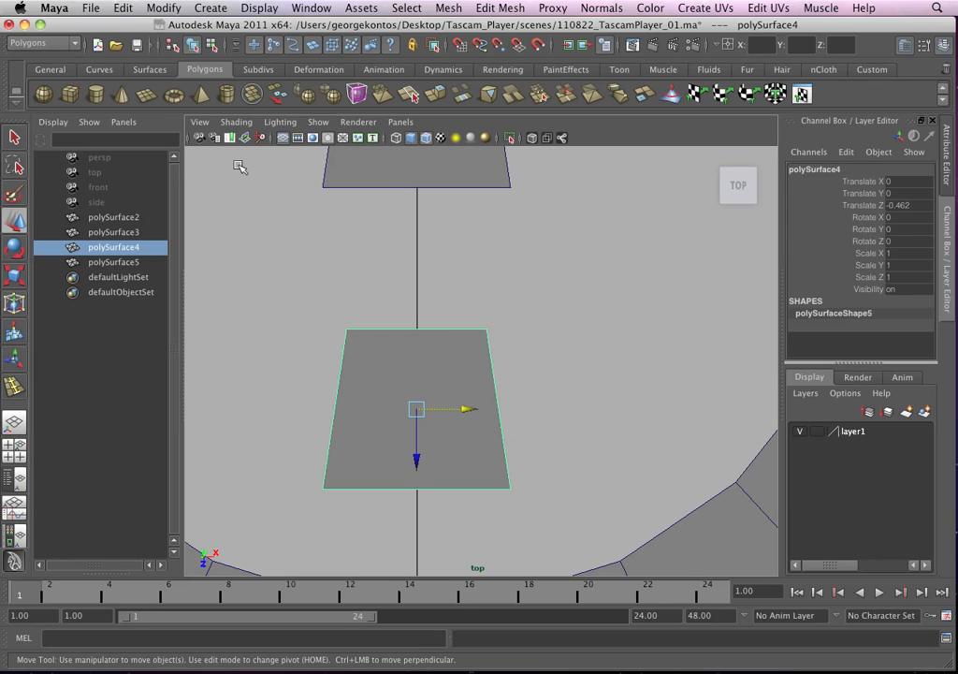
{"action": "left_click", "coordinate": [96, 101]}
{"action": "key", "text": "a"}
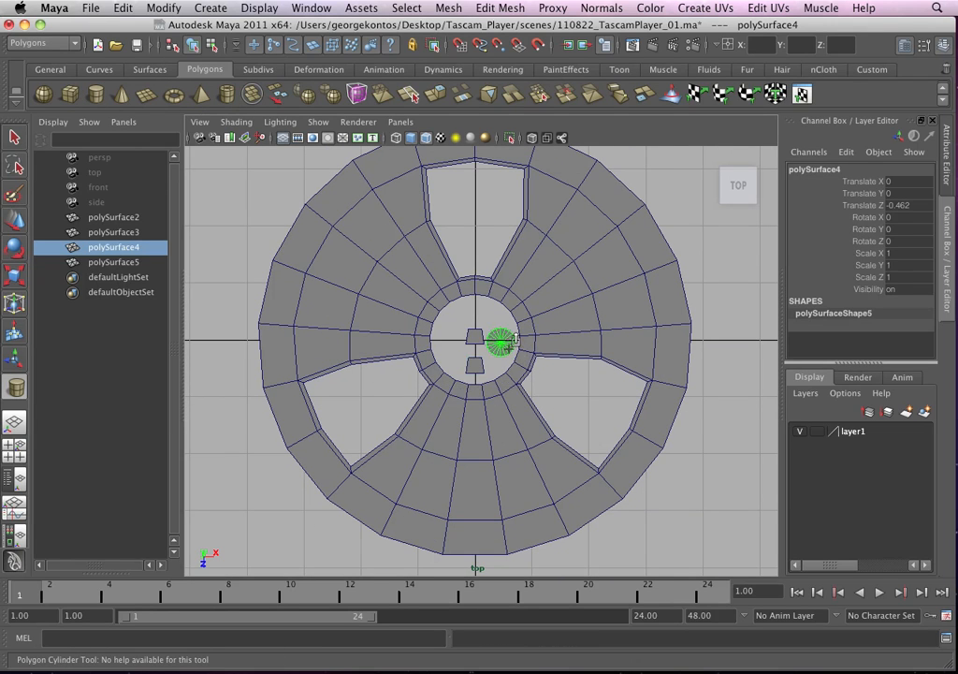
{"action": "left_click_drag", "start_coordinate": [514, 341], "coordinate": [488, 333]}
- Frame the new cylinder in the perspective view and set its Subdivisions Axis to 6
{"action": "key", "text": "space"}
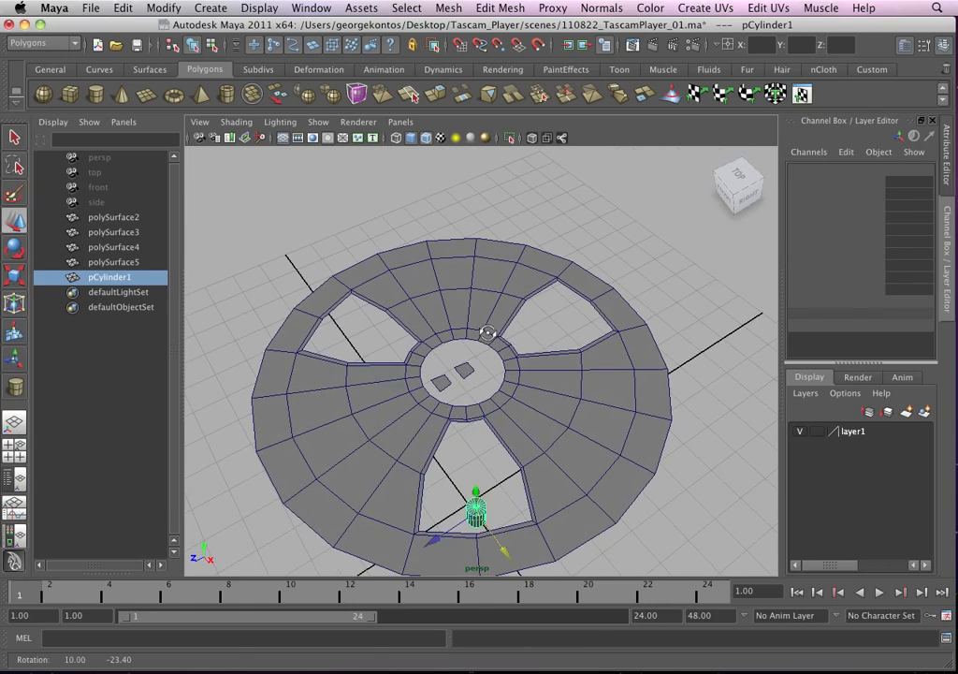
{"action": "key", "text": "f"}
{"action": "left_click_drag", "start_coordinate": [492, 442], "coordinate": [569, 421], "text": "alt"}
{"action": "right_click_drag", "start_coordinate": [569, 421], "coordinate": [623, 418], "text": "alt"}
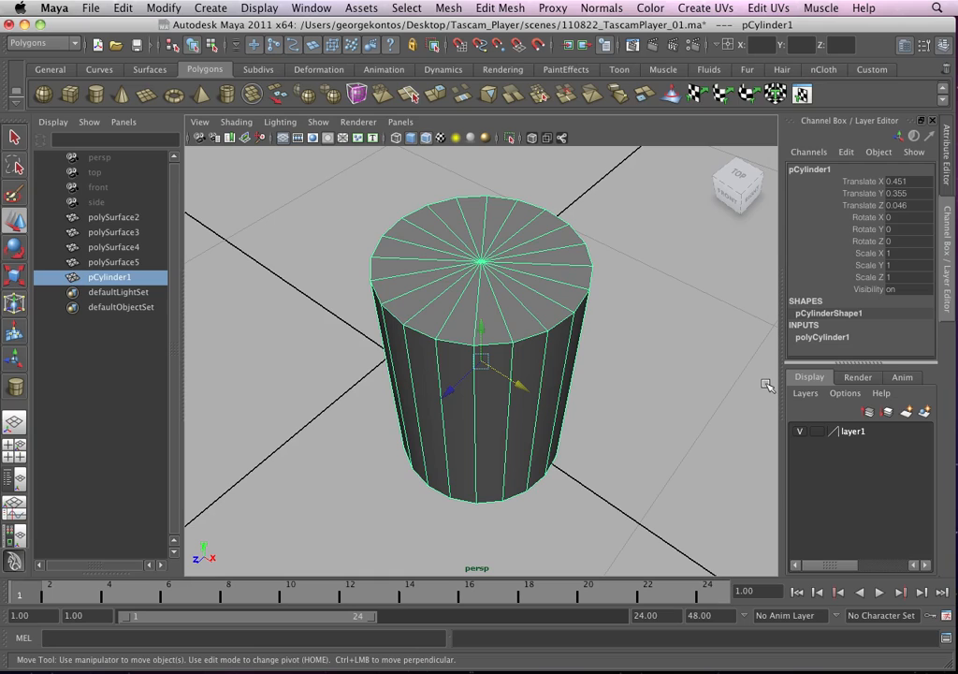
{"action": "left_click", "coordinate": [847, 336]}
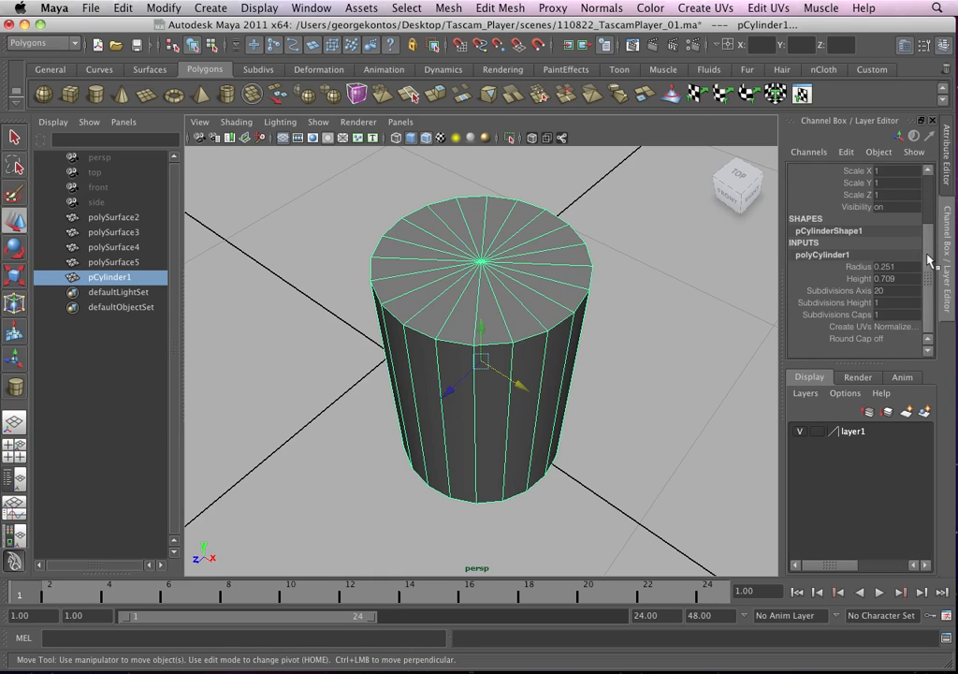
{"action": "left_click", "coordinate": [896, 291]}
{"action": "key", "text": "Return"}
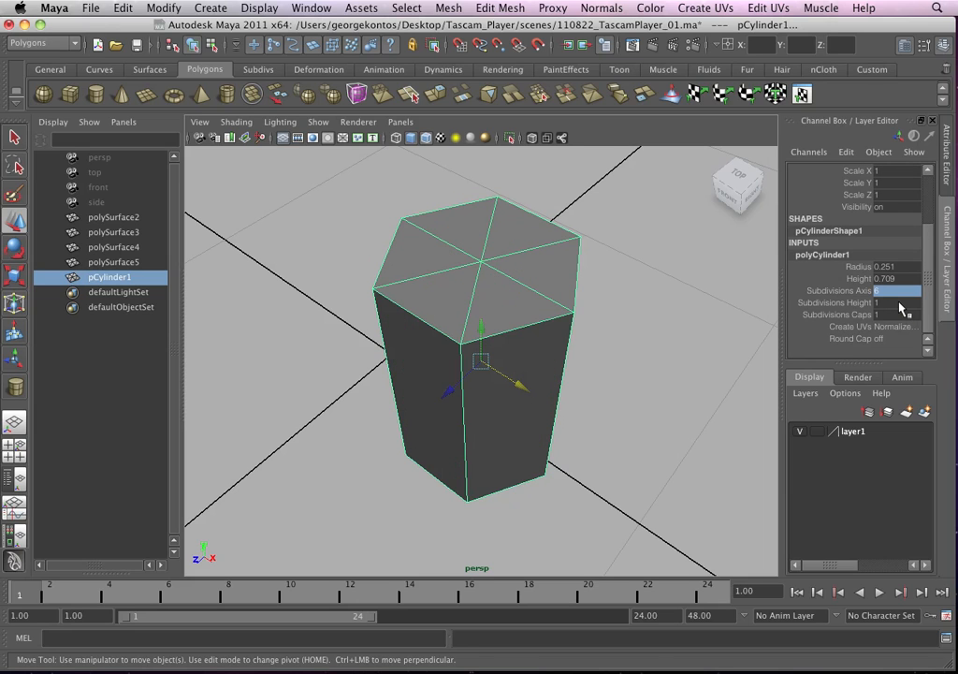
{"action": "left_click", "coordinate": [595, 358]}
- Delete the side and bottom faces of the six-sided cylinder, keeping only its top cap
{"action": "left_click", "coordinate": [534, 350]}
{"action": "left_click_drag", "start_coordinate": [534, 350], "coordinate": [495, 293], "text": "alt"}
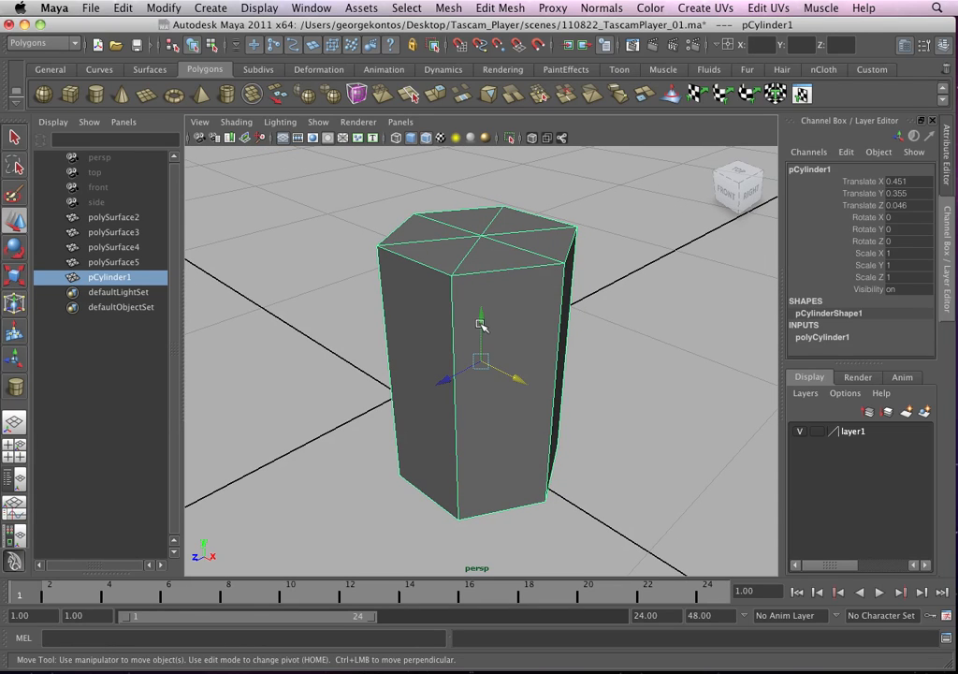
{"action": "right_click_drag", "start_coordinate": [480, 323], "coordinate": [484, 356]}
{"action": "left_click_drag", "start_coordinate": [662, 525], "coordinate": [557, 442]}
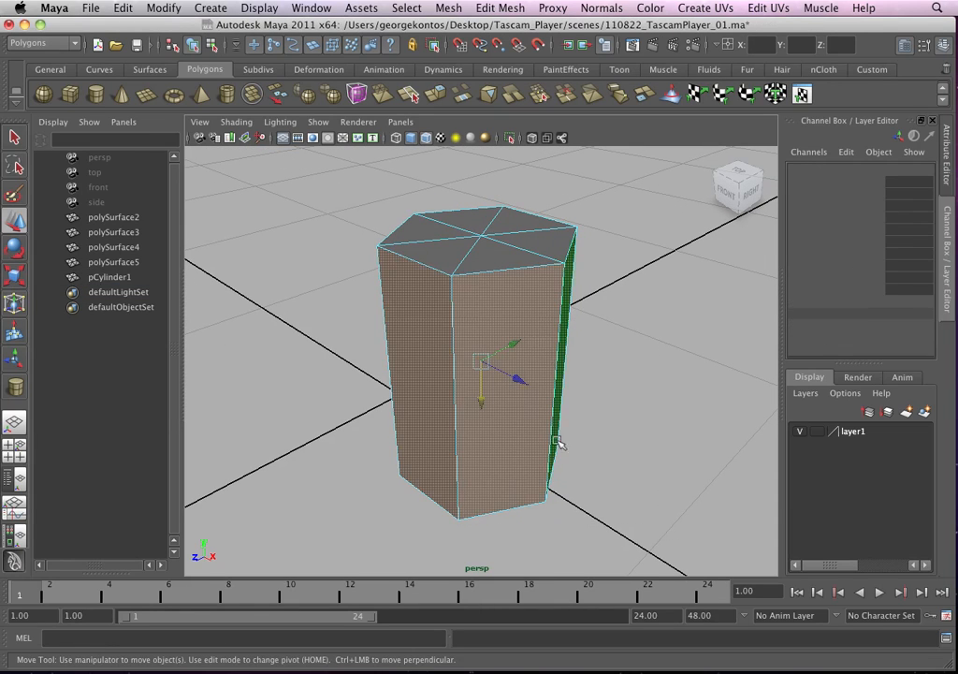
{"action": "key", "text": "Delete"}
- Return the hexagonal cap to object mode and center its pivot
{"action": "right_click_drag", "start_coordinate": [483, 266], "coordinate": [511, 249]}
{"action": "left_click", "coordinate": [510, 262]}
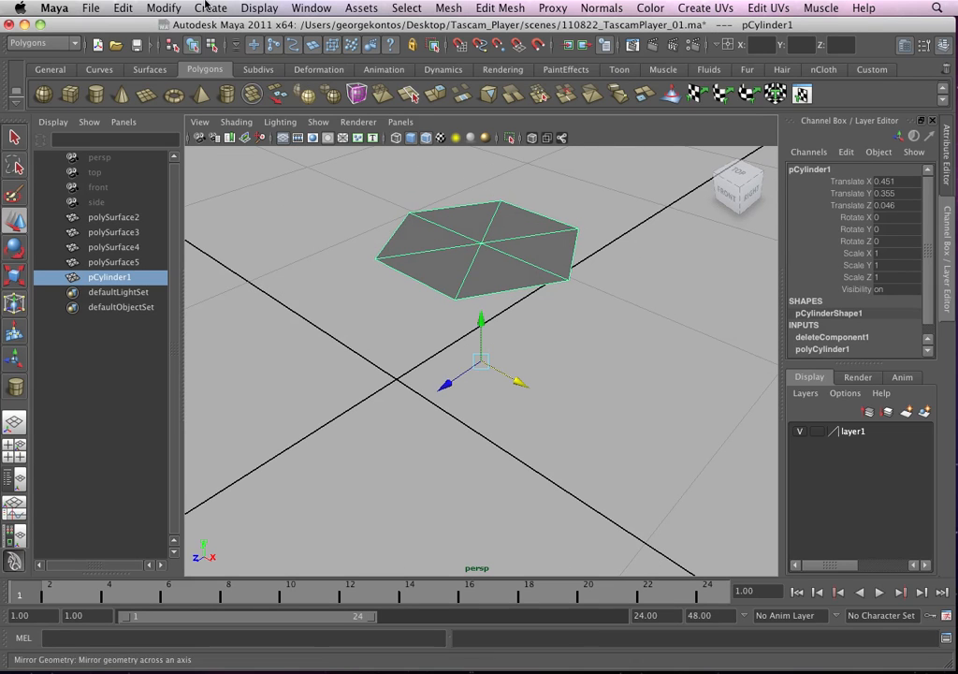
{"action": "left_click", "coordinate": [208, 8]}
{"action": "mouse_move", "coordinate": [163, 7]}
{"action": "left_click", "coordinate": [202, 170]}
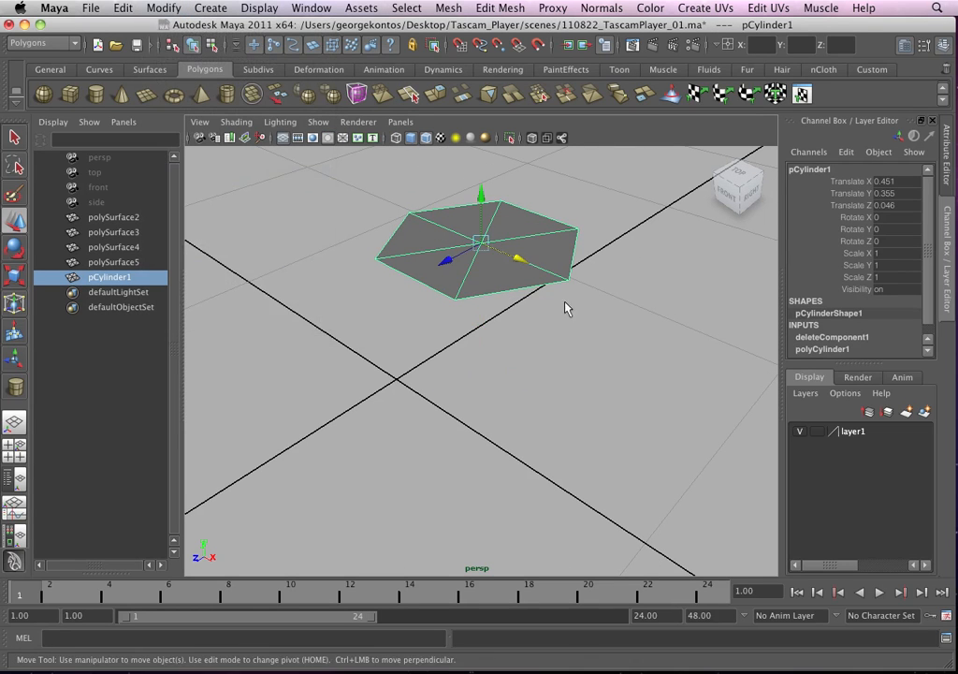
- Align the hexagonal cap to the nearer hub face as last selected object, using Mid mode in World X, Y and Z
{"action": "right_click_drag", "start_coordinate": [565, 309], "coordinate": [466, 199], "text": "alt"}
{"action": "right_click_drag", "start_coordinate": [508, 335], "coordinate": [550, 336], "text": "alt"}
{"action": "left_click", "coordinate": [482, 349]}
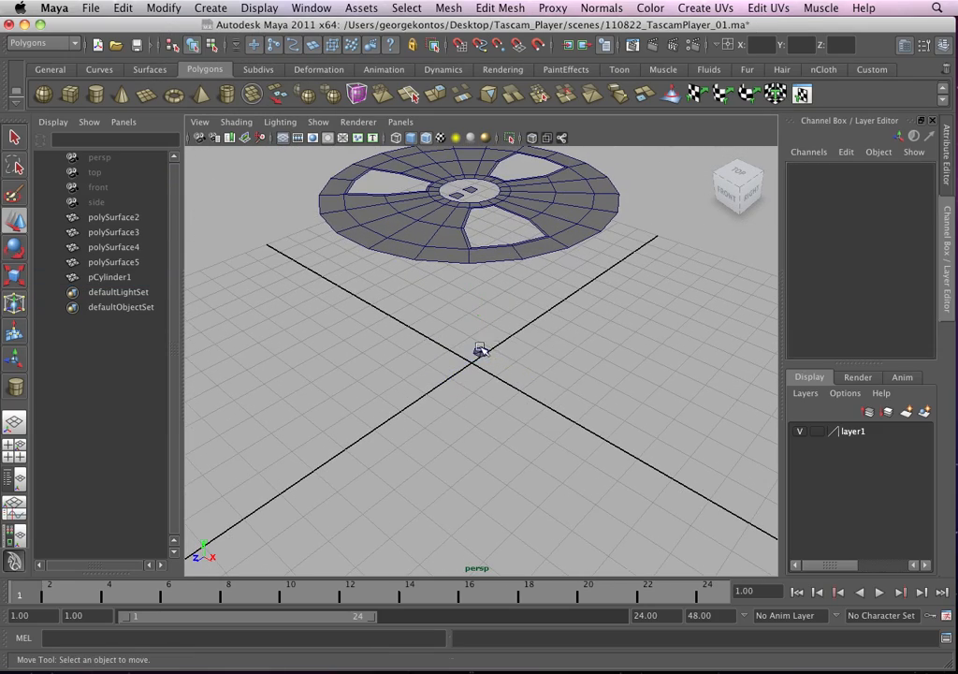
{"action": "key", "text": "z"}
{"action": "left_click_drag", "start_coordinate": [482, 350], "coordinate": [470, 372], "text": "alt"}
{"action": "right_click_drag", "start_coordinate": [470, 372], "coordinate": [509, 364], "text": "alt"}
{"action": "left_click_drag", "start_coordinate": [509, 365], "coordinate": [454, 370], "text": "alt"}
{"action": "right_click_drag", "start_coordinate": [454, 370], "coordinate": [578, 432], "text": "alt"}
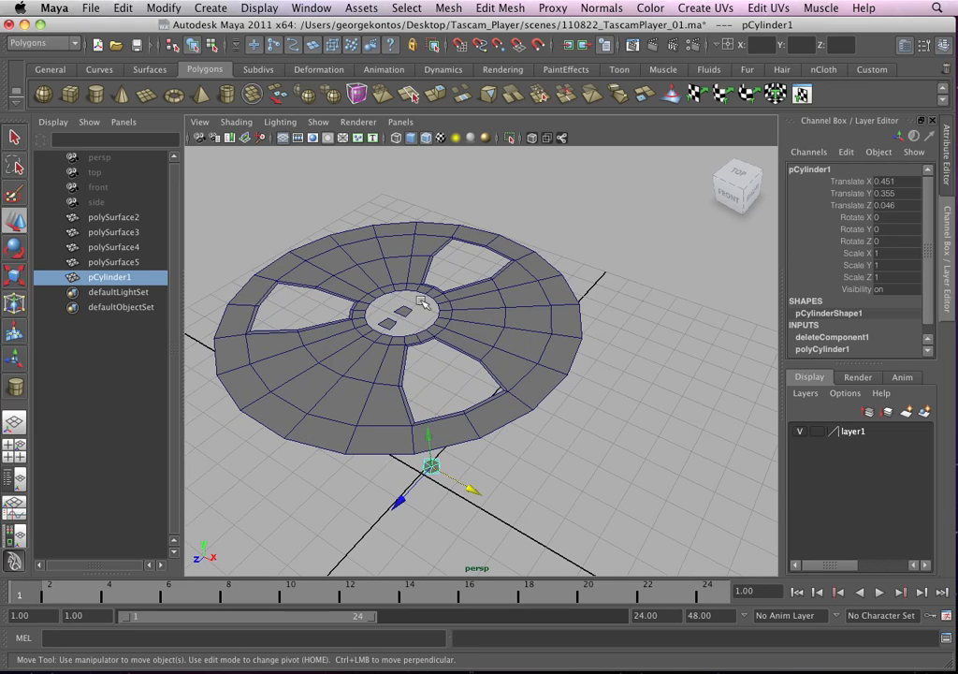
{"action": "left_click", "coordinate": [472, 468]}
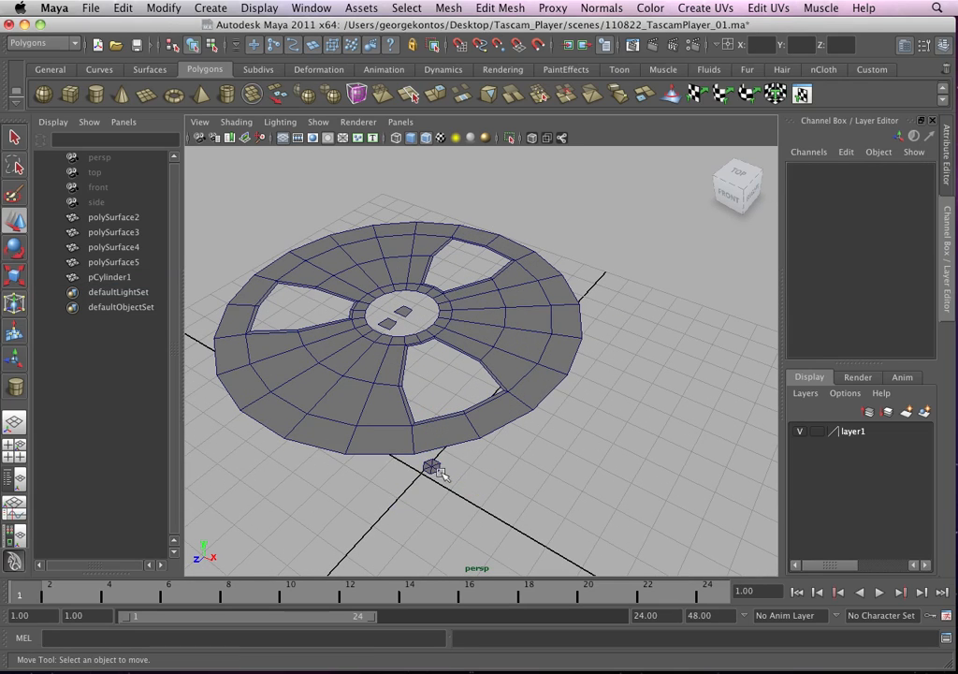
{"action": "key", "text": "z"}
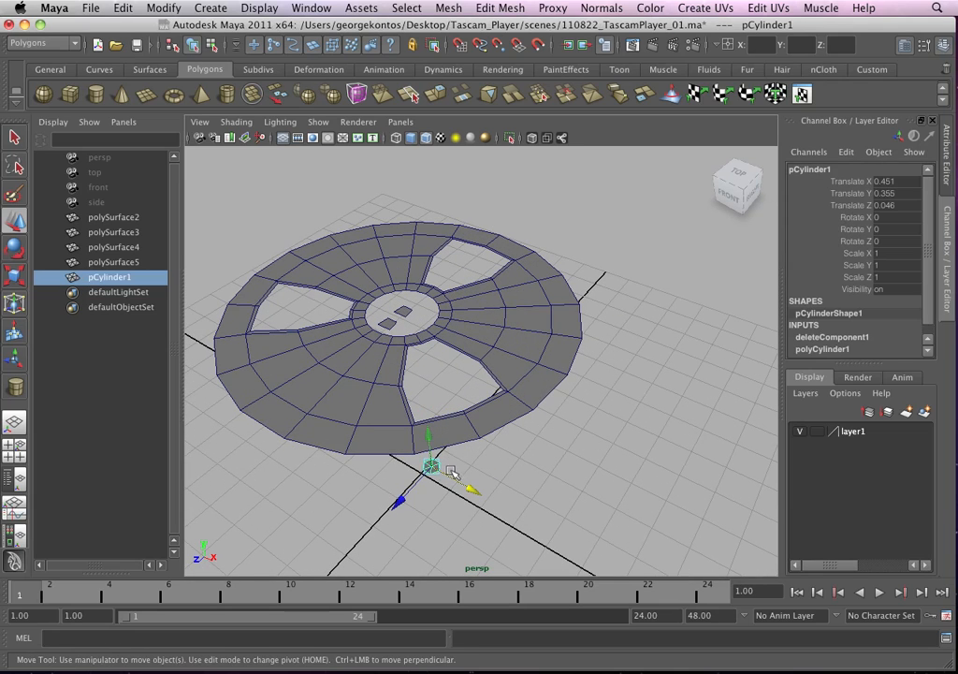
{"action": "left_click", "coordinate": [391, 325], "text": "shift"}
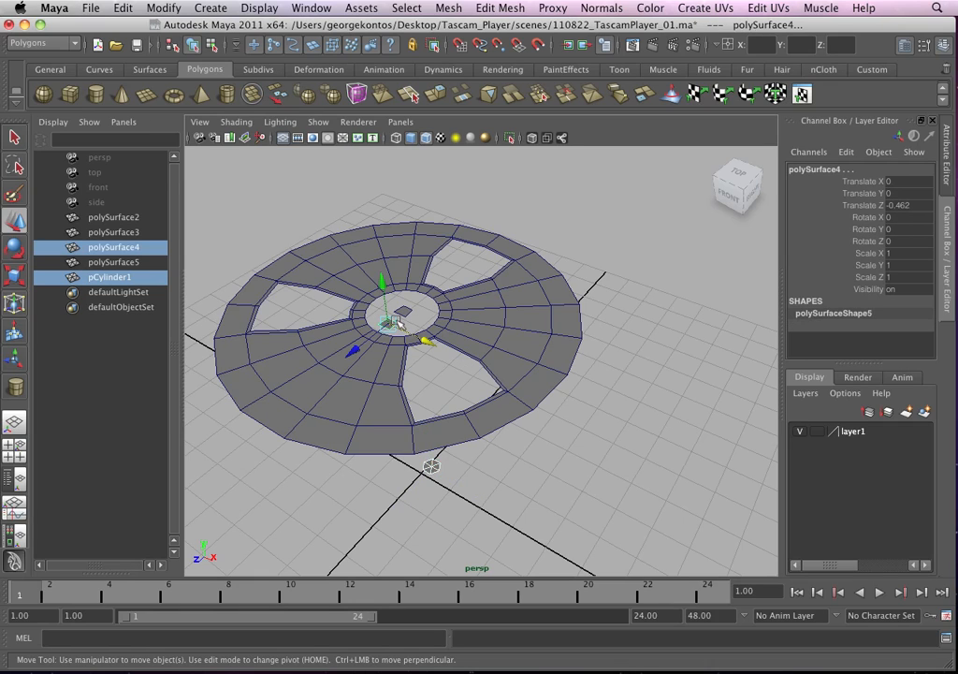
{"action": "left_click", "coordinate": [165, 8]}
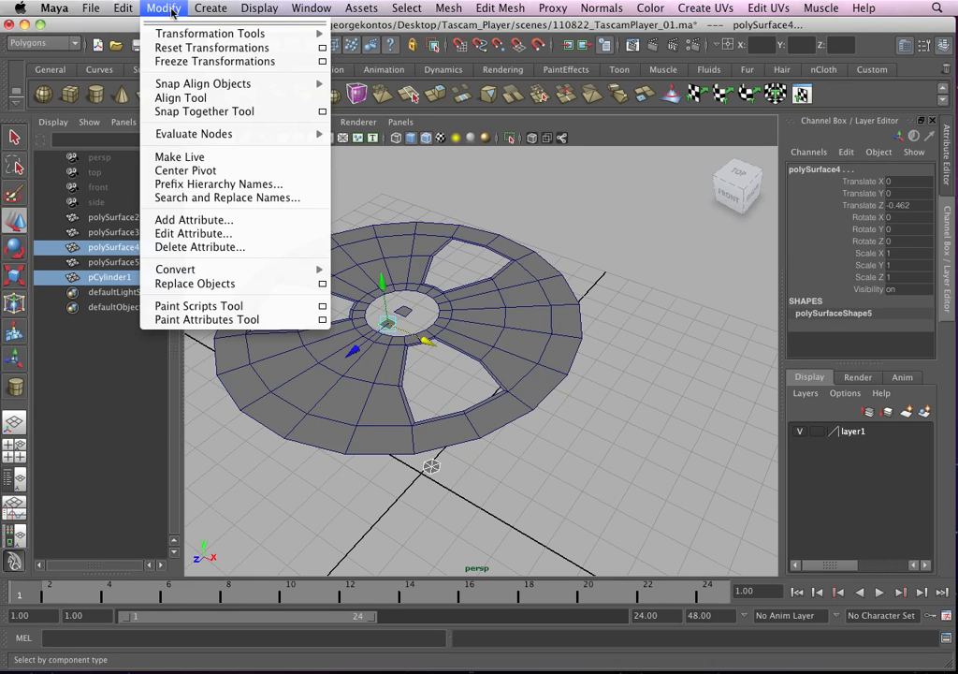
{"action": "mouse_move", "coordinate": [206, 89]}
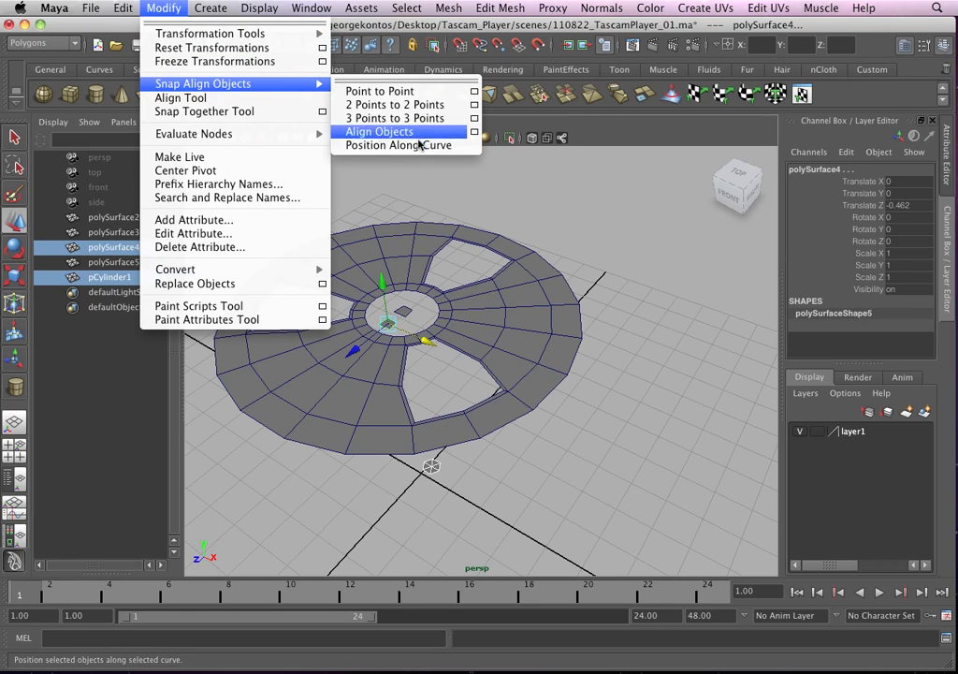
{"action": "left_click", "coordinate": [475, 134]}
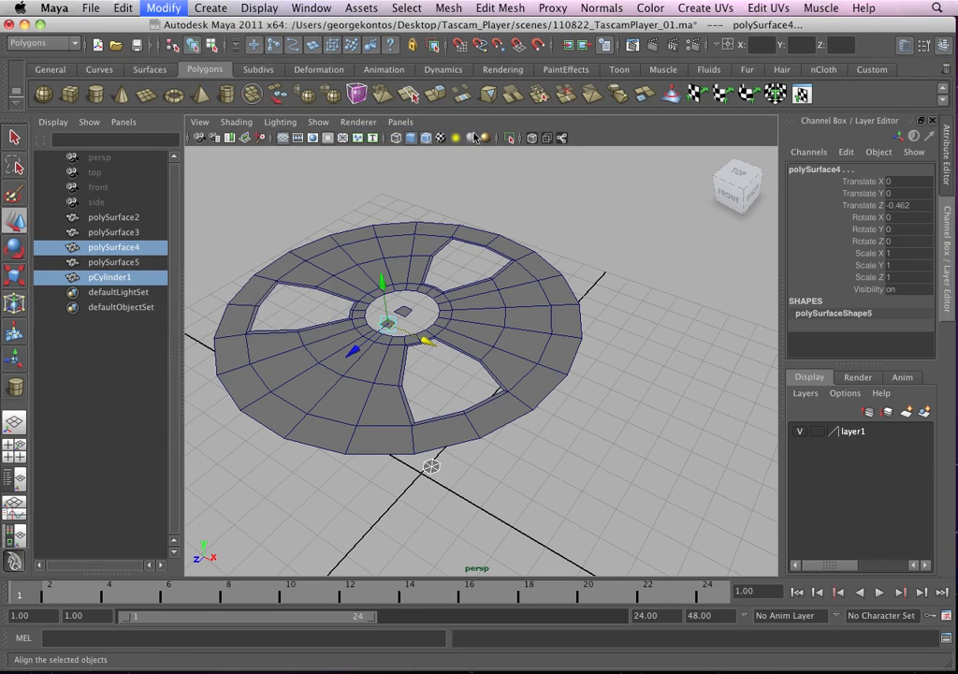
{"action": "left_click_drag", "start_coordinate": [647, 165], "coordinate": [485, 55]}
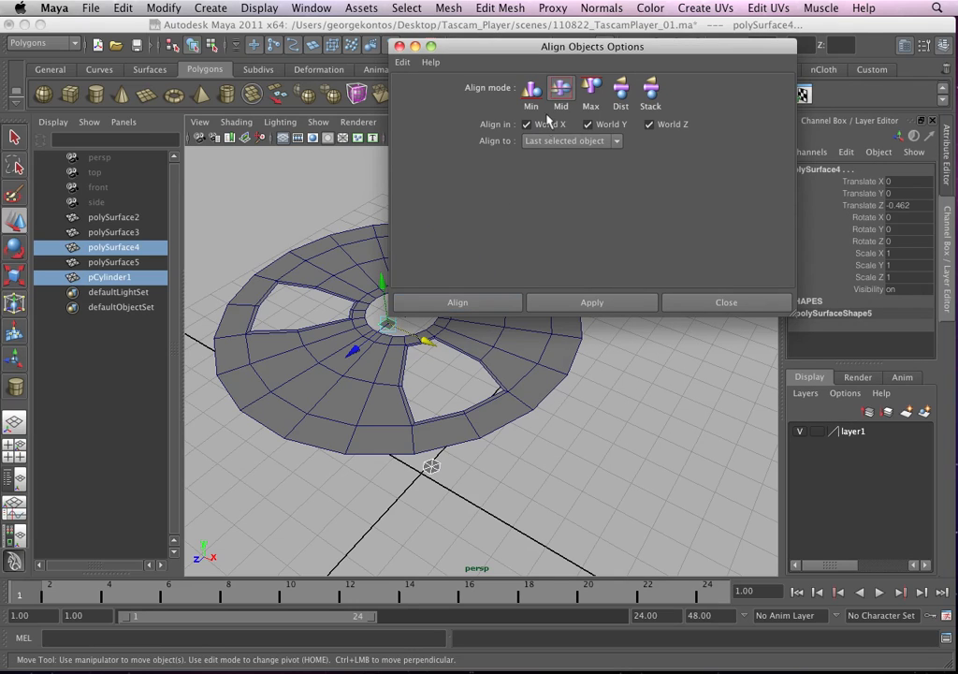
{"action": "left_click", "coordinate": [604, 141]}
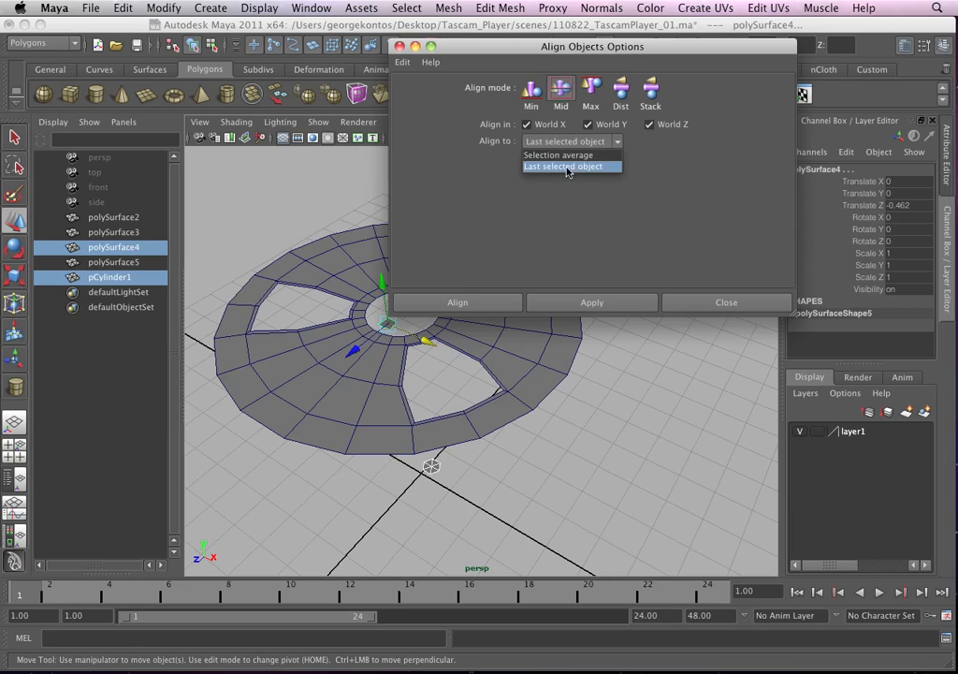
{"action": "left_click", "coordinate": [566, 166]}
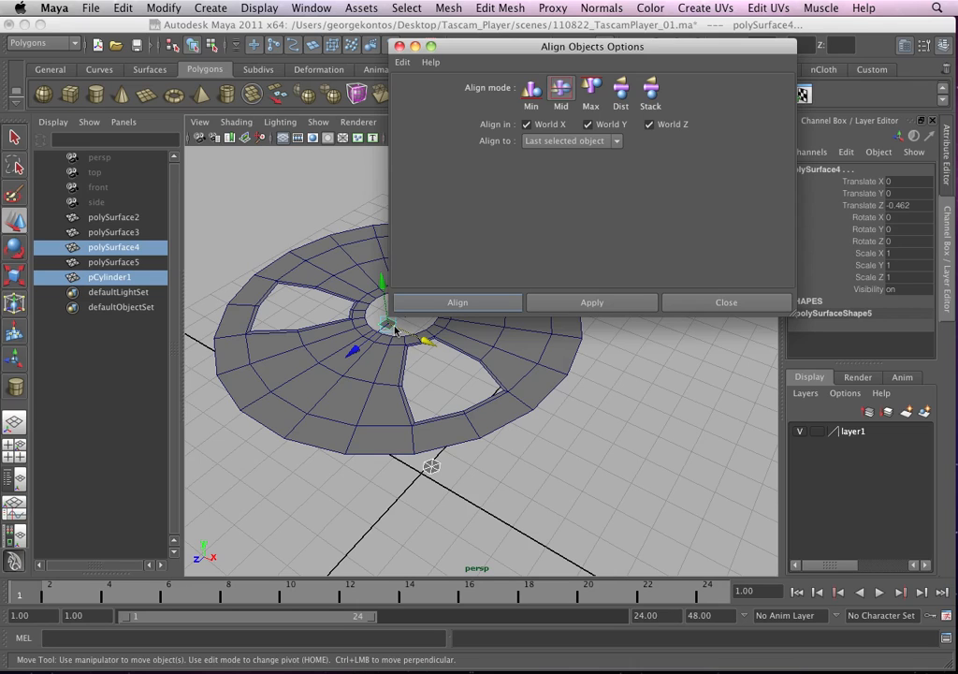
{"action": "left_click", "coordinate": [596, 301]}
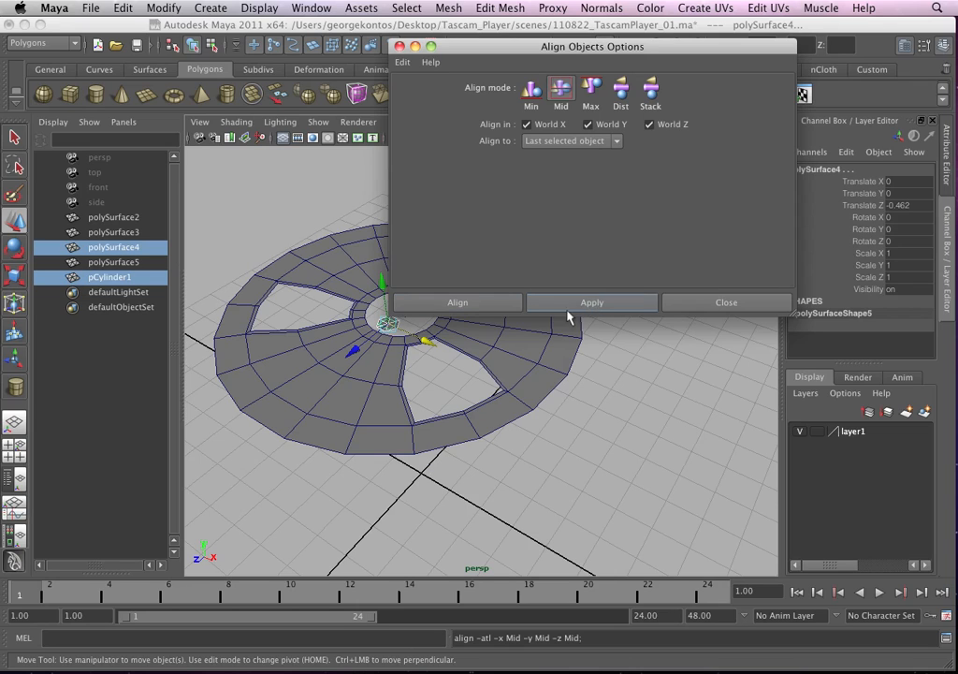
{"action": "left_click", "coordinate": [400, 45]}
- Frame the aligned pieces in the top view and scale the hexagonal cap uniformly to about 0.235
{"action": "key", "text": "space"}
{"action": "left_click_drag", "start_coordinate": [429, 272], "coordinate": [409, 279]}
{"action": "key", "text": "f"}
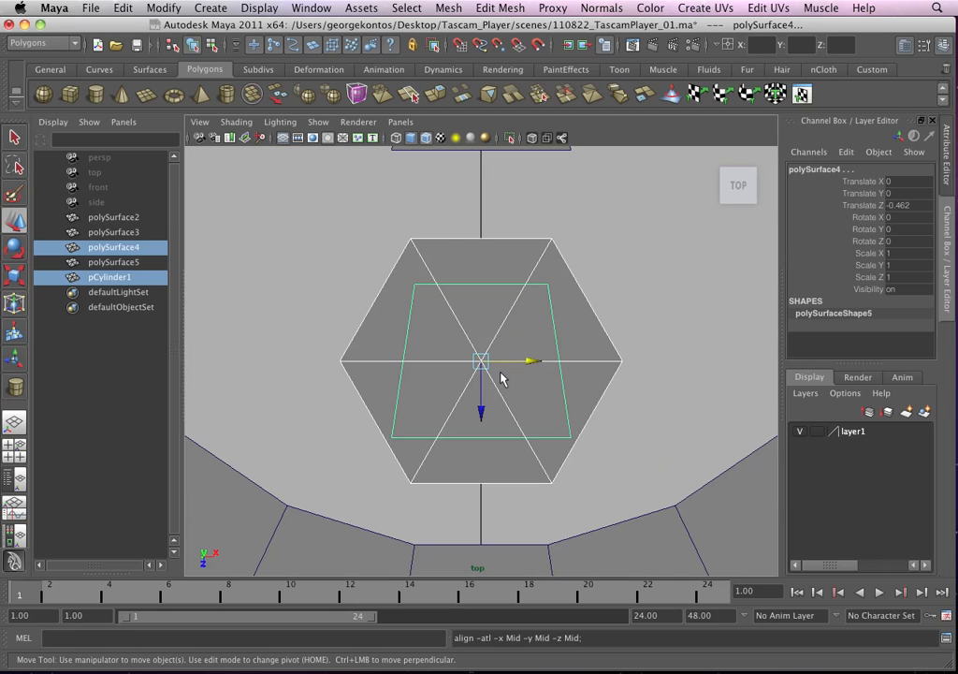
{"action": "left_click", "coordinate": [573, 272]}
{"action": "left_click", "coordinate": [493, 367]}
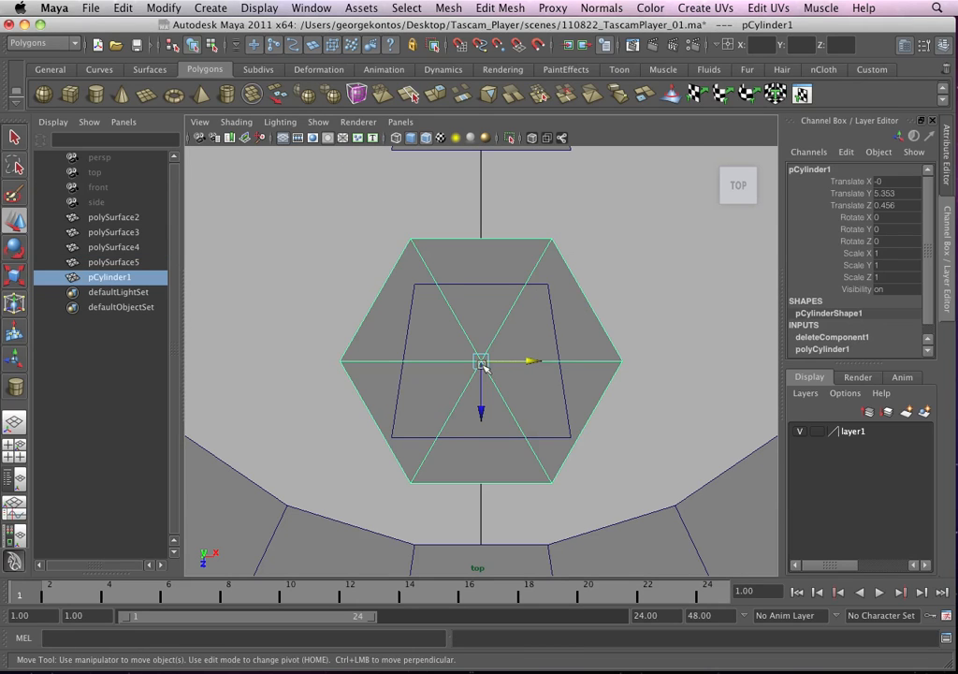
{"action": "key", "text": "r"}
{"action": "left_click_drag", "start_coordinate": [481, 364], "coordinate": [357, 364]}
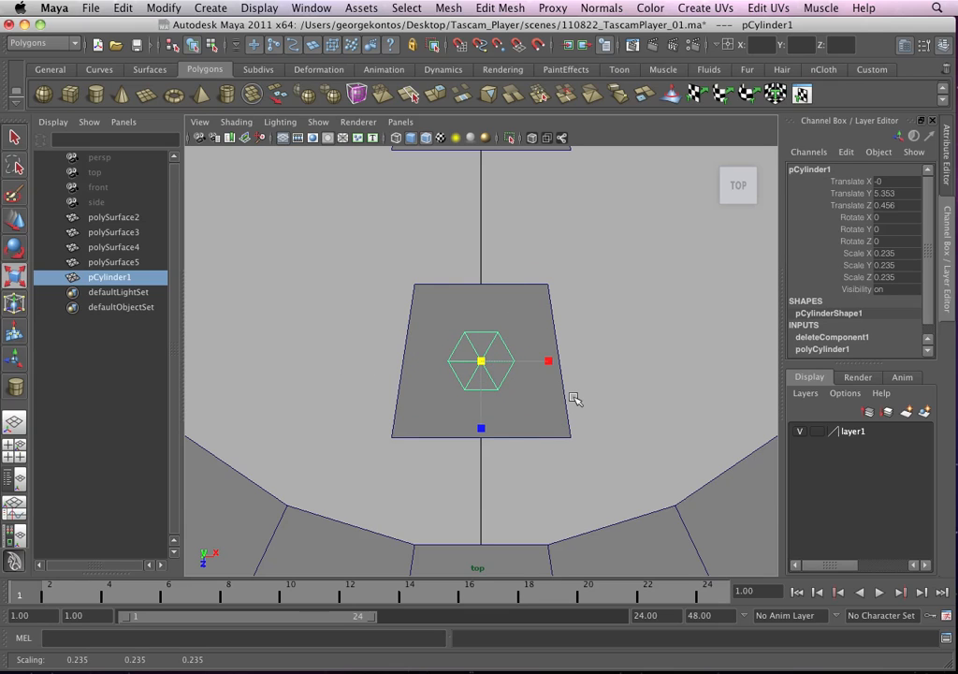
{"action": "left_click", "coordinate": [564, 295]}
{"action": "scroll", "coordinate": [631, 419], "scroll_direction": "up", "scroll_amount": 5}
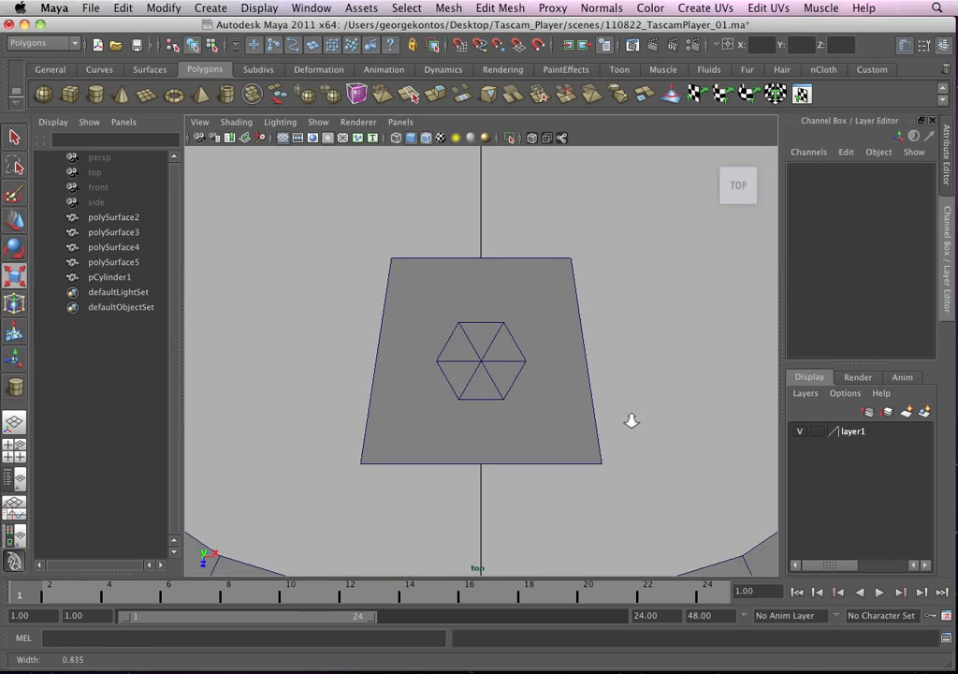
{"action": "scroll", "coordinate": [561, 393], "scroll_direction": "down", "scroll_amount": 8}
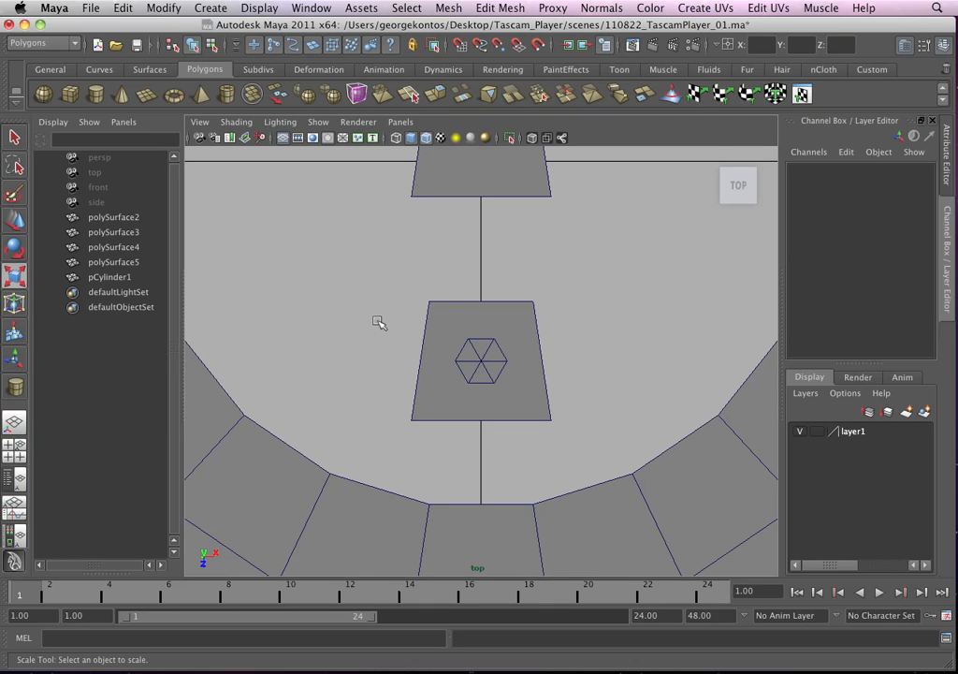
- Insert two lengthwise edge loops in the trapezoidal face, one along each side corner of the hexagon
{"action": "scroll", "coordinate": [571, 353], "scroll_direction": "up", "scroll_amount": 3}
{"action": "left_click", "coordinate": [520, 355]}
{"action": "scroll", "coordinate": [564, 362], "scroll_direction": "up", "scroll_amount": 2}
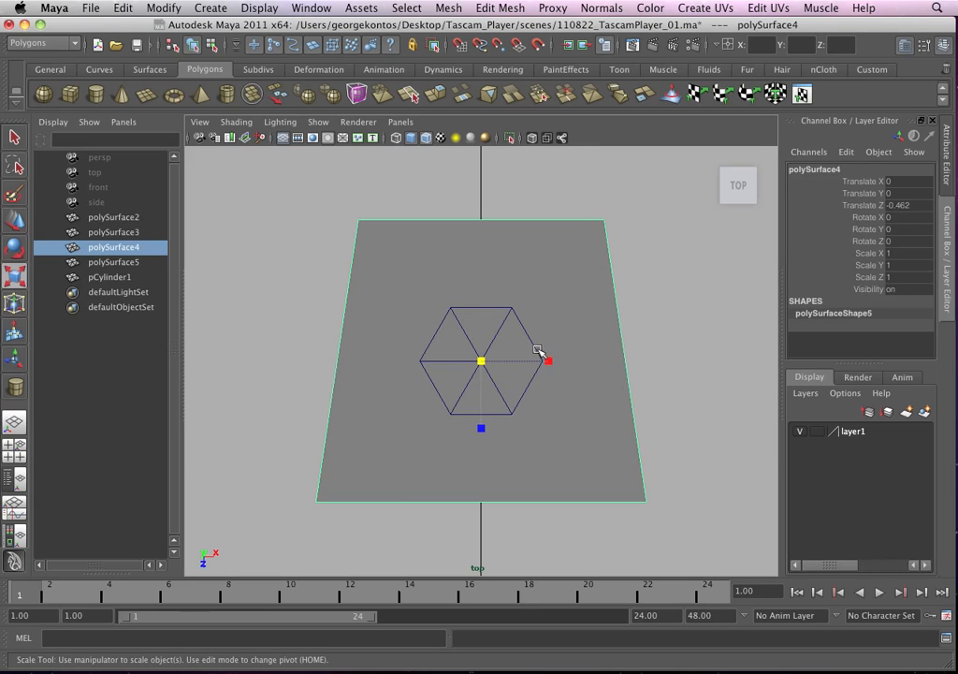
{"action": "left_click", "coordinate": [539, 350]}
{"action": "scroll", "coordinate": [546, 337], "scroll_direction": "down", "scroll_amount": 3}
{"action": "scroll", "coordinate": [610, 304], "scroll_direction": "up", "scroll_amount": 3}
{"action": "left_click", "coordinate": [605, 302]}
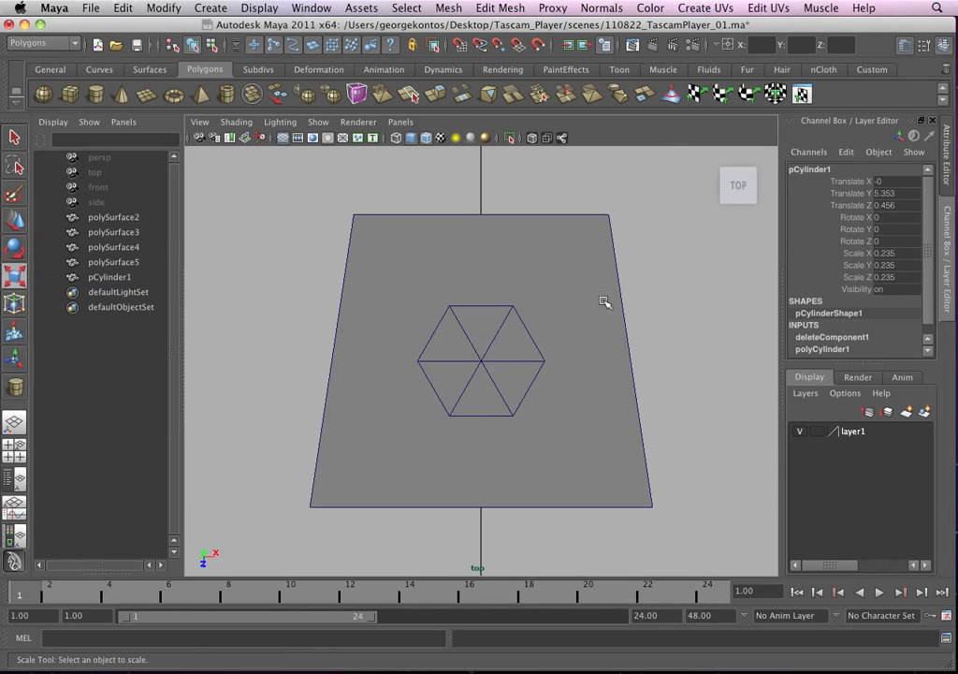
{"action": "left_click", "coordinate": [605, 302]}
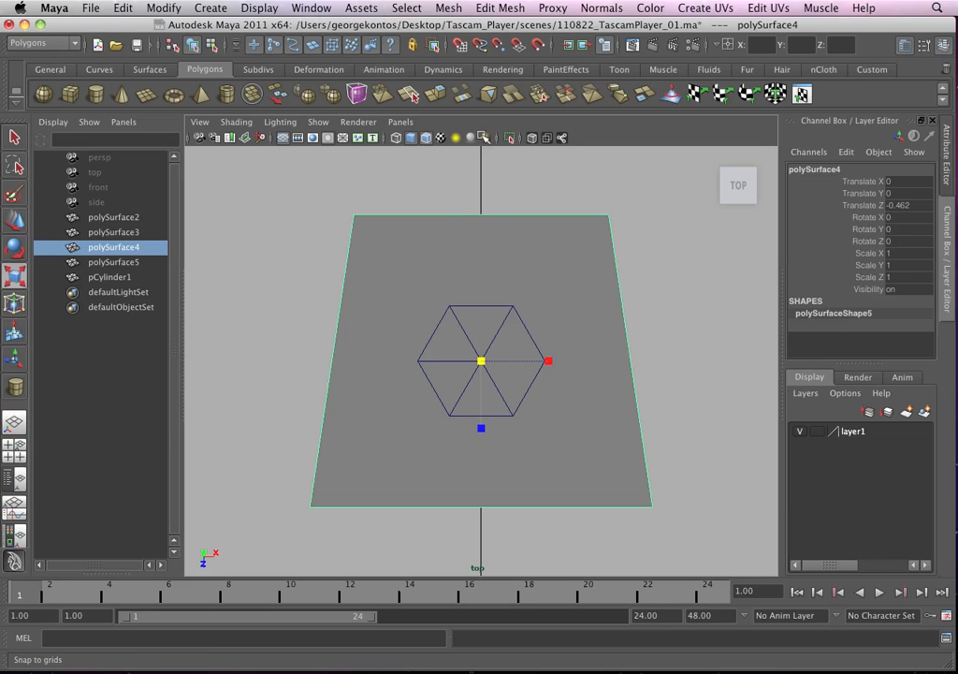
{"action": "left_click", "coordinate": [483, 9]}
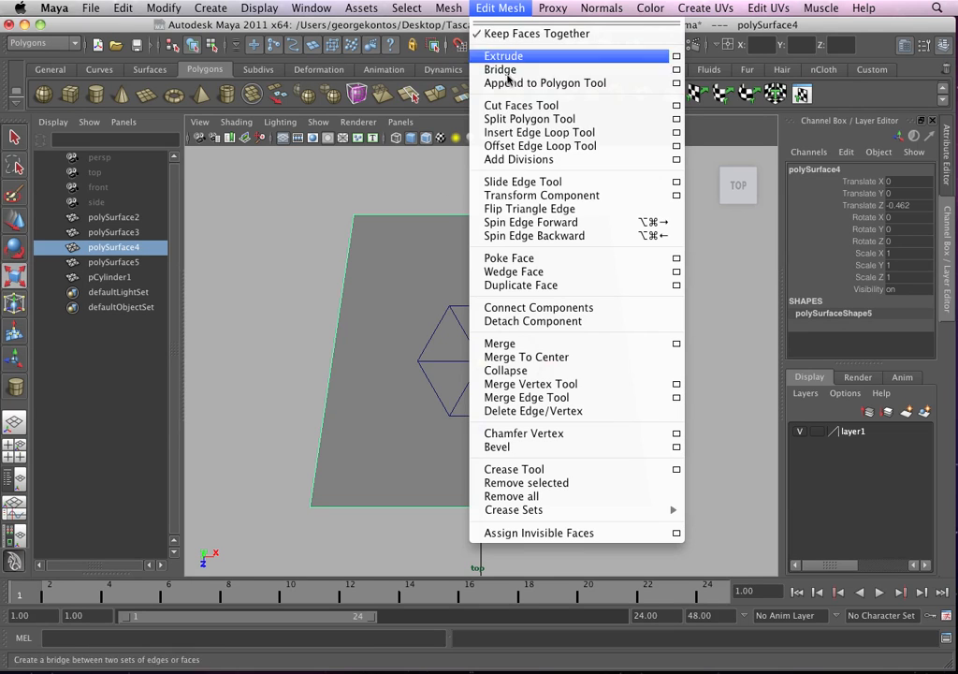
{"action": "left_click", "coordinate": [517, 132]}
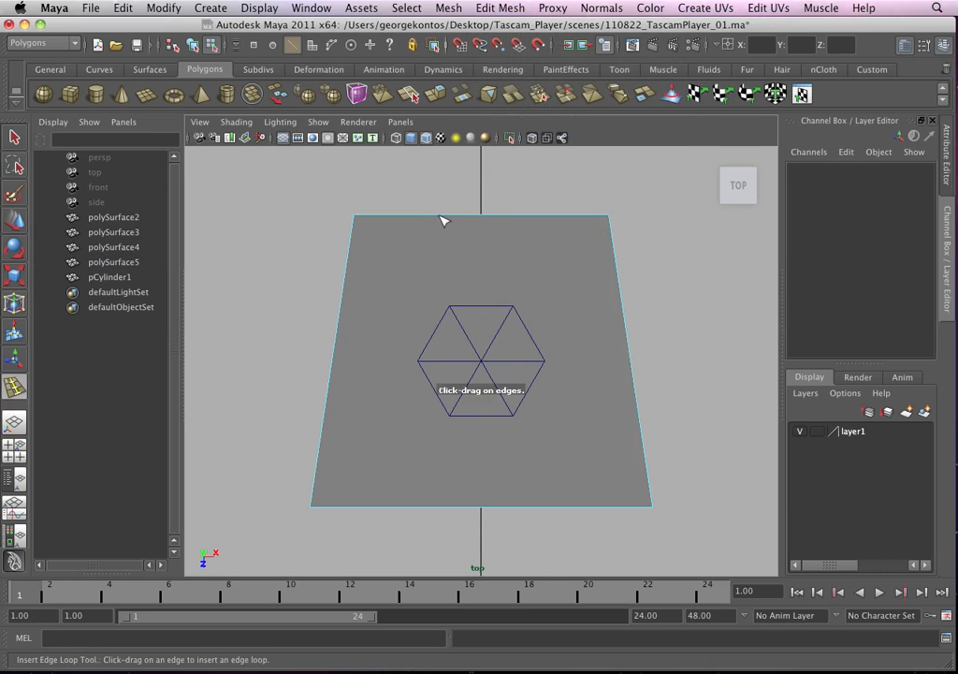
{"action": "left_click_drag", "start_coordinate": [440, 217], "coordinate": [429, 218]}
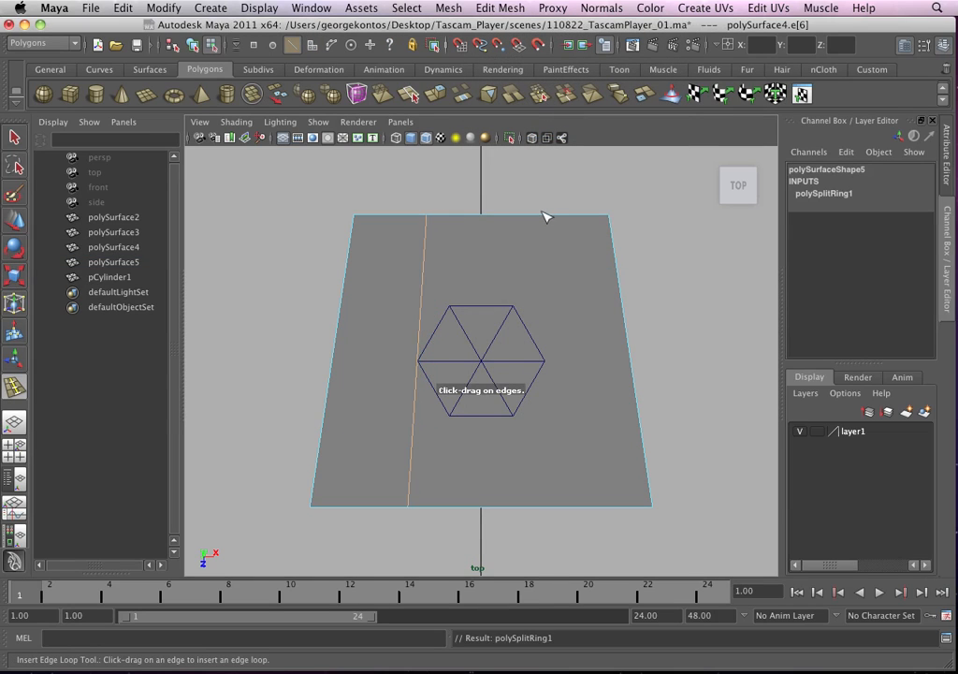
{"action": "left_click_drag", "start_coordinate": [541, 218], "coordinate": [541, 219]}
- Insert three crosswise edge loops in the trapezoidal face, along the hexagon's upper edge, lower edge and centre line
{"action": "left_click_drag", "start_coordinate": [620, 289], "coordinate": [625, 296]}
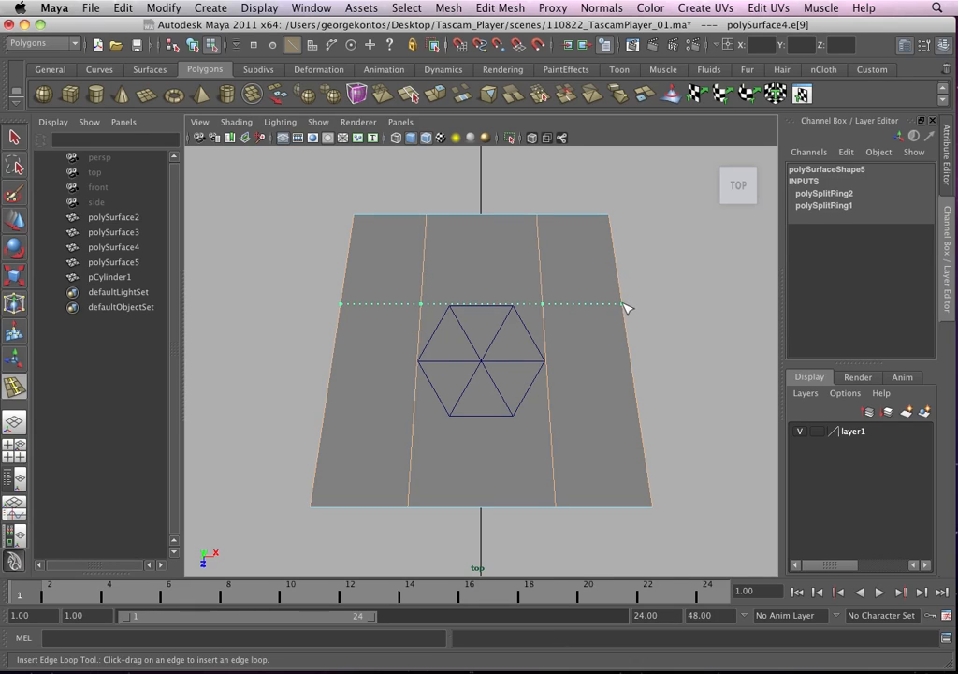
{"action": "left_click_drag", "start_coordinate": [628, 310], "coordinate": [627, 309]}
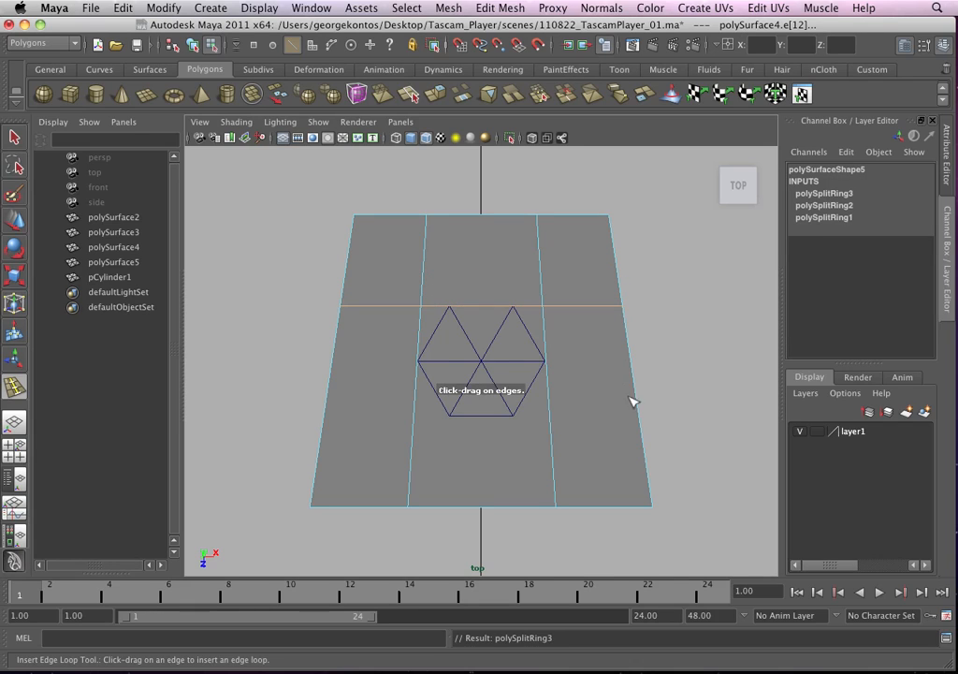
{"action": "left_click_drag", "start_coordinate": [631, 401], "coordinate": [641, 418]}
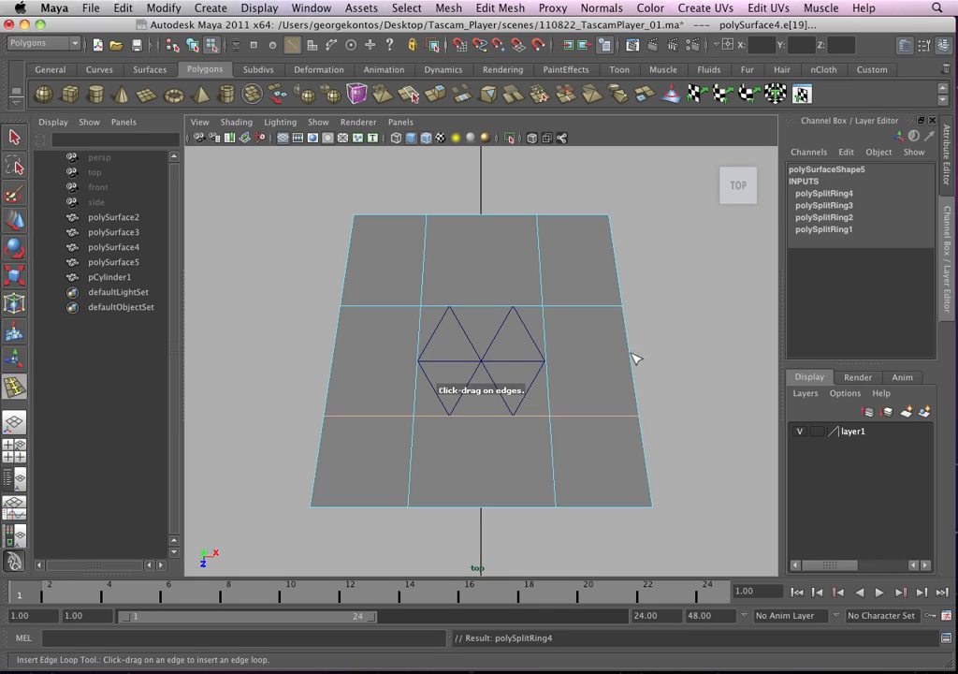
{"action": "left_click_drag", "start_coordinate": [636, 357], "coordinate": [635, 364]}
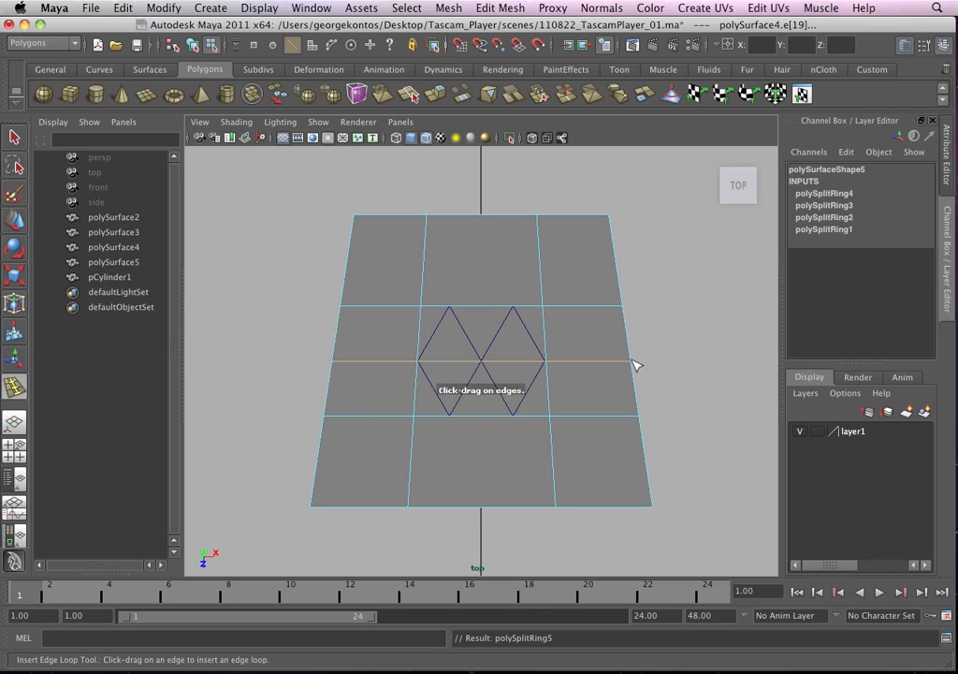
{"action": "left_click", "coordinate": [15, 137]}
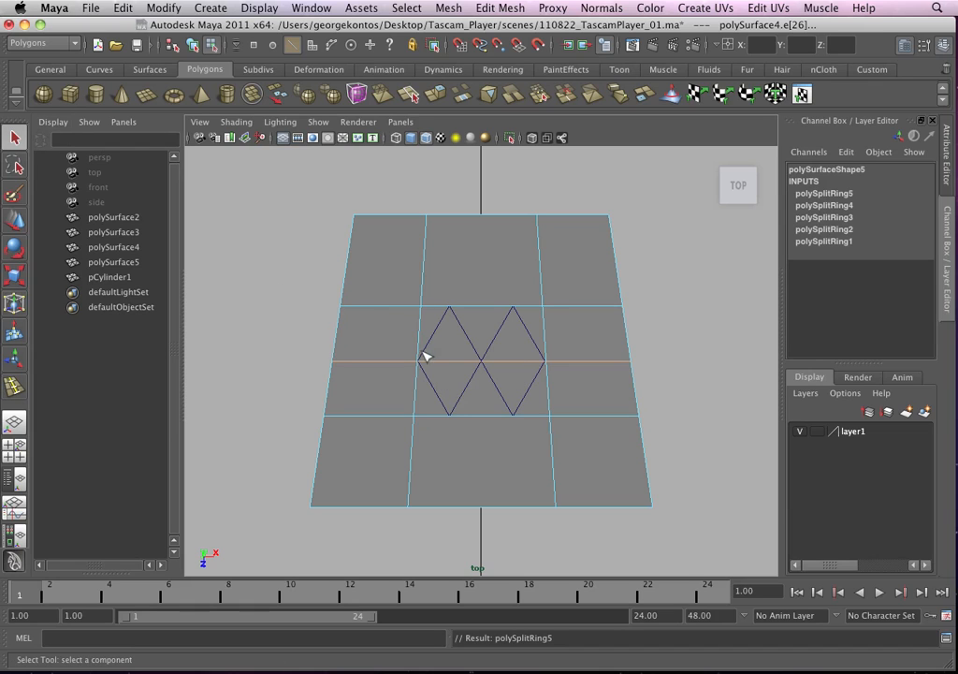
- Select the two centre faces around the hexagon and scale them up slightly beyond its outline
{"action": "scroll", "coordinate": [536, 372], "scroll_direction": "up", "scroll_amount": 3}
{"action": "right_click_drag", "start_coordinate": [537, 343], "coordinate": [549, 306]}
{"action": "left_click", "coordinate": [547, 314]}
{"action": "left_click", "coordinate": [541, 398], "text": "shift"}
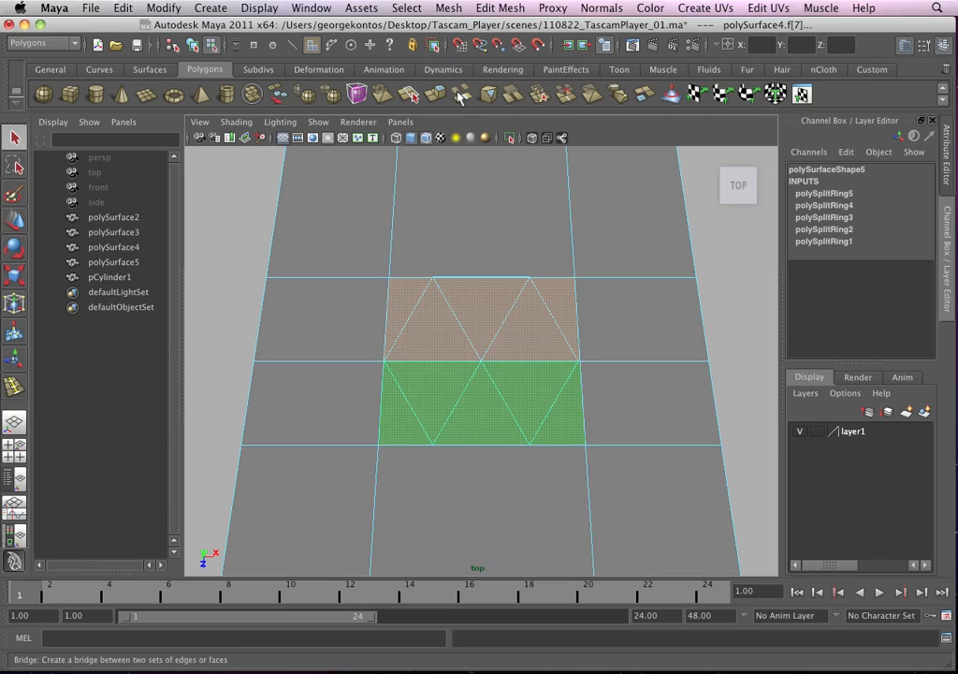
{"action": "key", "text": "r"}
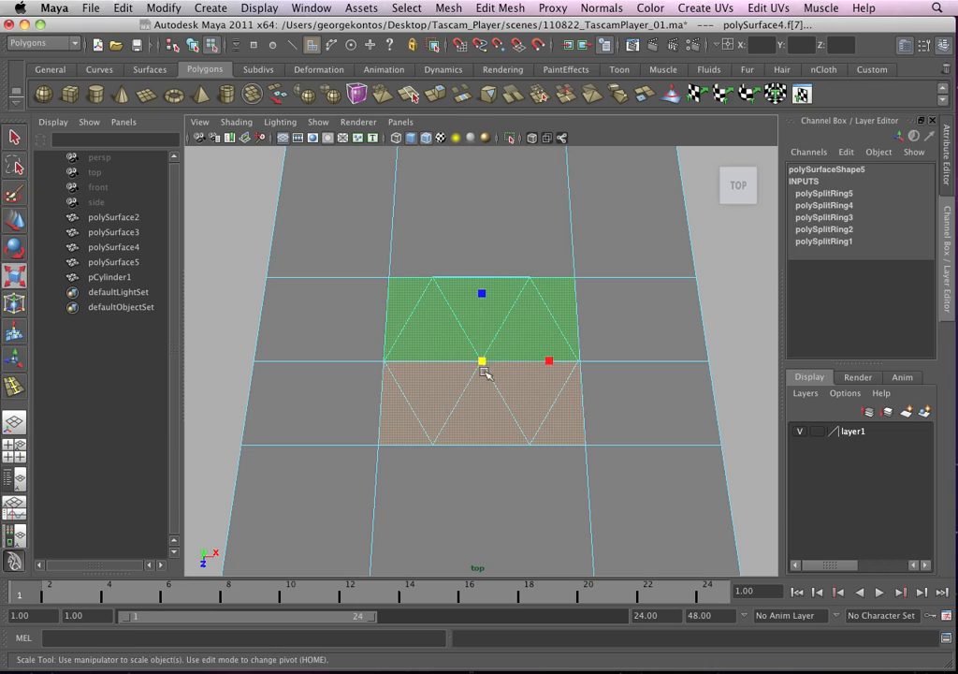
{"action": "left_click_drag", "start_coordinate": [483, 363], "coordinate": [496, 354]}
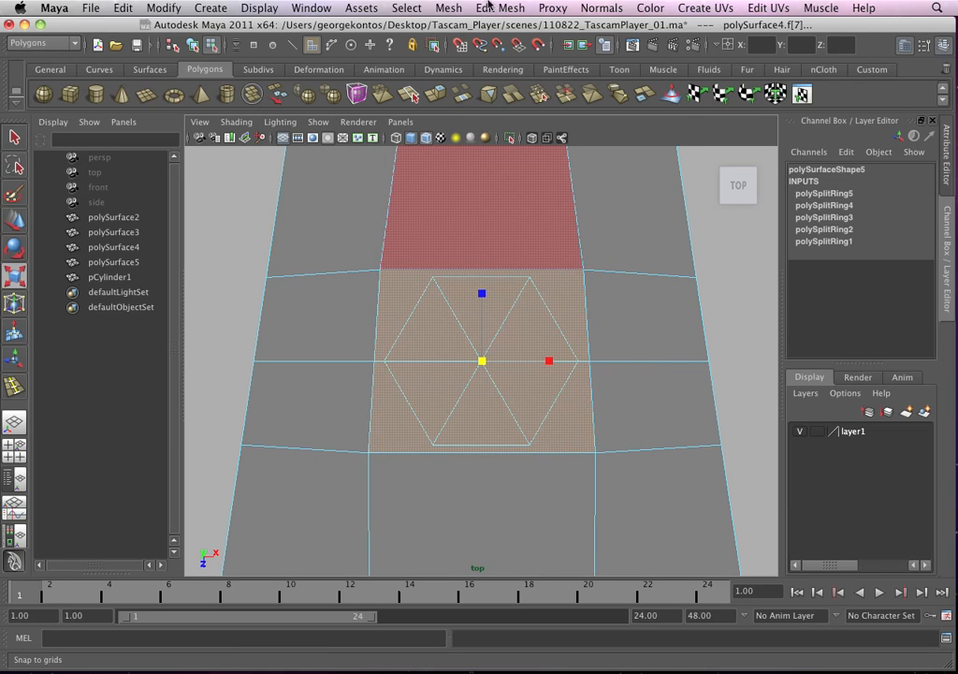
- Extrude the two centre faces and scale the extrusion inward to about 0.867, forming a narrow border around the hexagon
{"action": "left_click", "coordinate": [500, 8]}
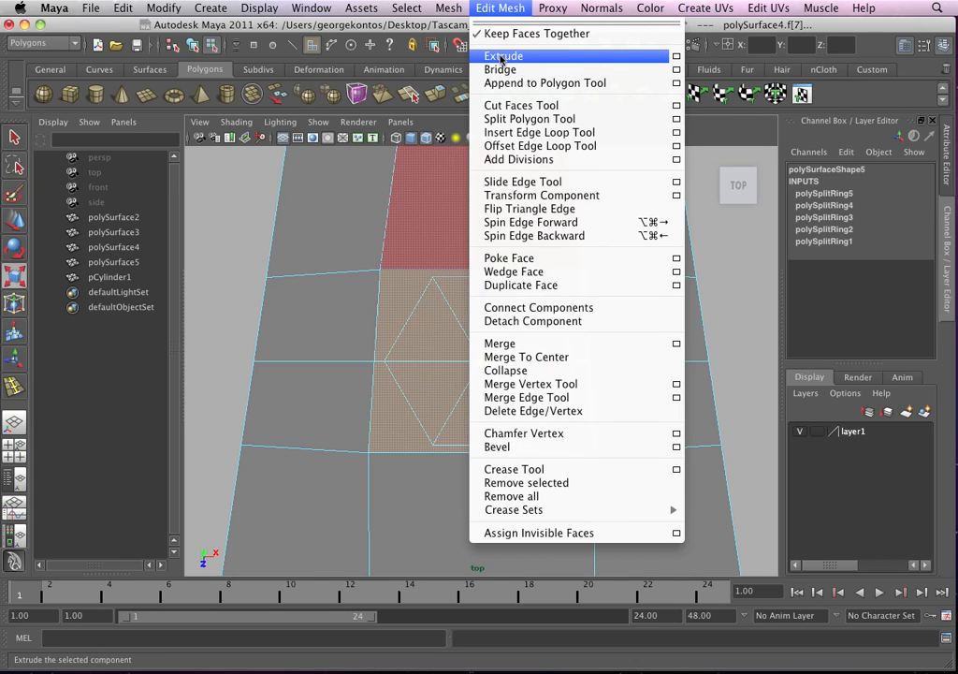
{"action": "left_click", "coordinate": [501, 58]}
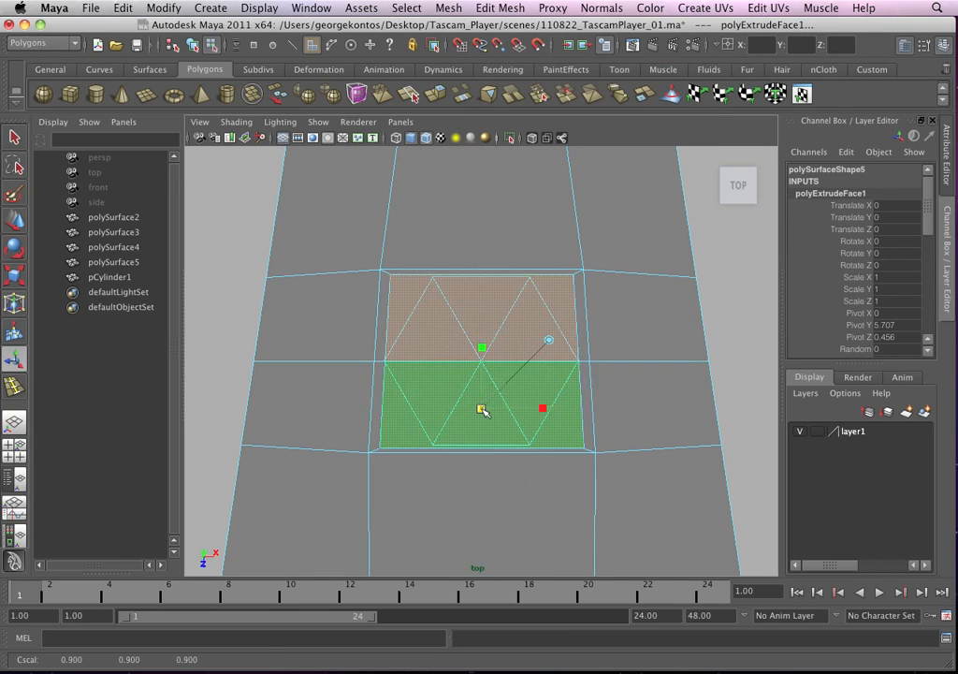
{"action": "left_click_drag", "start_coordinate": [484, 405], "coordinate": [491, 395]}
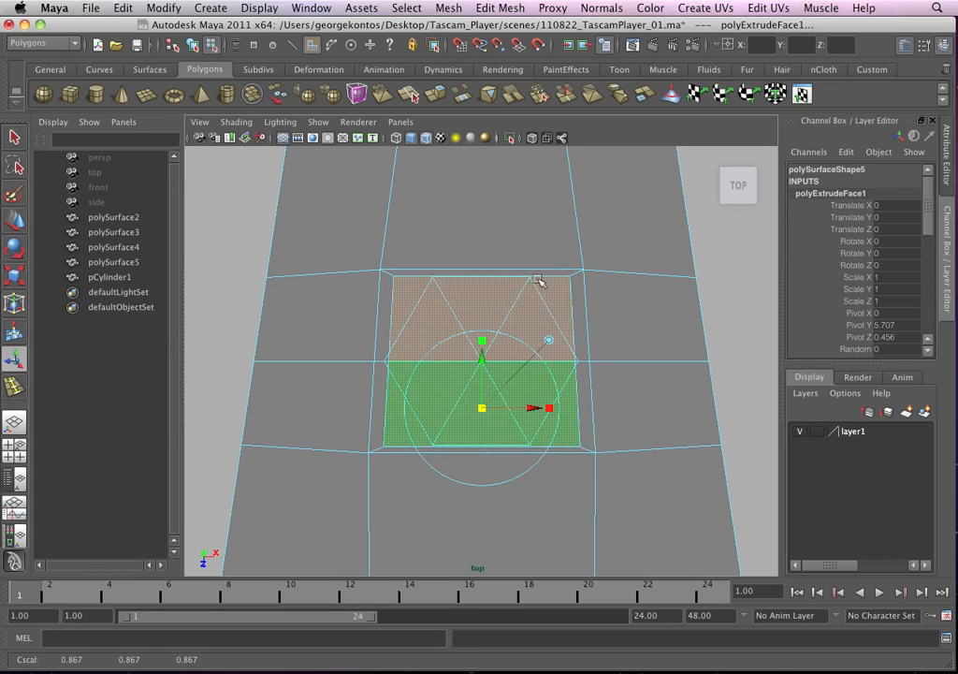
{"action": "left_click", "coordinate": [520, 353]}
{"action": "scroll", "coordinate": [575, 409], "scroll_direction": "up", "scroll_amount": 2}
{"action": "middle_click_drag", "start_coordinate": [575, 408], "coordinate": [558, 385], "text": "alt"}
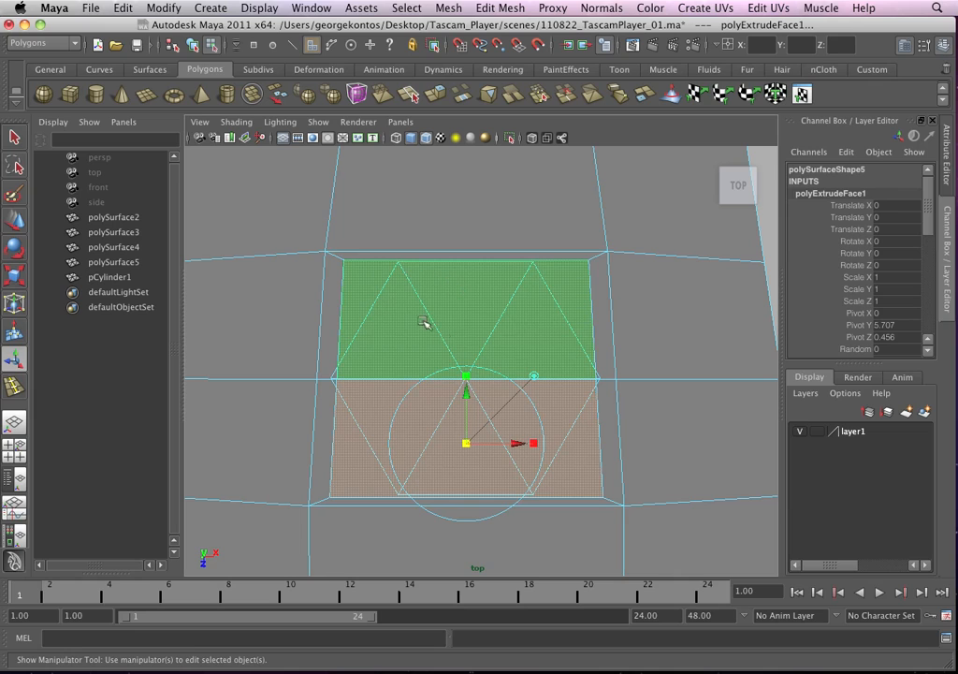
- Delete the two inset faces and snap the opening's two upper corner vertices onto the hexagon's upper corners
{"action": "key", "text": "Delete"}
{"action": "scroll", "coordinate": [424, 304], "scroll_direction": "up", "scroll_amount": 4}
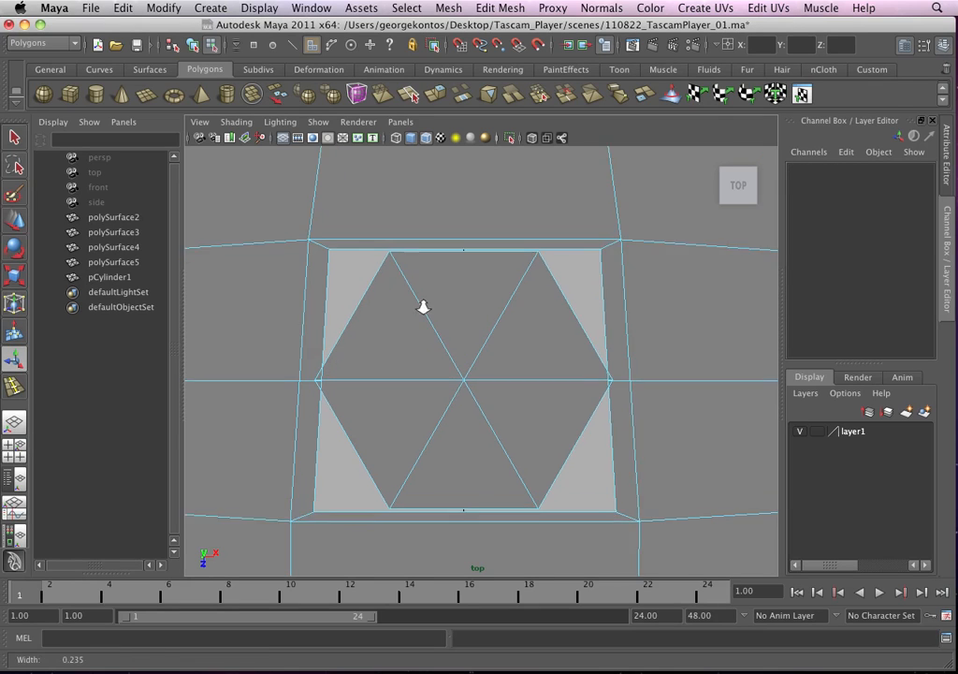
{"action": "right_click_drag", "start_coordinate": [381, 272], "coordinate": [336, 272]}
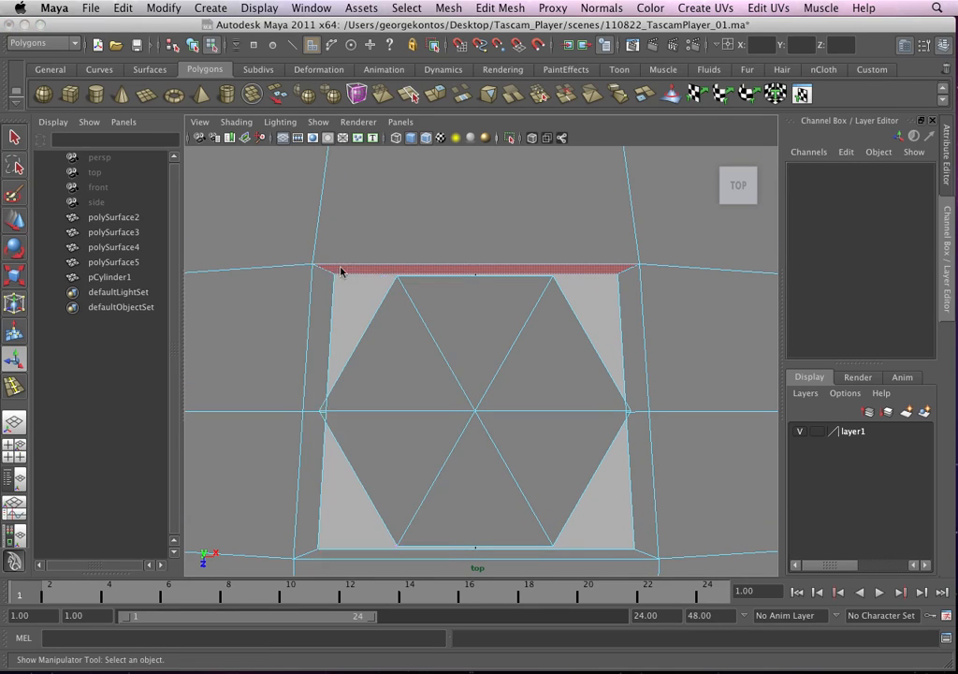
{"action": "left_click", "coordinate": [335, 277]}
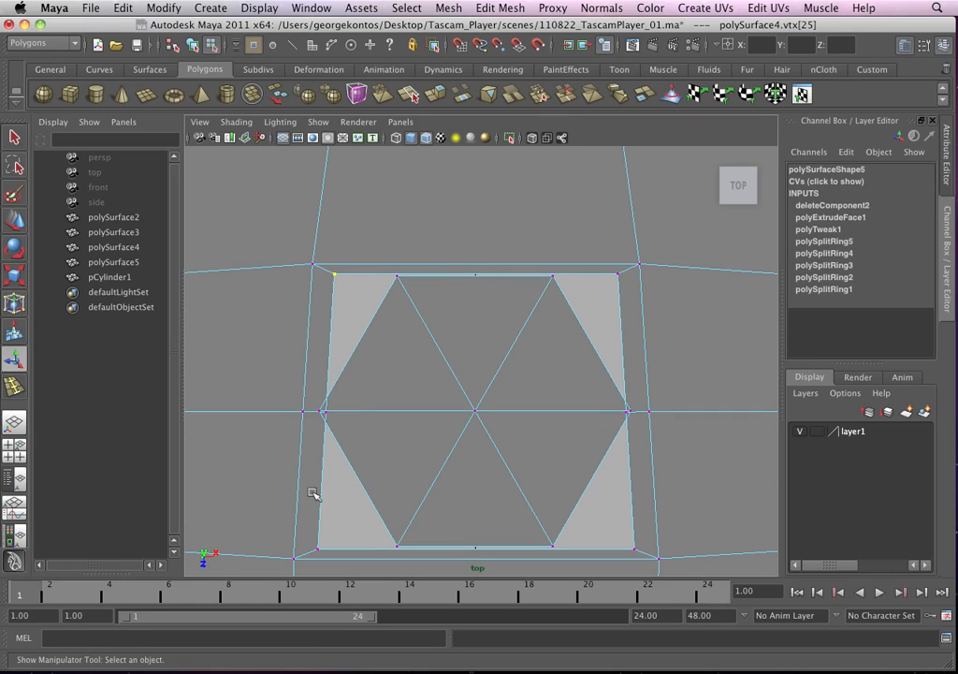
{"action": "left_click", "coordinate": [498, 44]}
{"action": "key", "text": "w"}
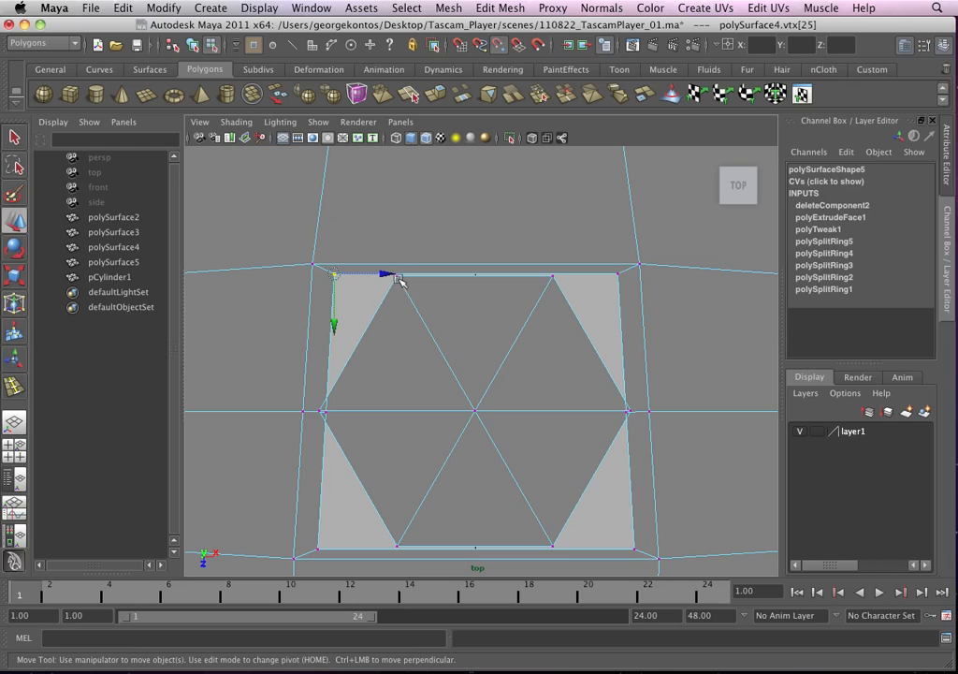
{"action": "left_click_drag", "start_coordinate": [334, 273], "coordinate": [393, 279]}
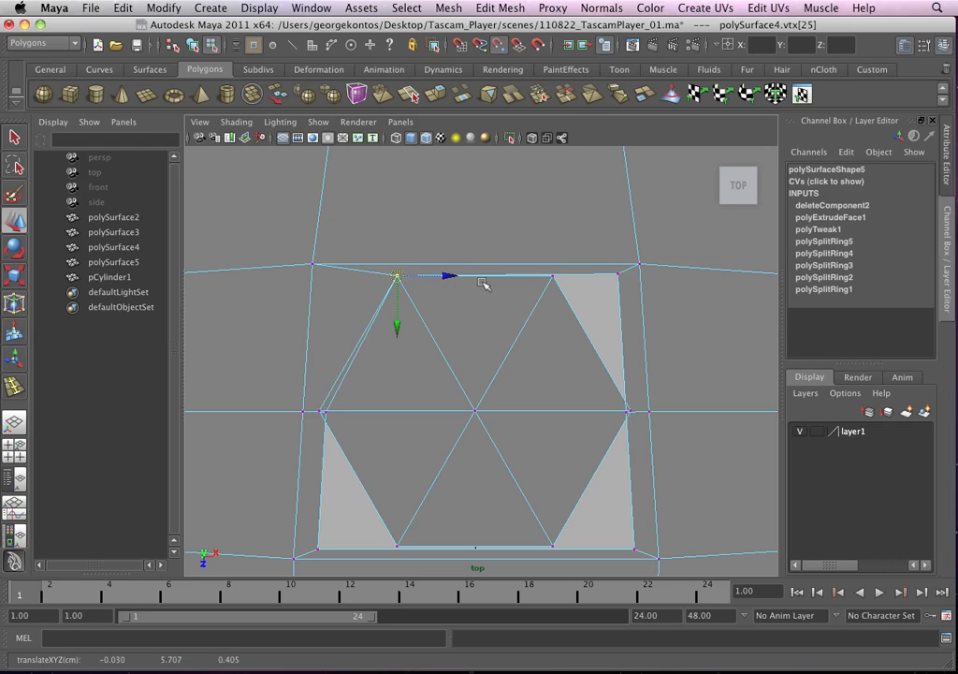
{"action": "left_click", "coordinate": [617, 274]}
{"action": "mouse_move", "coordinate": [584, 278]}
{"action": "middle_mouse_down"}
{"action": "mouse_move", "coordinate": [554, 274]}
{"action": "mouse_move", "coordinate": [568, 288]}
{"action": "middle_mouse_up"}
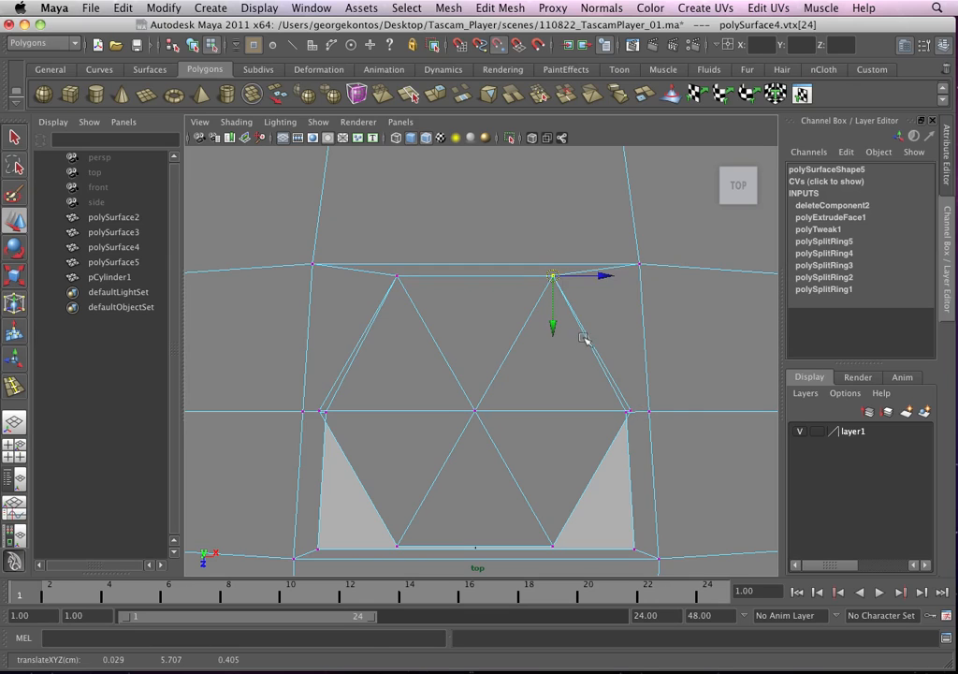
- Snap the opening's two middle side vertices onto the hexagon's left and right corners
{"action": "scroll", "coordinate": [588, 342], "scroll_direction": "up", "scroll_amount": 10}
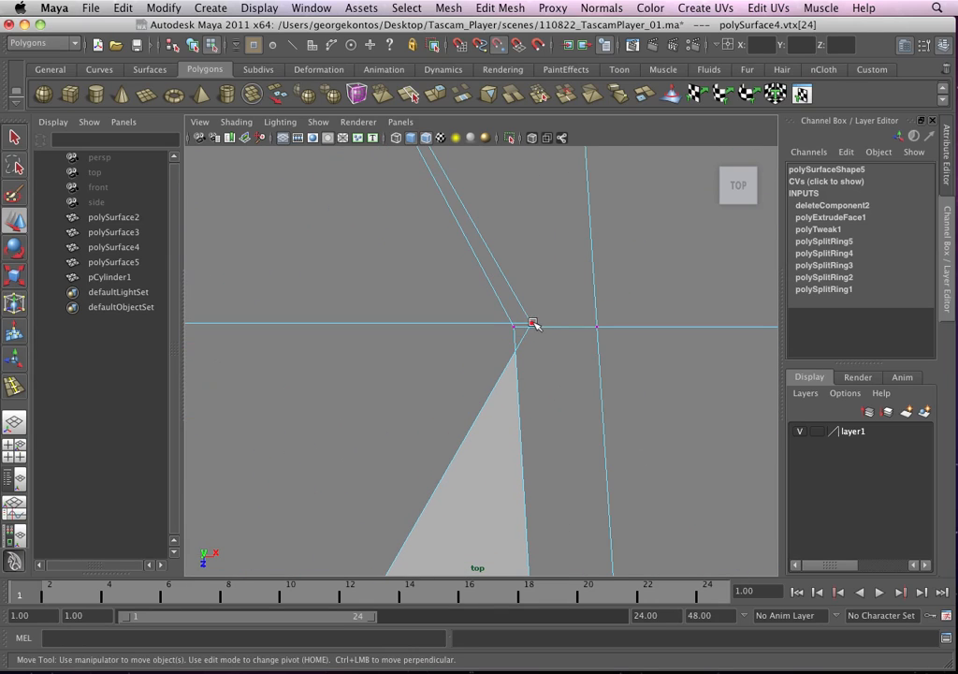
{"action": "left_click", "coordinate": [516, 331]}
{"action": "middle_click_drag", "start_coordinate": [546, 325], "coordinate": [547, 429]}
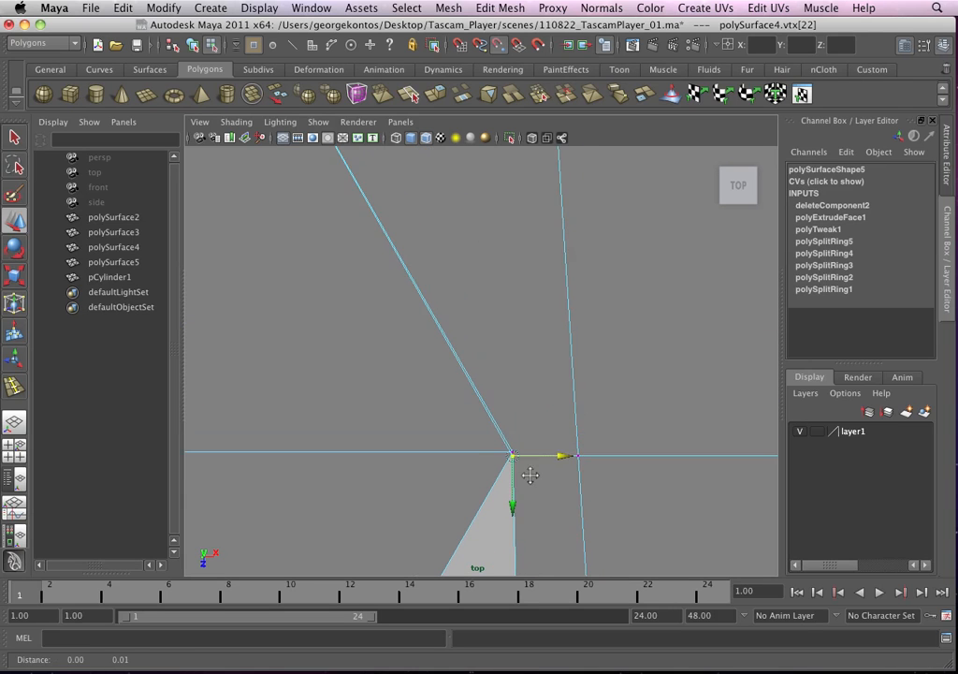
{"action": "scroll", "coordinate": [529, 406], "scroll_direction": "down", "scroll_amount": 8}
{"action": "right_click_drag", "start_coordinate": [455, 404], "coordinate": [477, 415], "text": "alt"}
{"action": "middle_click_drag", "start_coordinate": [476, 415], "coordinate": [510, 407], "text": "alt"}
{"action": "scroll", "coordinate": [509, 408], "scroll_direction": "up", "scroll_amount": 5}
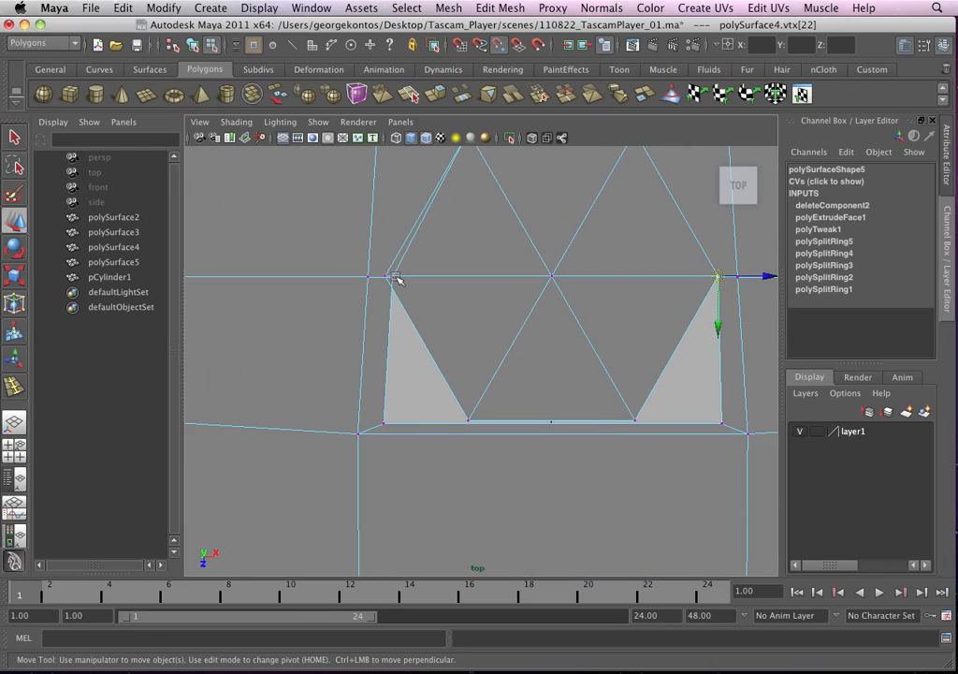
{"action": "left_click", "coordinate": [391, 277]}
{"action": "left_click_drag", "start_coordinate": [393, 279], "coordinate": [394, 285]}
- Snap the opening's two lower corner vertices onto the hexagon's lower corners
{"action": "left_click", "coordinate": [385, 418]}
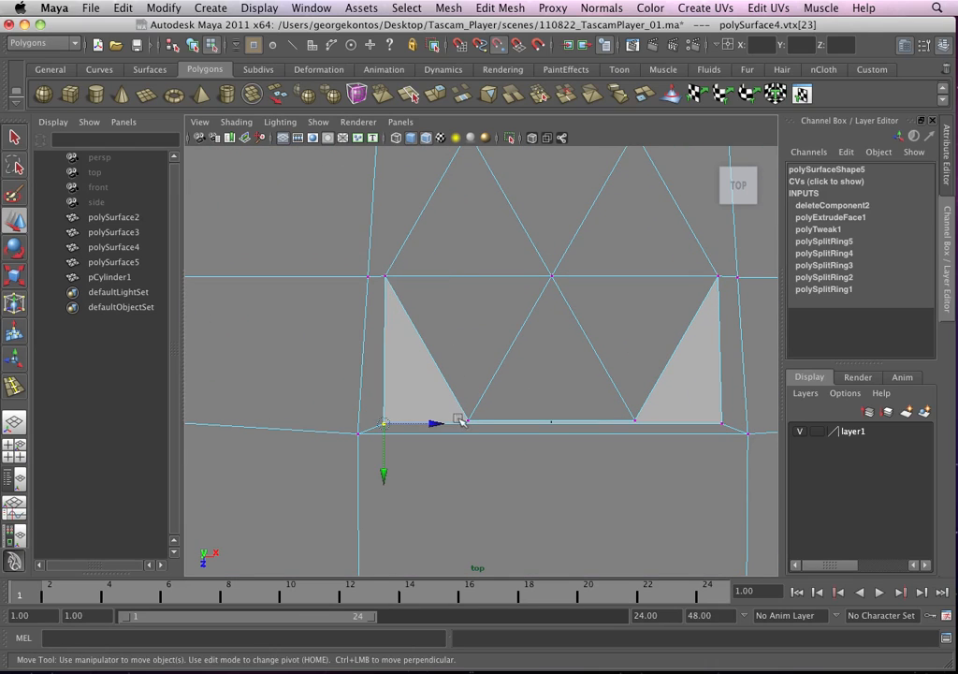
{"action": "left_click_drag", "start_coordinate": [424, 420], "coordinate": [468, 420]}
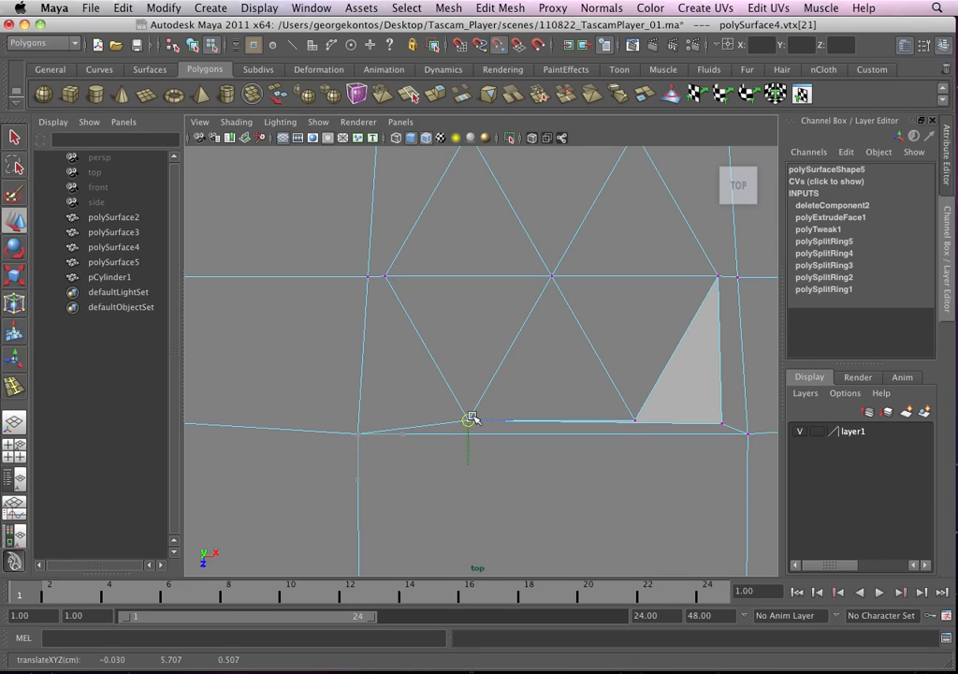
{"action": "left_click", "coordinate": [720, 423]}
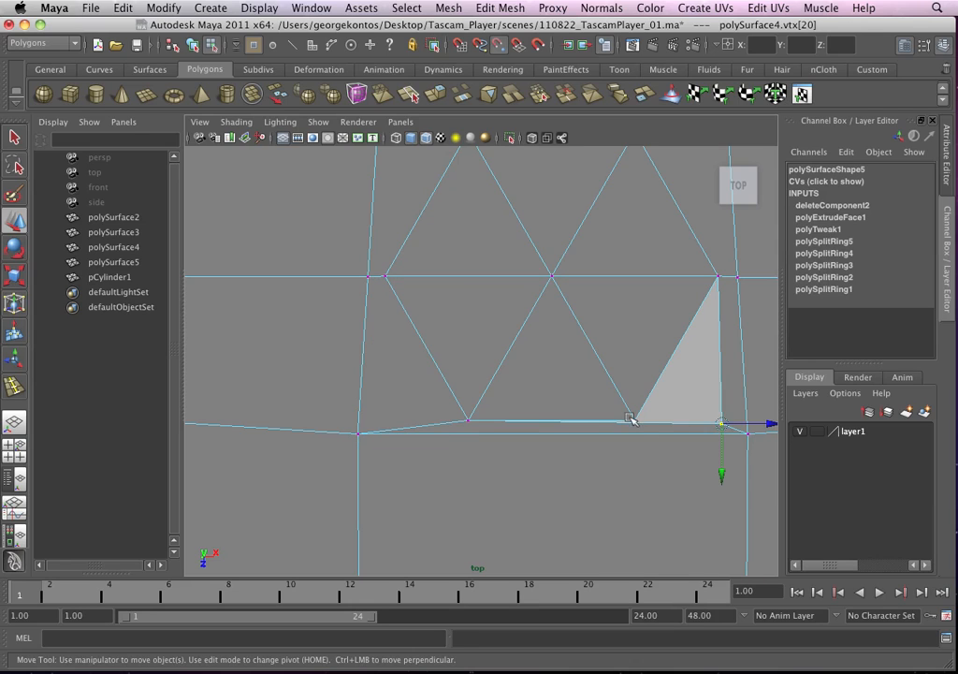
{"action": "middle_click_drag", "start_coordinate": [635, 415], "coordinate": [635, 417]}
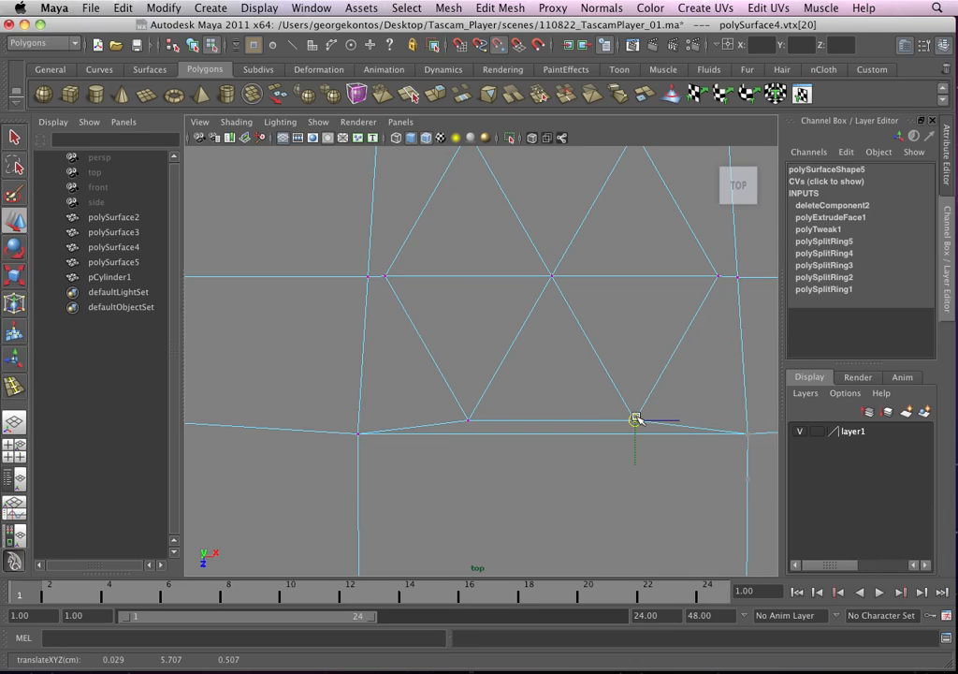
{"action": "right_click_drag", "start_coordinate": [635, 418], "coordinate": [635, 367], "text": "alt"}
{"action": "scroll", "coordinate": [603, 366], "scroll_direction": "down", "scroll_amount": 5}
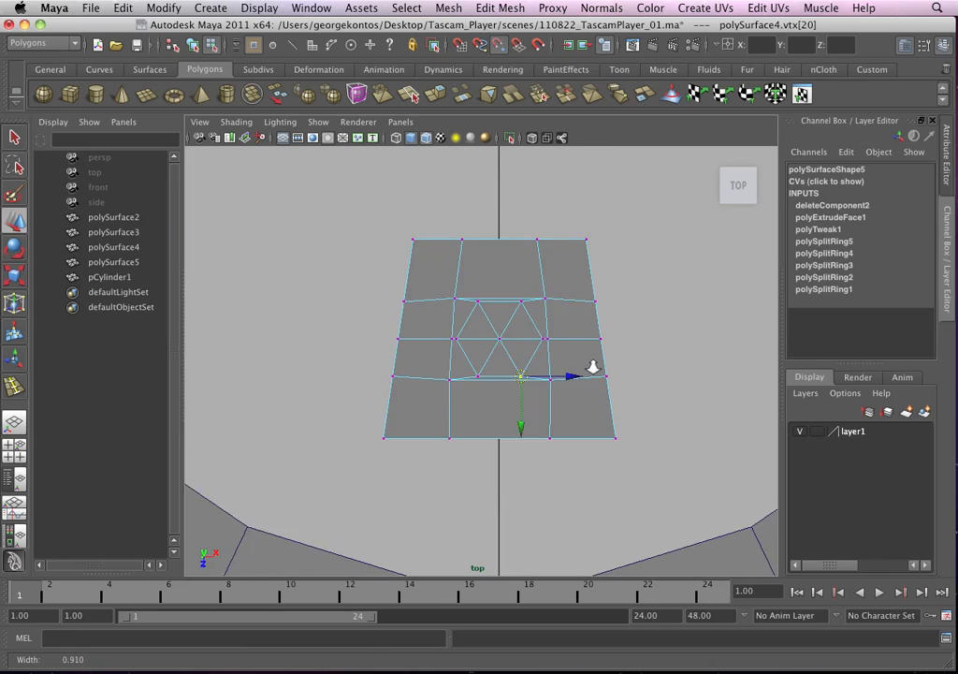
{"action": "right_click_drag", "start_coordinate": [486, 343], "coordinate": [600, 400], "text": "alt"}
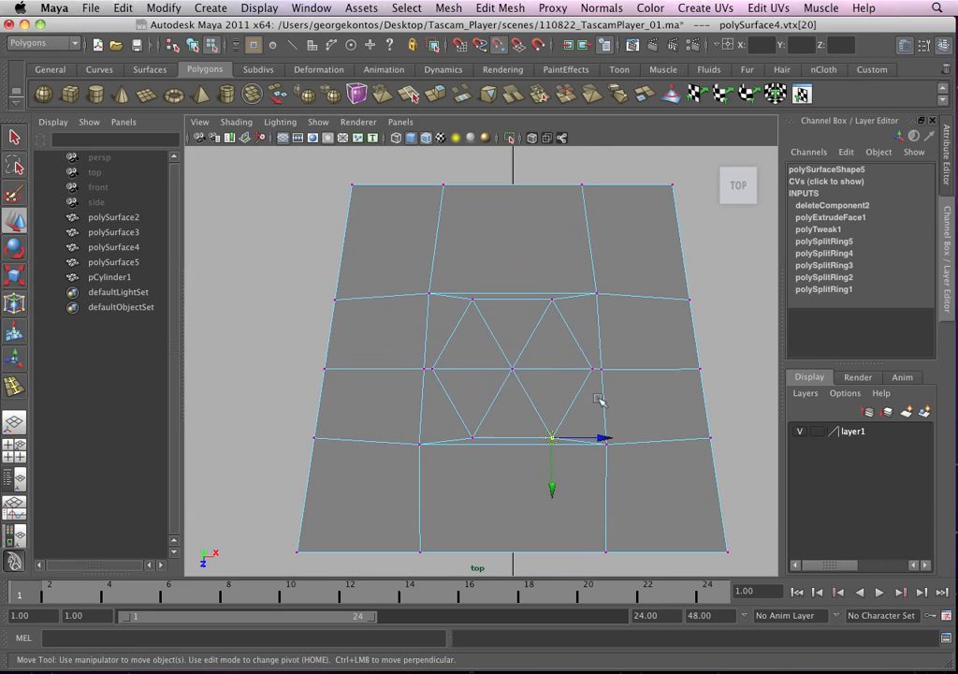
- Add the hexagonal cap pCylinder1 to a new display layer and hide it
{"action": "right_click_drag", "start_coordinate": [543, 344], "coordinate": [582, 330]}
{"action": "left_click", "coordinate": [556, 342]}
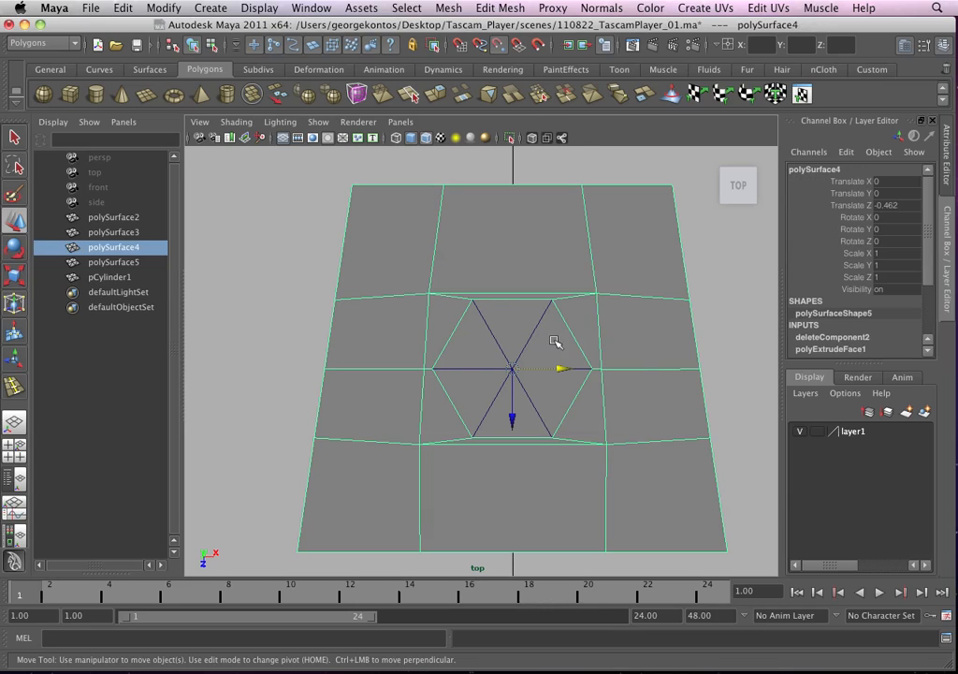
{"action": "scroll", "coordinate": [543, 364], "scroll_direction": "down", "scroll_amount": 3}
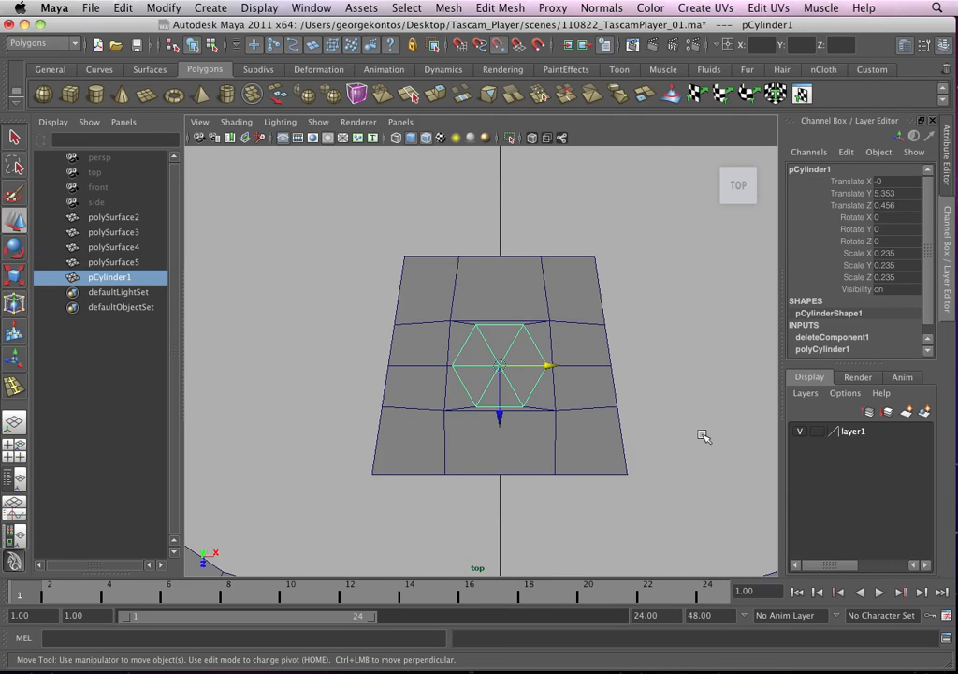
{"action": "scroll", "coordinate": [407, 337], "scroll_direction": "up", "scroll_amount": 5}
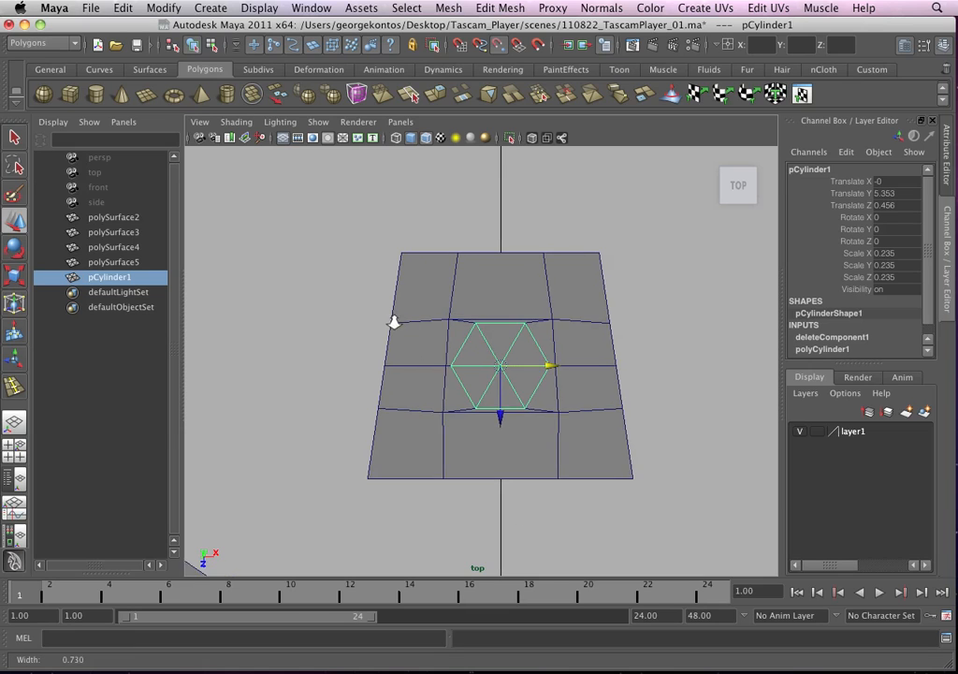
{"action": "middle_click_drag", "start_coordinate": [516, 361], "coordinate": [505, 366], "text": "alt"}
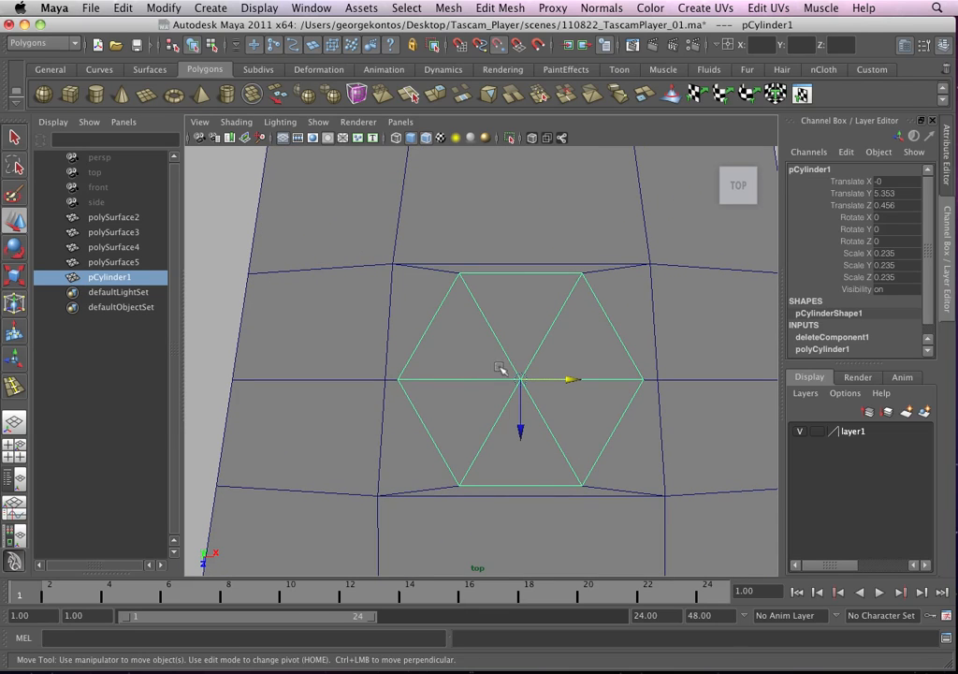
{"action": "left_click", "coordinate": [925, 412]}
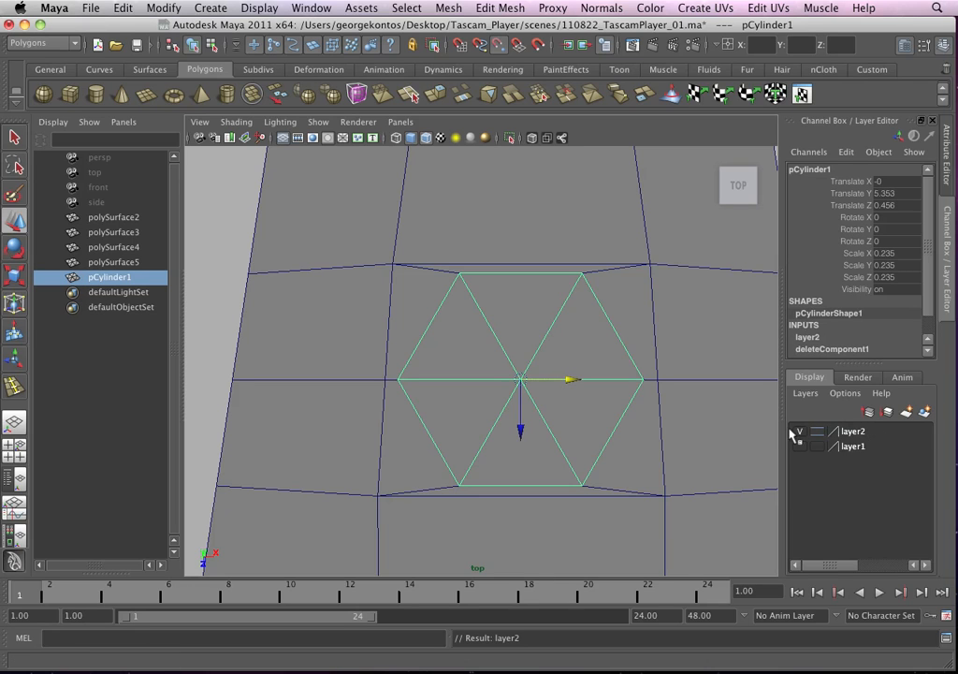
{"action": "scroll", "coordinate": [576, 347], "scroll_direction": "down", "scroll_amount": 5}
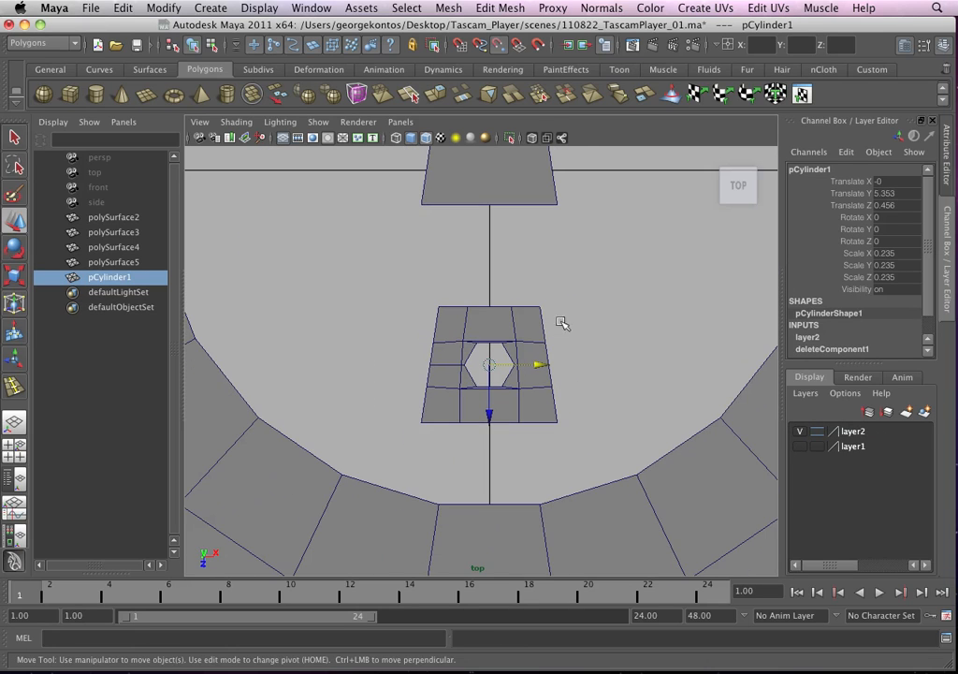
{"action": "scroll", "coordinate": [556, 319], "scroll_direction": "up", "scroll_amount": 5}
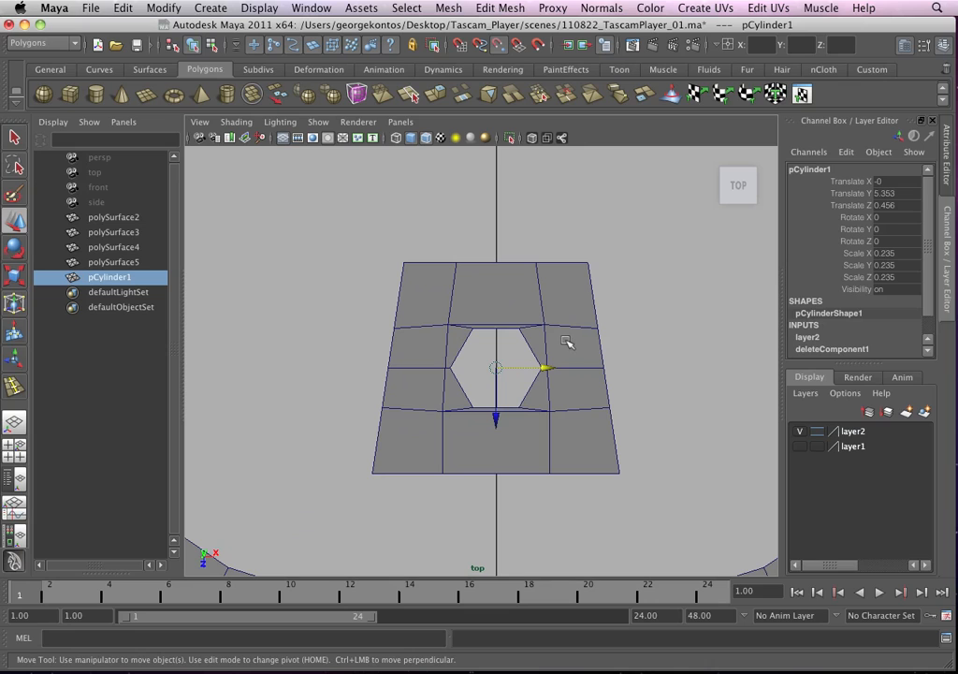
- Preview the trapezoidal mesh with its hexagonal hole smoothed and return it to the unsmoothed display
{"action": "key", "text": "3"}
{"action": "left_click", "coordinate": [530, 317]}
{"action": "key", "text": "3"}
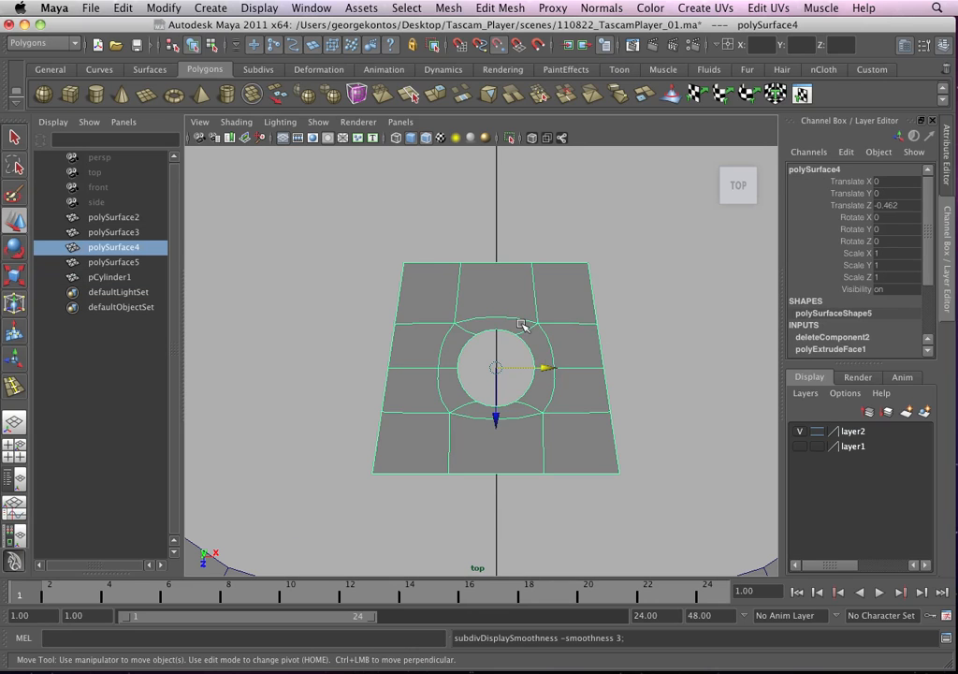
{"action": "scroll", "coordinate": [535, 331], "scroll_direction": "up", "scroll_amount": 3}
{"action": "key", "text": "1"}
{"action": "scroll", "coordinate": [525, 329], "scroll_direction": "up", "scroll_amount": 2}
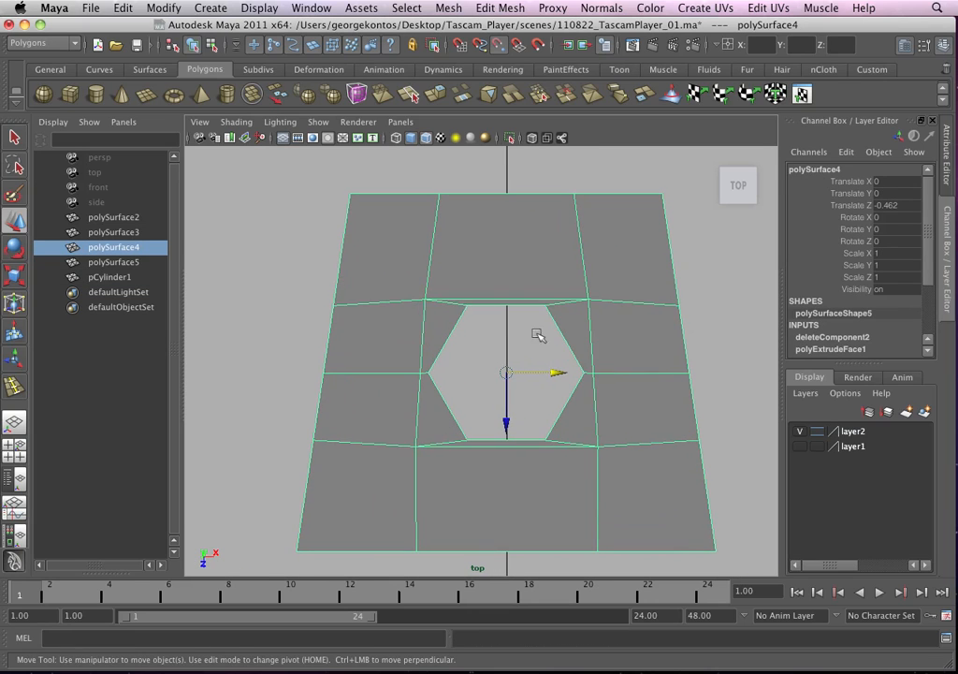
- With point snapping off, raise the two upper outer vertices of the hole's border slightly and scale them closer together
{"action": "right_click_drag", "start_coordinate": [434, 318], "coordinate": [365, 320]}
{"action": "left_click", "coordinate": [424, 300]}
{"action": "left_click", "coordinate": [588, 299], "text": "shift"}
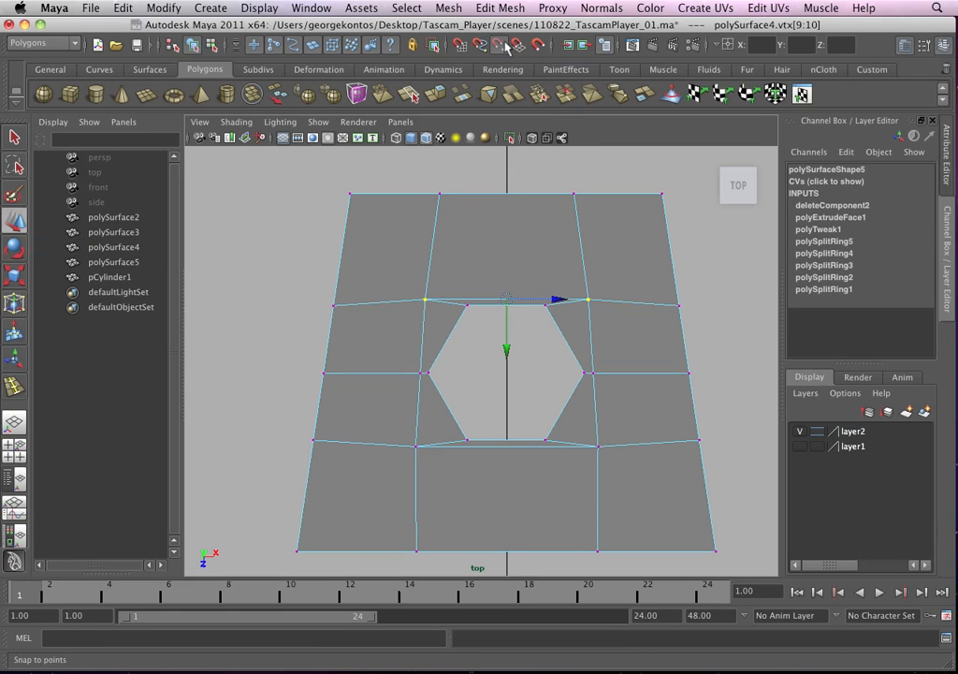
{"action": "mouse_move", "coordinate": [509, 315]}
{"action": "left_mouse_down"}
{"action": "mouse_move", "coordinate": [511, 298]}
{"action": "mouse_move", "coordinate": [488, 298]}
{"action": "mouse_move", "coordinate": [506, 282]}
{"action": "mouse_move", "coordinate": [507, 294]}
{"action": "left_mouse_up"}
{"action": "key", "text": "r"}
{"action": "key", "text": "w"}
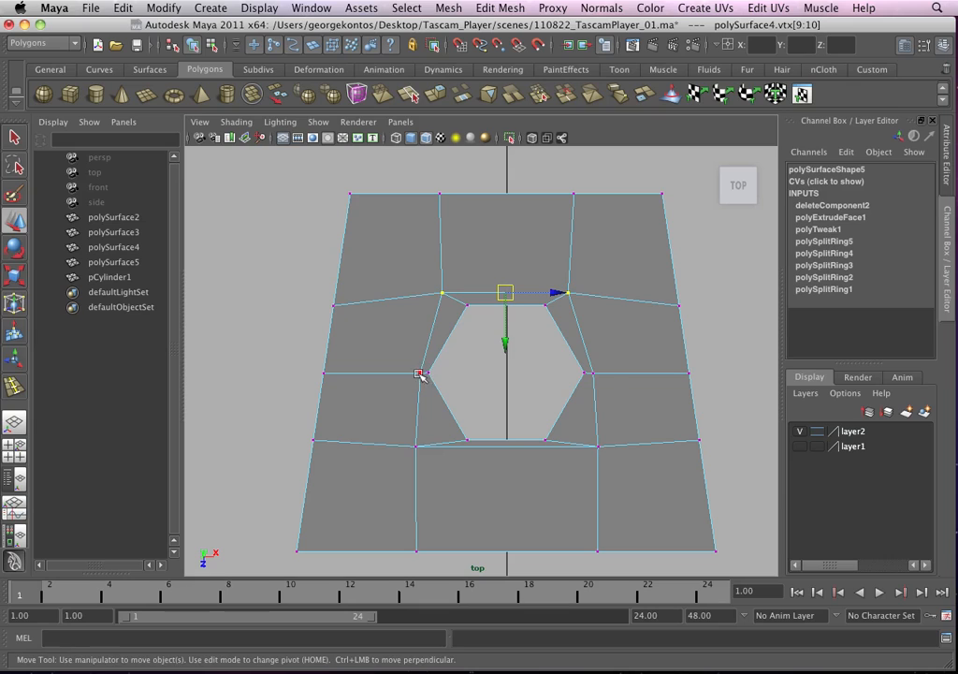
- Scale the border's two middle side vertices slightly outward from the hexagonal hole
{"action": "left_click", "coordinate": [422, 373]}
{"action": "left_click", "coordinate": [593, 373], "text": "shift"}
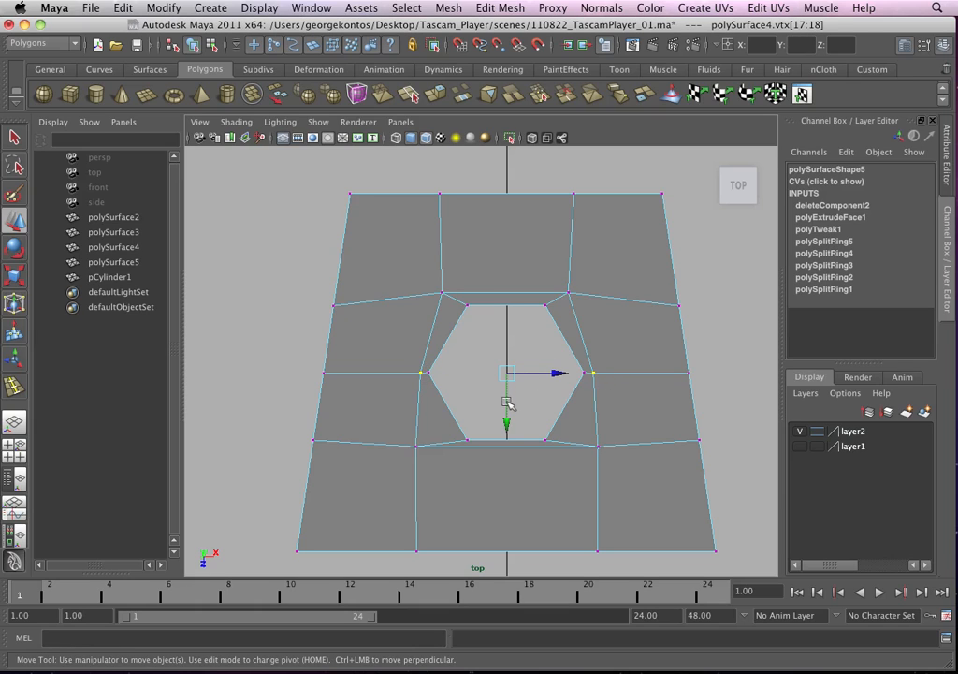
{"action": "left_click_drag", "start_coordinate": [509, 400], "coordinate": [509, 403]}
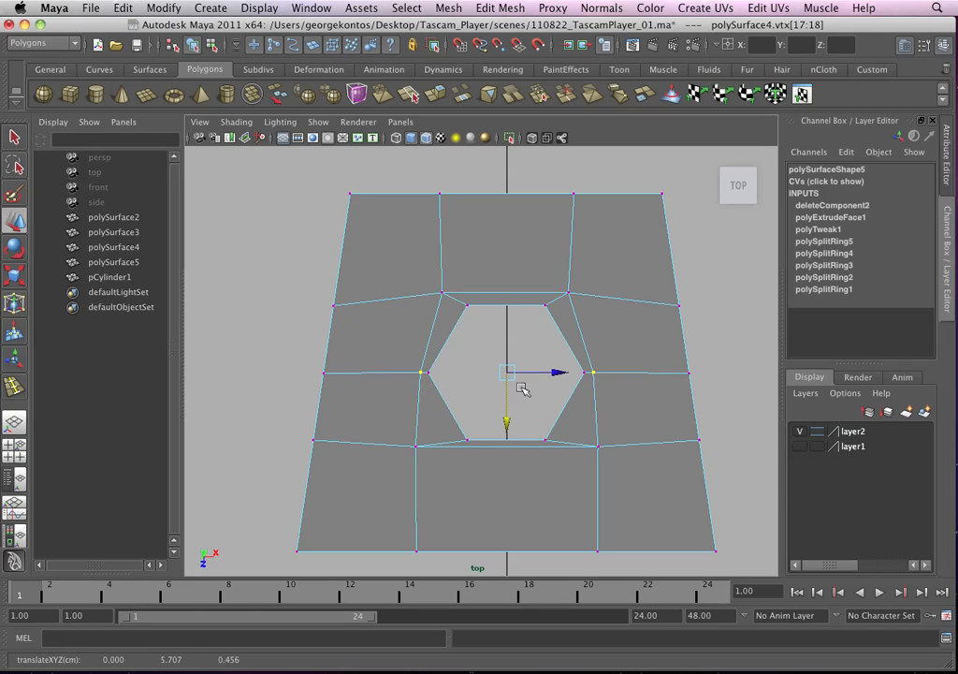
{"action": "key", "text": "r"}
{"action": "left_click_drag", "start_coordinate": [573, 373], "coordinate": [578, 374]}
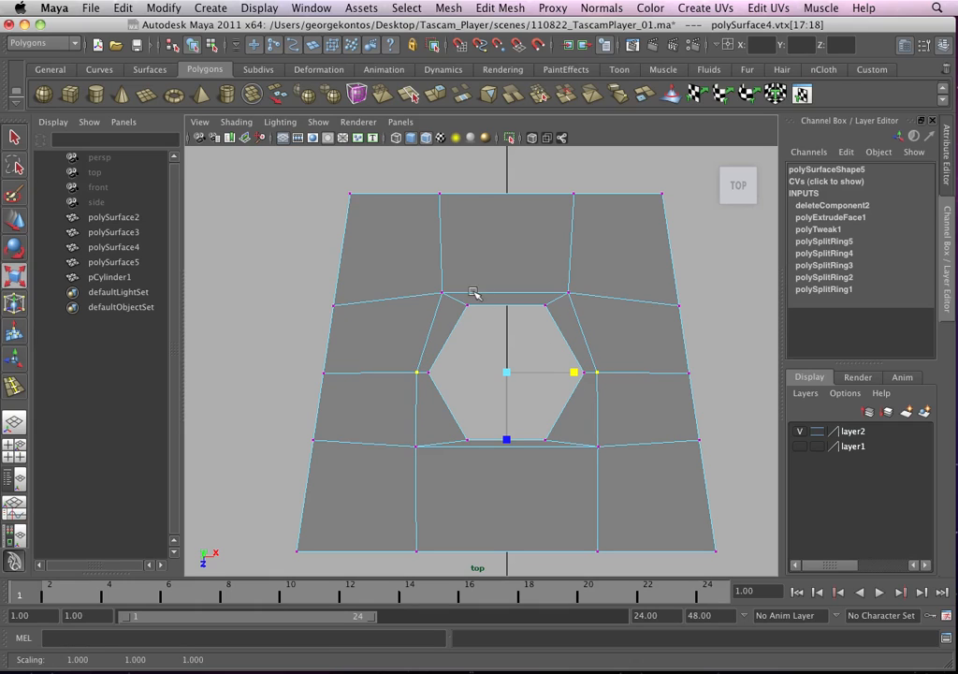
- Move the border's two upper outer vertices slightly down toward the hexagonal hole
{"action": "left_click", "coordinate": [443, 293]}
{"action": "left_click", "coordinate": [572, 294], "text": "shift"}
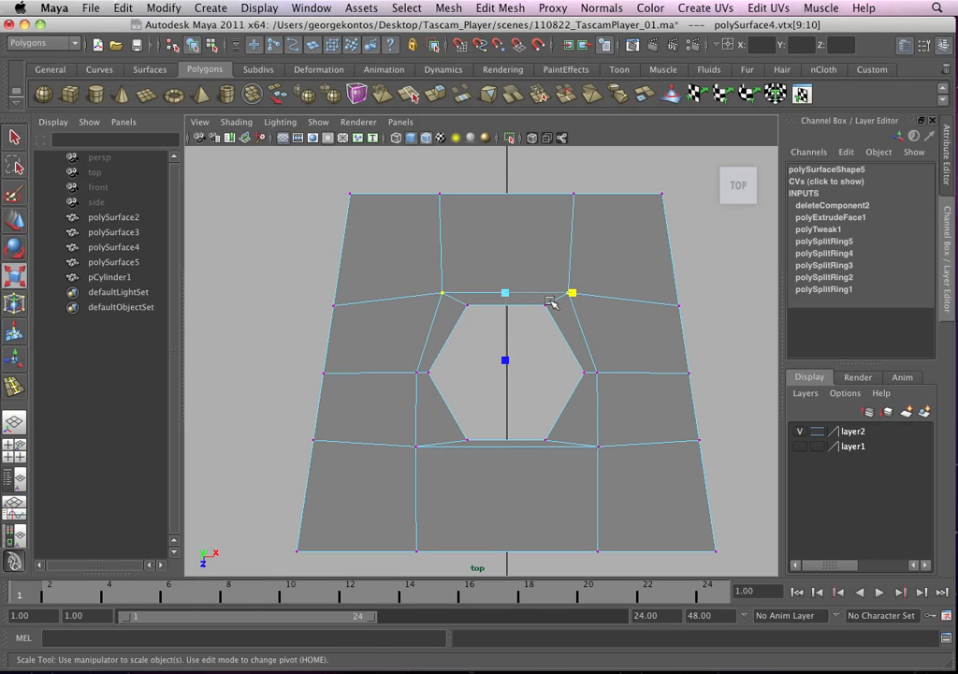
{"action": "key", "text": "w"}
{"action": "left_click_drag", "start_coordinate": [507, 295], "coordinate": [516, 301]}
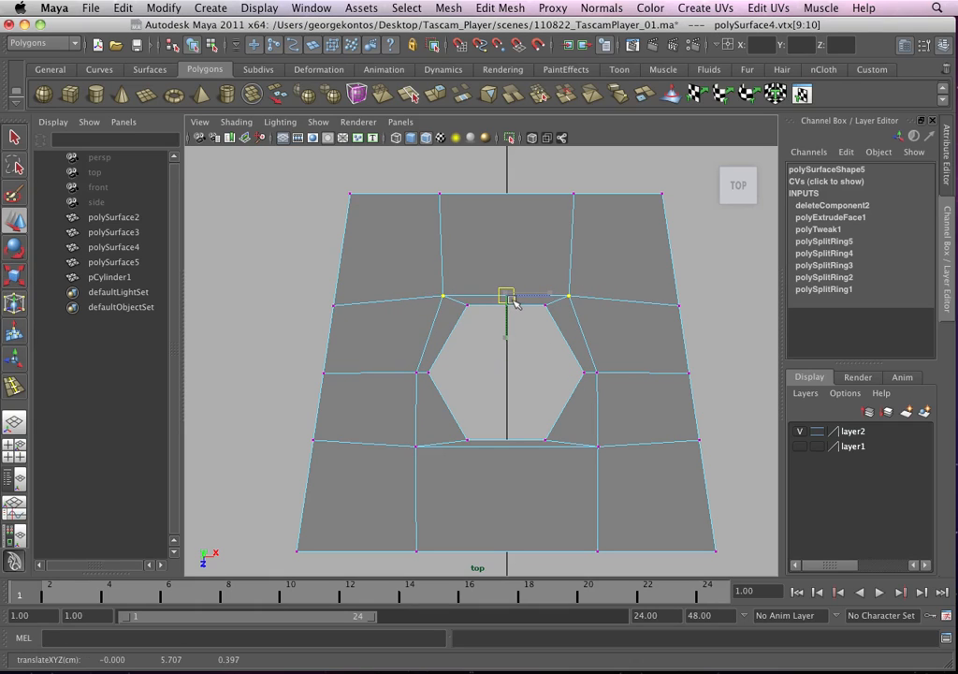
- Move the border's two lower outer vertices inward, just outside the hexagonal hole's lower corners
{"action": "left_click", "coordinate": [573, 452]}
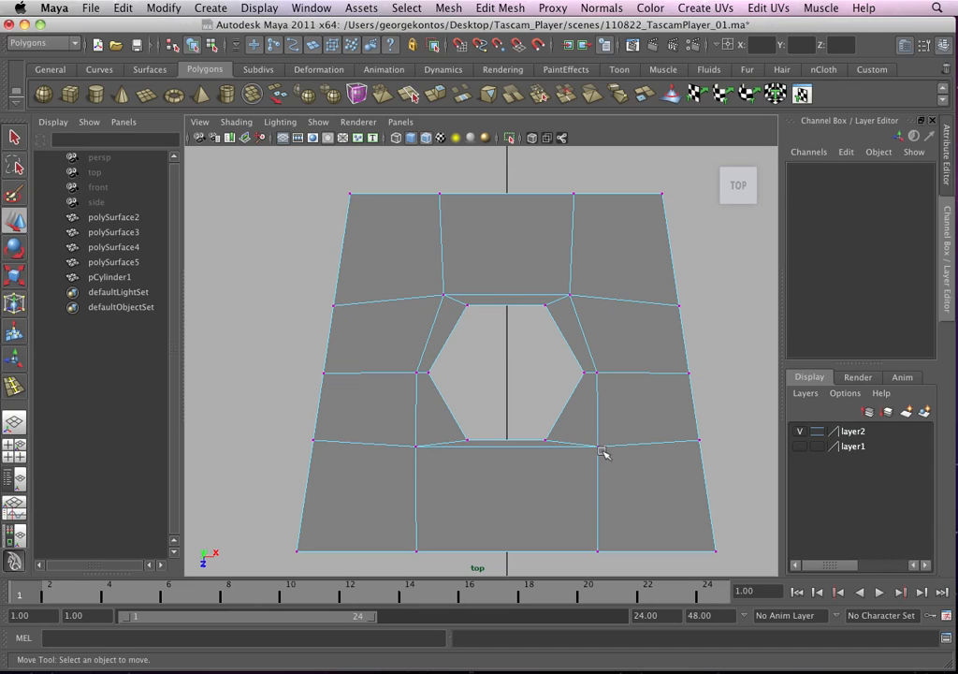
{"action": "left_click", "coordinate": [599, 448]}
{"action": "left_click_drag", "start_coordinate": [597, 446], "coordinate": [558, 451]}
{"action": "left_click", "coordinate": [416, 446]}
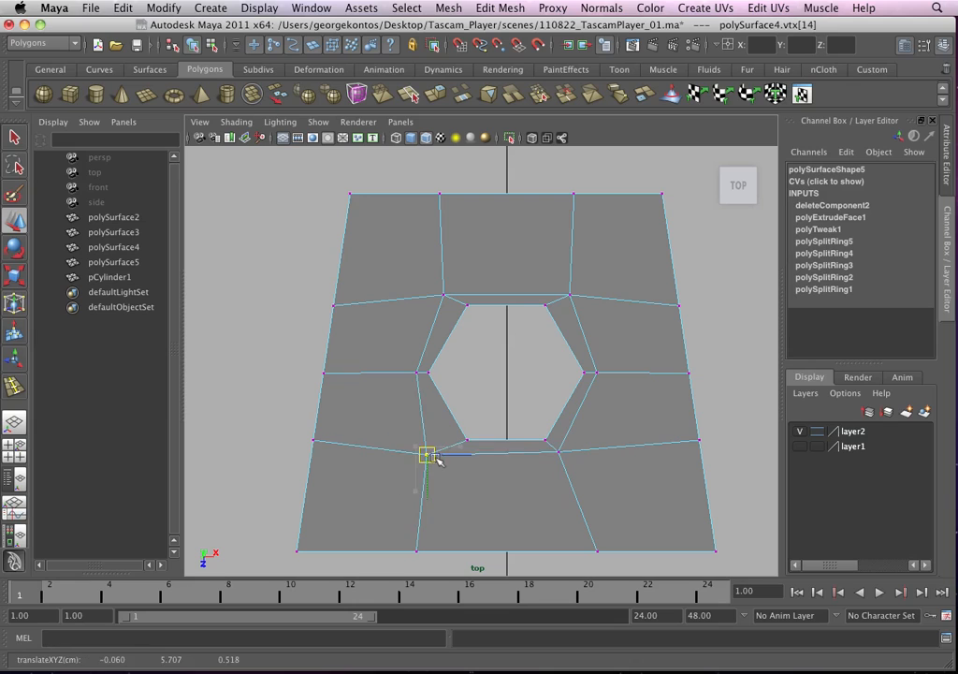
{"action": "left_click_drag", "start_coordinate": [426, 454], "coordinate": [443, 453]}
- Move the border's two upper outer vertices closer together and slightly up, just outside the hexagonal hole's upper corners
{"action": "left_click", "coordinate": [449, 295]}
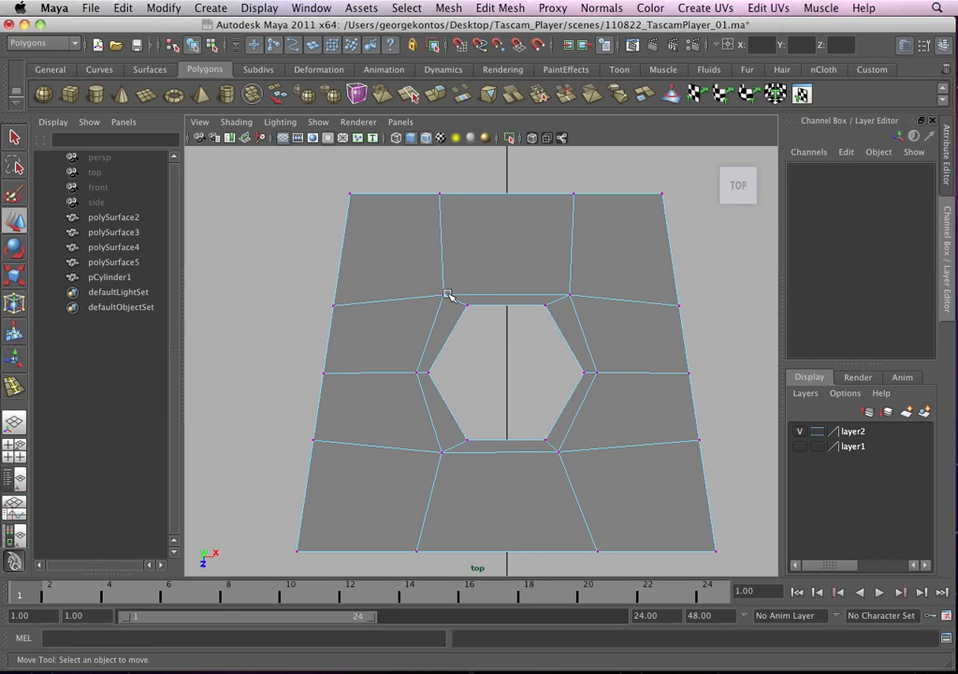
{"action": "left_click", "coordinate": [444, 297]}
{"action": "left_click_drag", "start_coordinate": [444, 297], "coordinate": [452, 293]}
{"action": "left_click", "coordinate": [569, 296]}
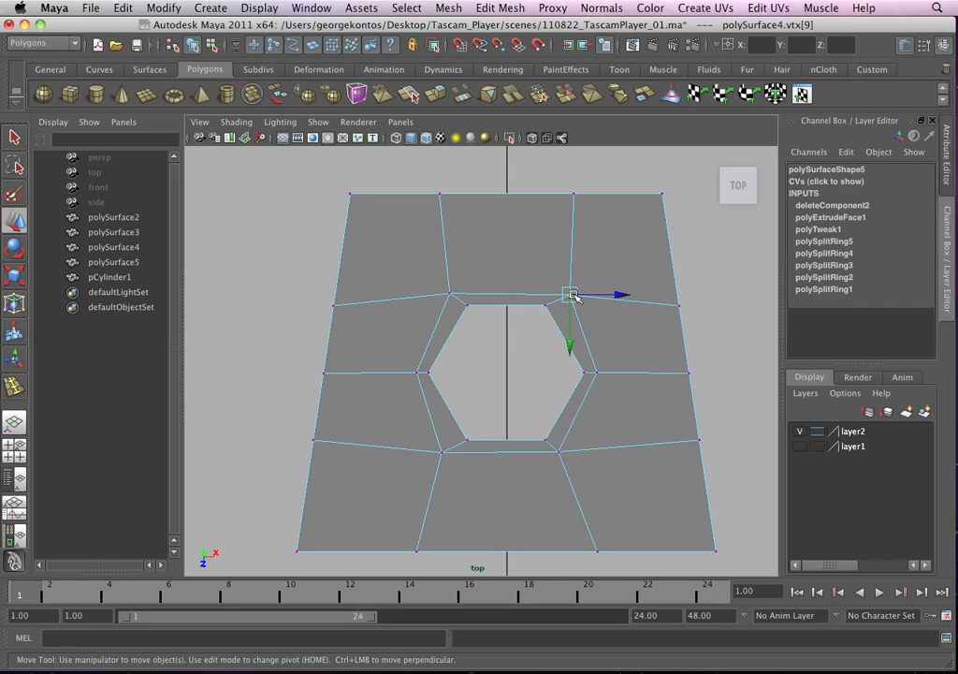
{"action": "left_click_drag", "start_coordinate": [569, 295], "coordinate": [559, 291]}
{"action": "left_click", "coordinate": [596, 372]}
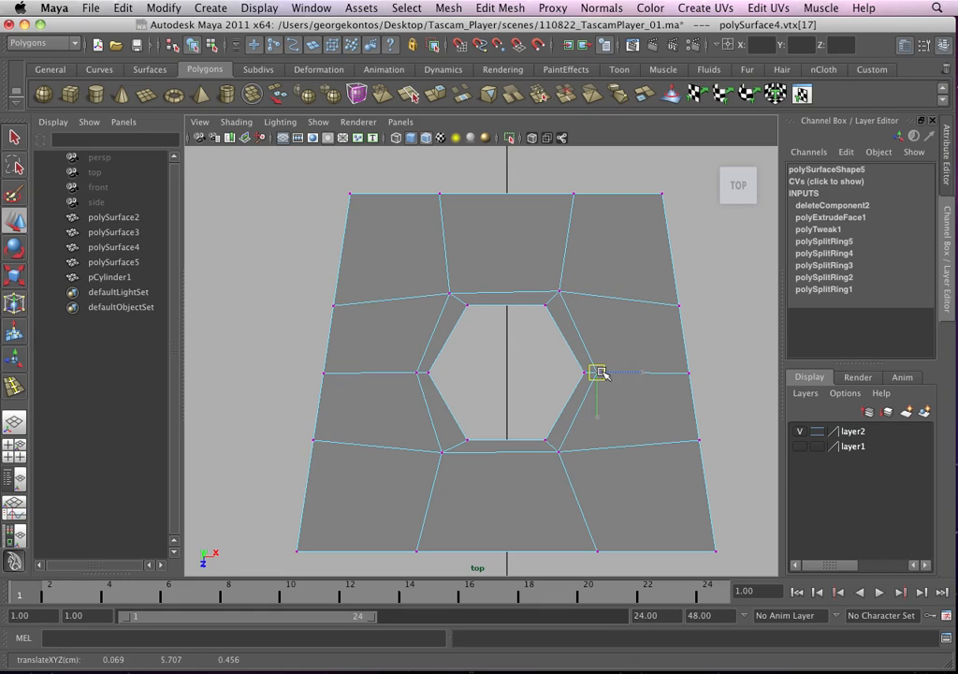
- Nudge the border's two lower outer vertices slightly inward and up to even the border around the hexagonal hole
{"action": "left_click", "coordinate": [559, 452]}
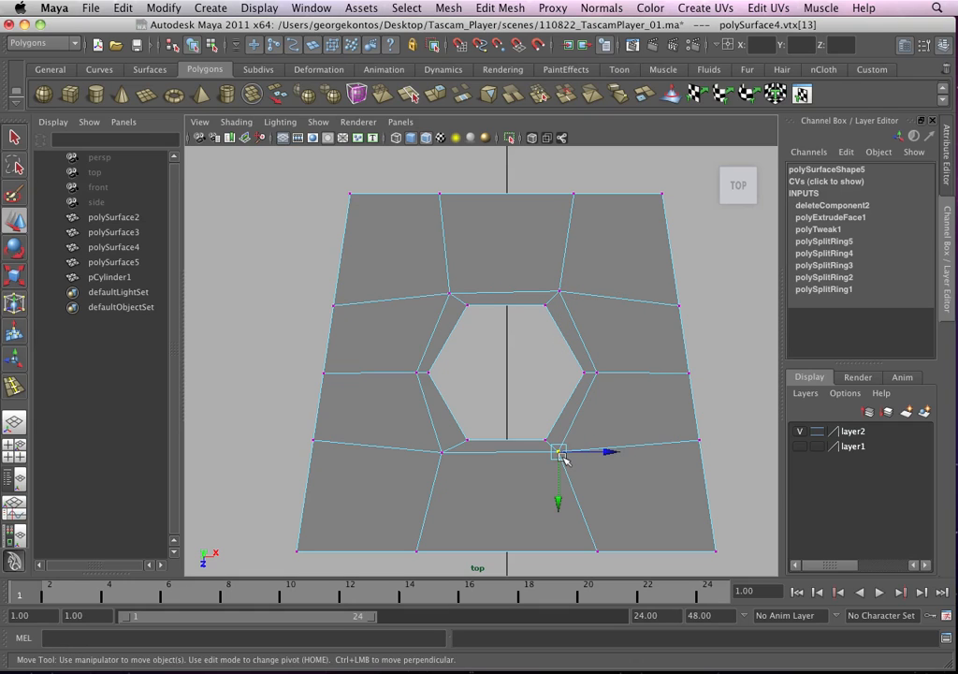
{"action": "left_click", "coordinate": [441, 453]}
{"action": "left_click_drag", "start_coordinate": [442, 452], "coordinate": [450, 447]}
{"action": "left_click", "coordinate": [417, 372]}
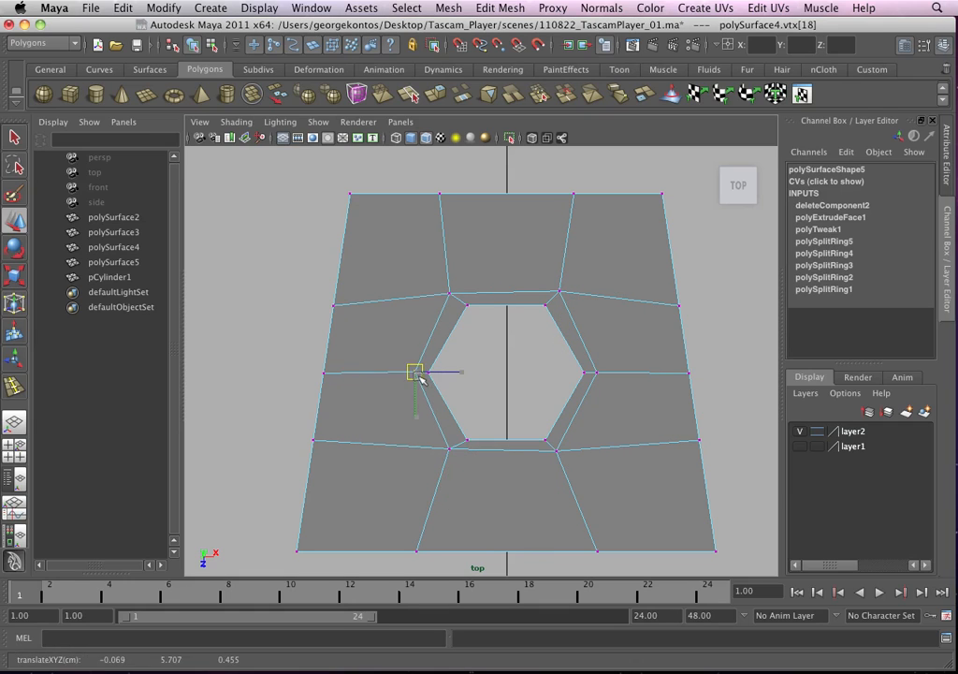
- Return the holed patch to object mode, display it with the smooth mesh preview, and save the scene
{"action": "scroll", "coordinate": [543, 312], "scroll_direction": "down", "scroll_amount": 5}
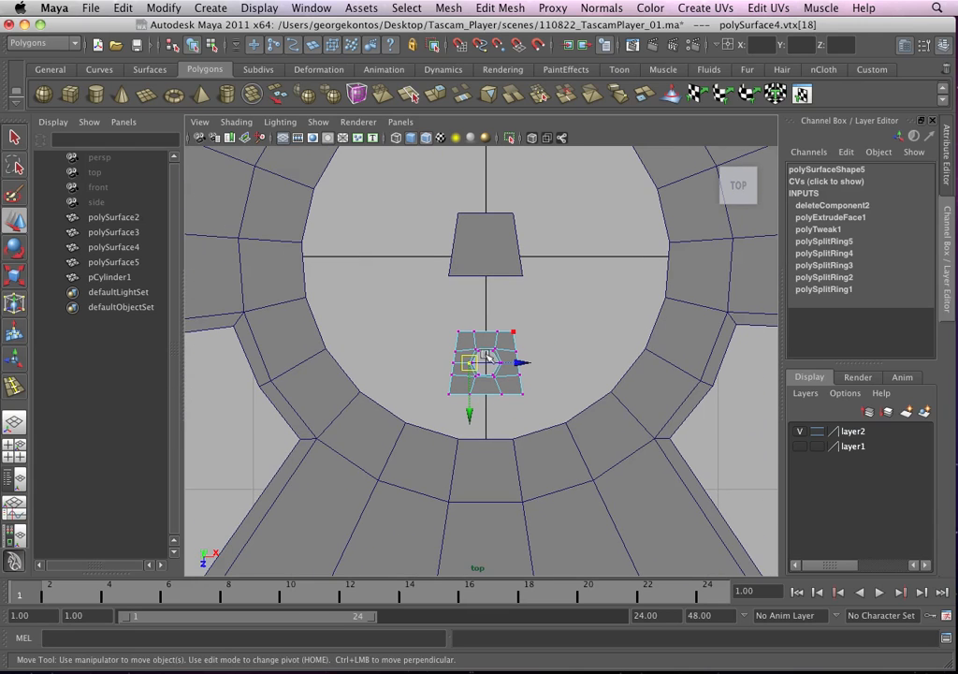
{"action": "scroll", "coordinate": [537, 353], "scroll_direction": "up", "scroll_amount": 2}
{"action": "right_click_drag", "start_coordinate": [533, 351], "coordinate": [558, 338]}
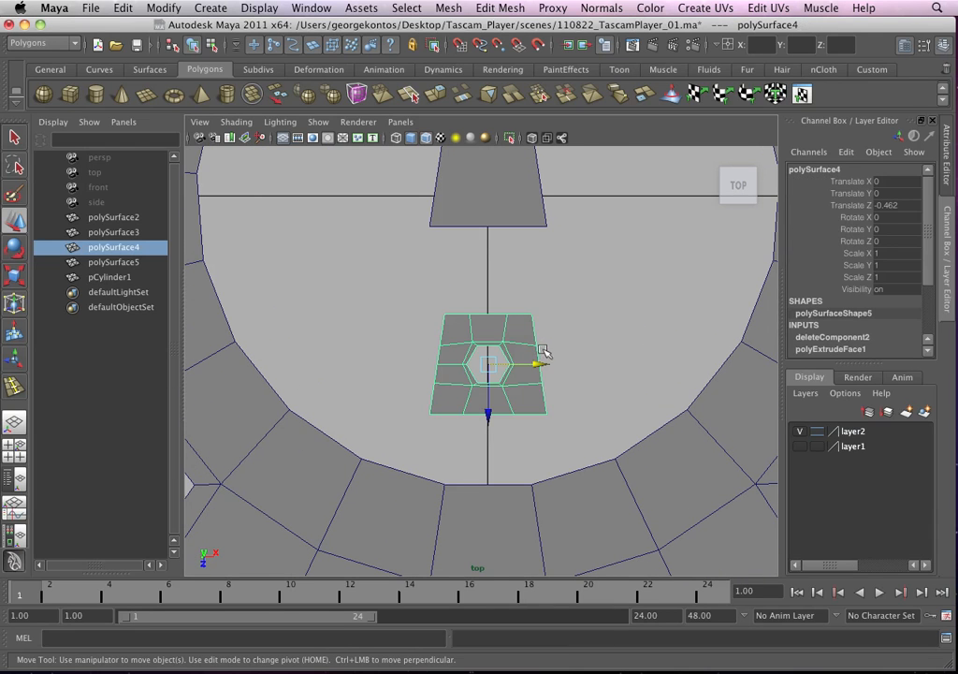
{"action": "key", "text": "3"}
{"action": "left_click", "coordinate": [578, 330]}
{"action": "left_click", "coordinate": [532, 337]}
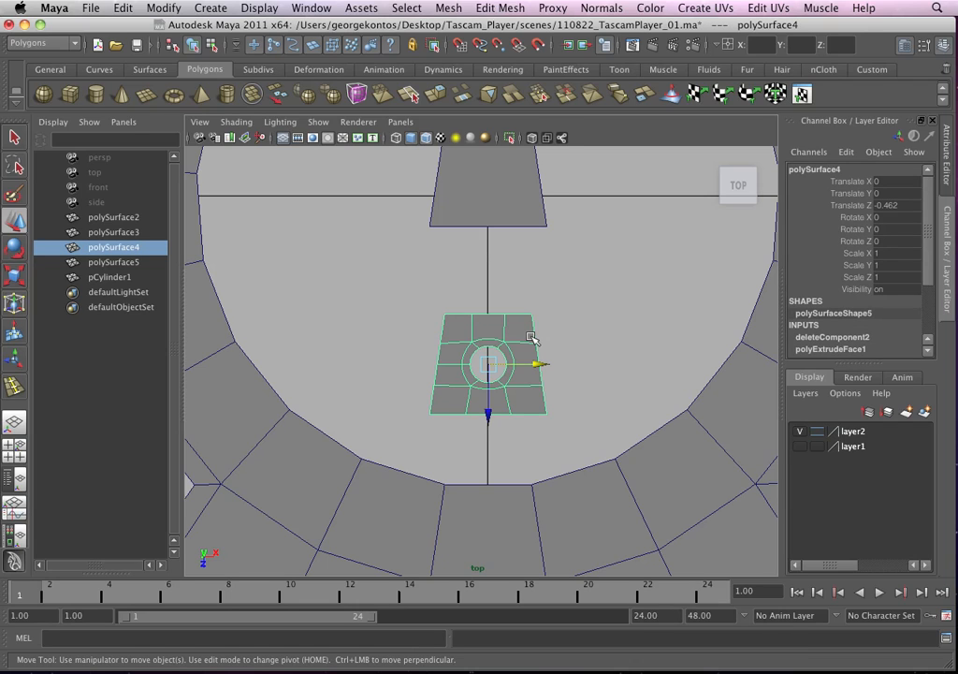
{"action": "left_click", "coordinate": [490, 280]}
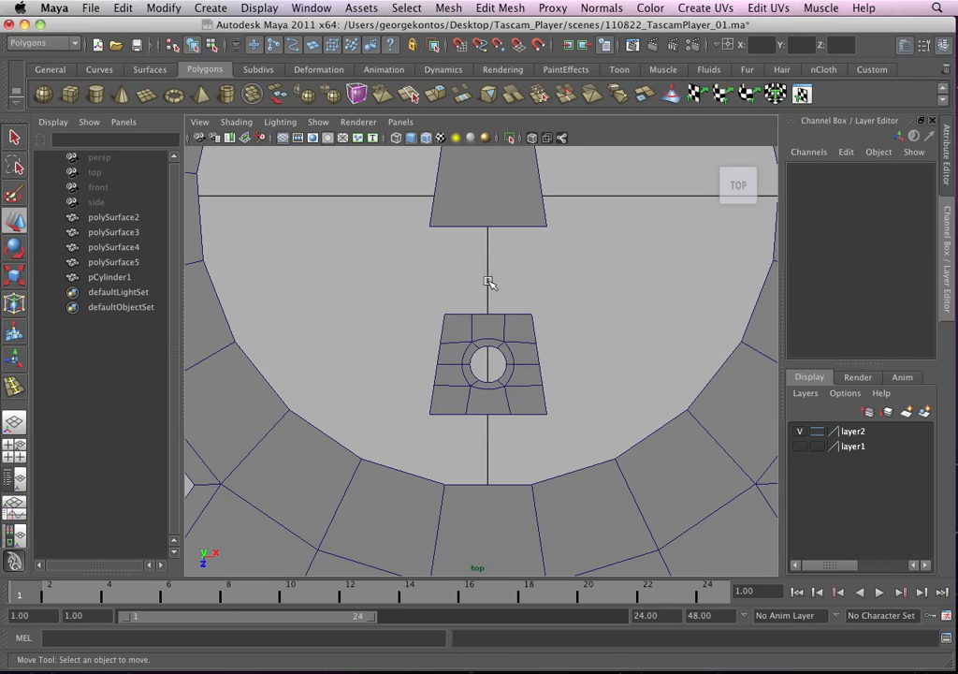
{"action": "left_click", "coordinate": [136, 45]}
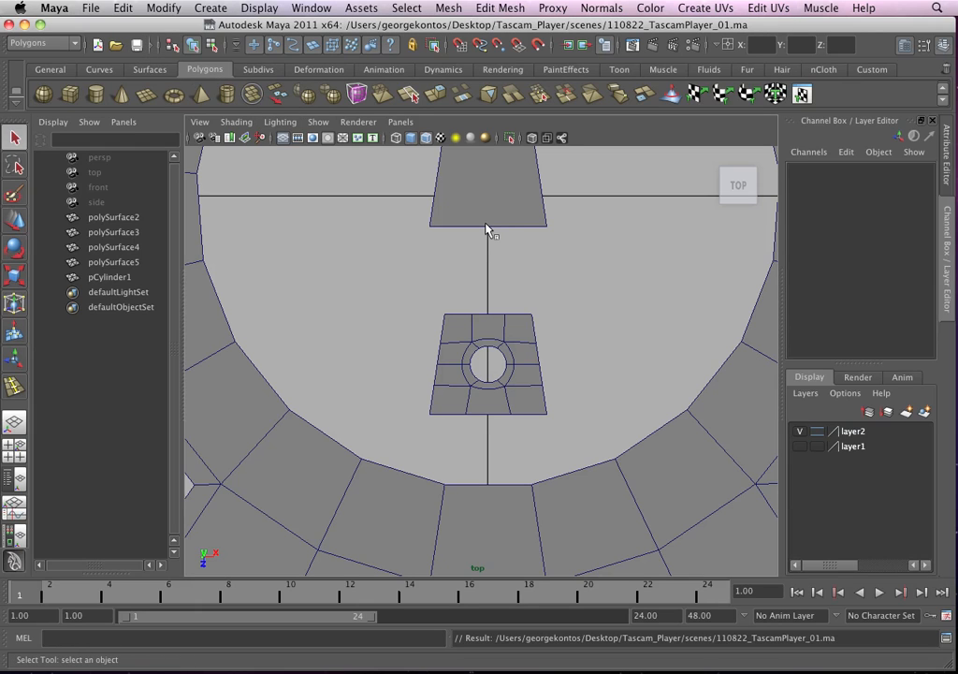
- Switch to Preview to examine the reel's hub holes in the reference photo 11_tascam_ms-16_top.jpg, and return to Maya
{"action": "middle_click_drag", "start_coordinate": [489, 369], "coordinate": [482, 415], "text": "alt"}
{"action": "scroll", "coordinate": [482, 416], "scroll_direction": "down", "scroll_amount": 5}
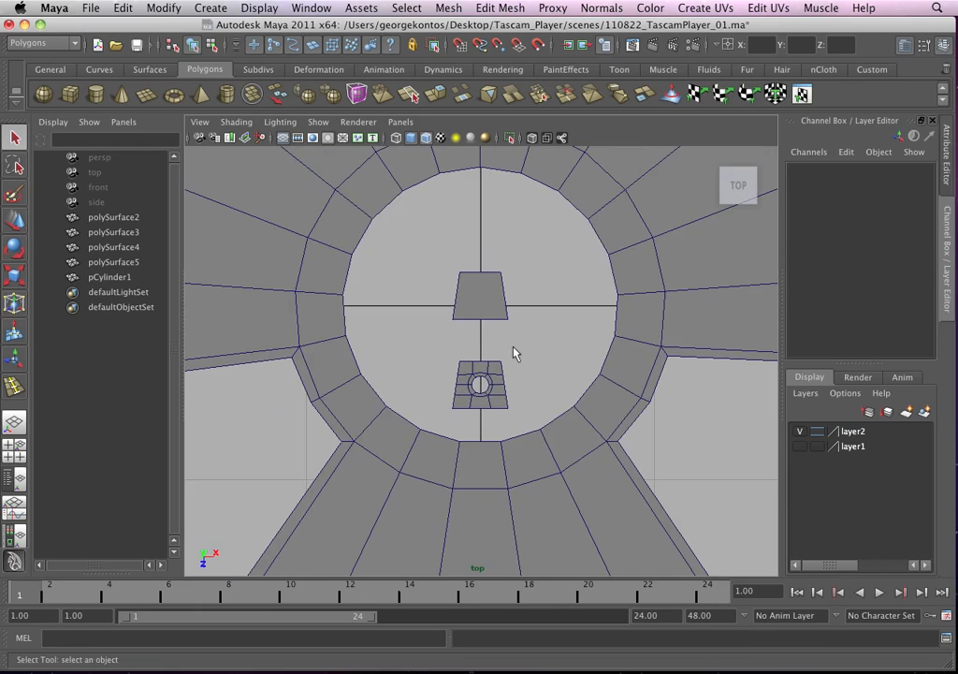
{"action": "key", "text": "super+Tab"}
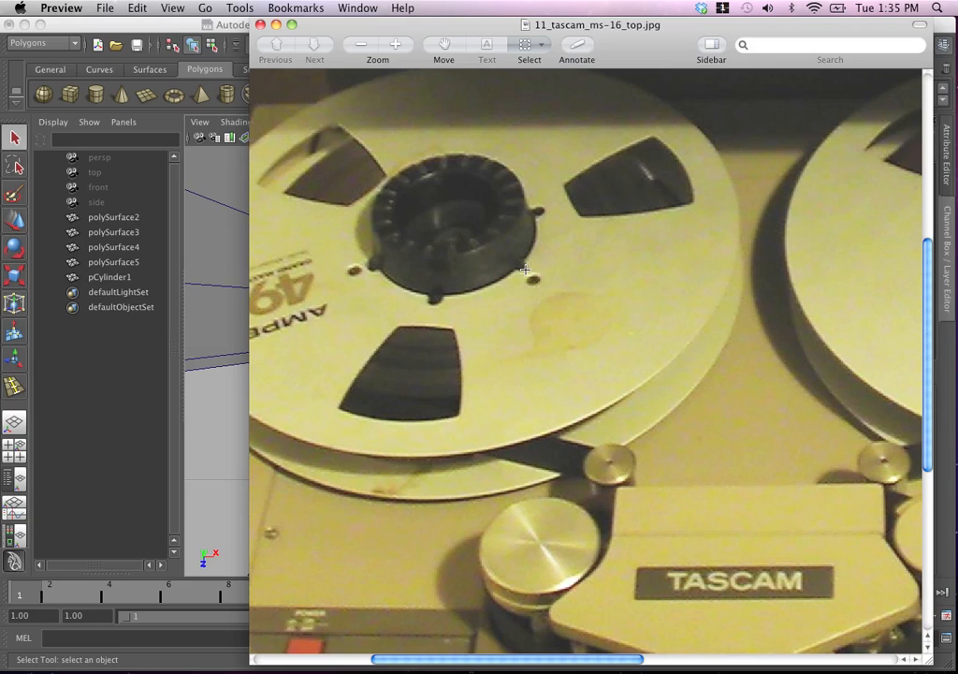
{"action": "left_click", "coordinate": [199, 331]}
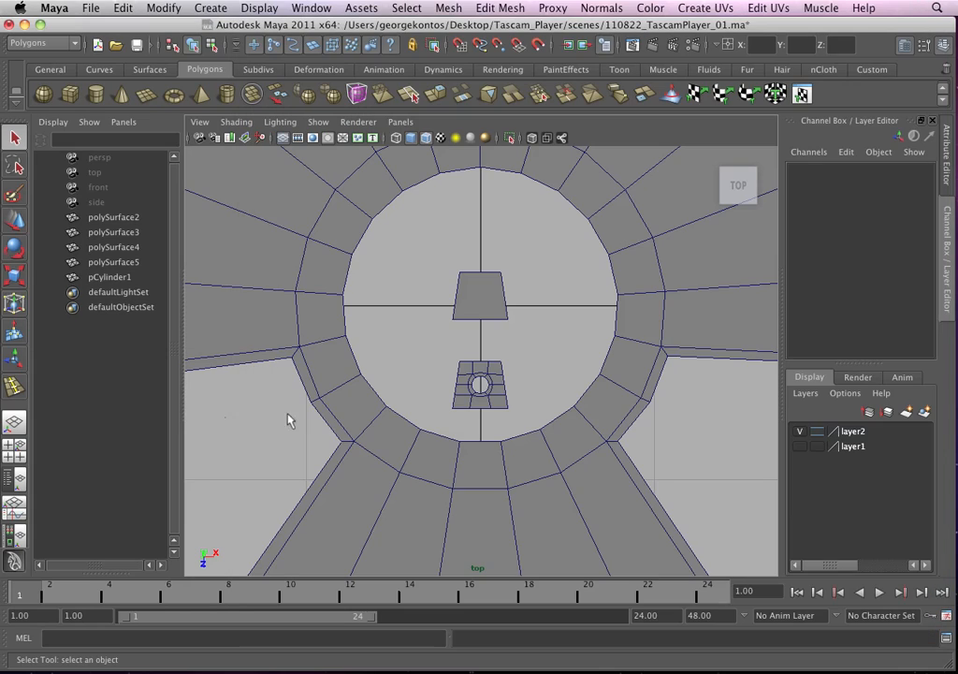
- Delete the plain trapezoid patch, duplicate the holed patch and move the copy up to Translate Z about -0.867
{"action": "left_click", "coordinate": [485, 289]}
{"action": "key", "text": "Delete"}
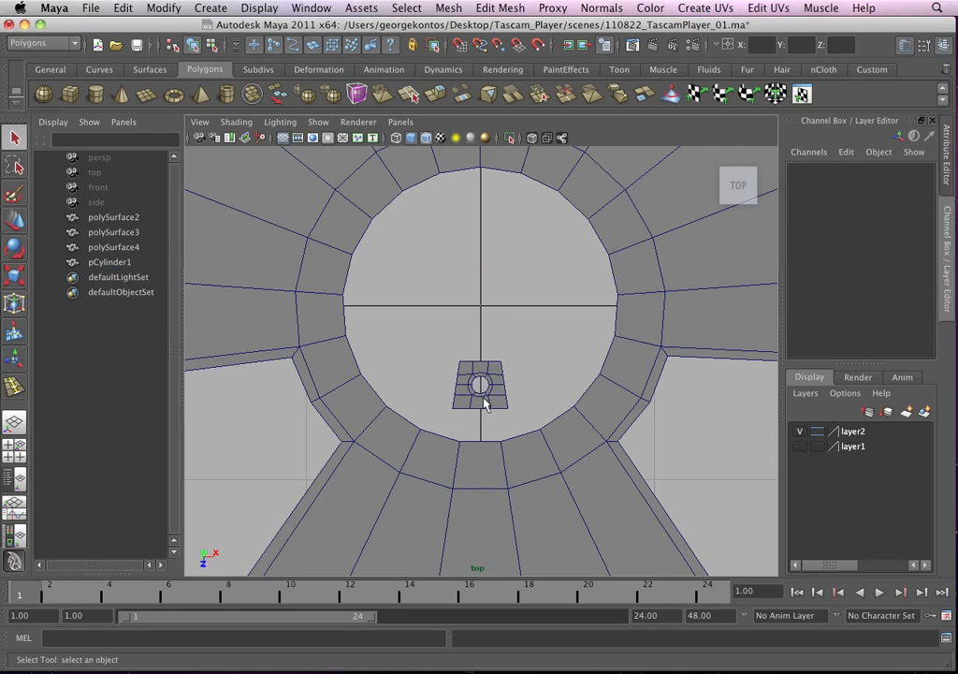
{"action": "left_click", "coordinate": [484, 401]}
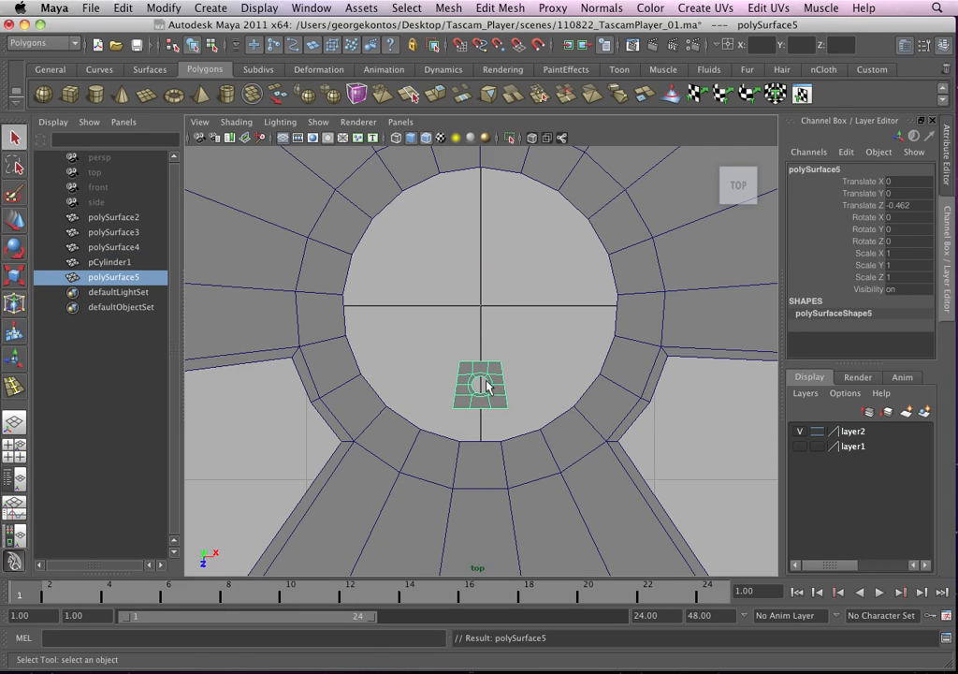
{"action": "key", "text": "w"}
{"action": "left_click_drag", "start_coordinate": [481, 426], "coordinate": [487, 357]}
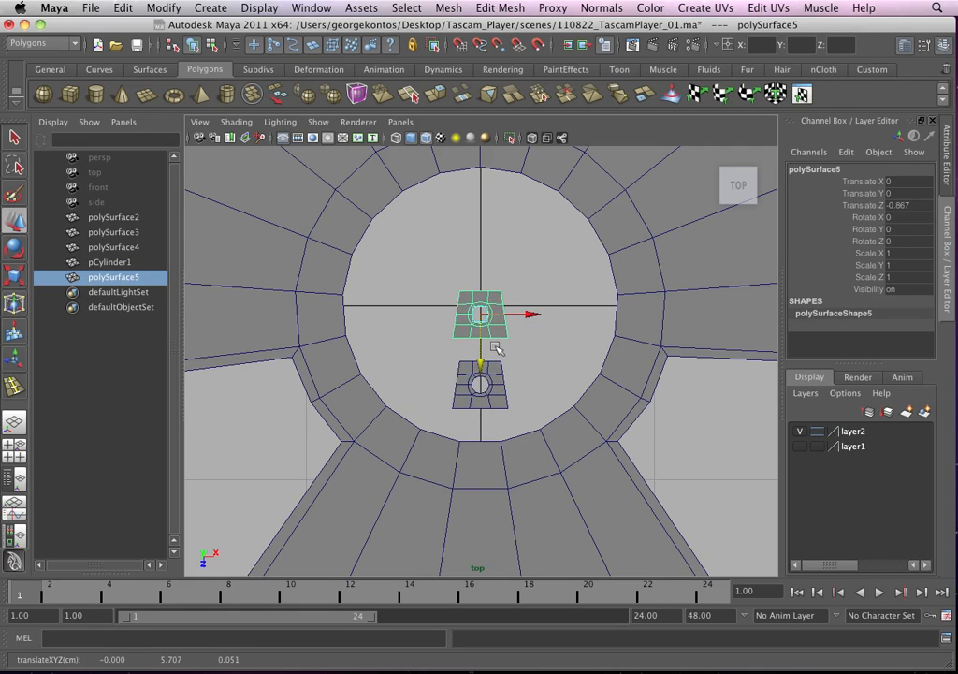
- Turn off smooth preview on the hexagonal cylinder inside the lower hole and move it straight up to Translate Z about -0.083
{"action": "key", "text": "f"}
{"action": "middle_click_drag", "start_coordinate": [515, 356], "coordinate": [506, 385], "text": "alt"}
{"action": "right_click_drag", "start_coordinate": [506, 385], "coordinate": [632, 429], "text": "alt"}
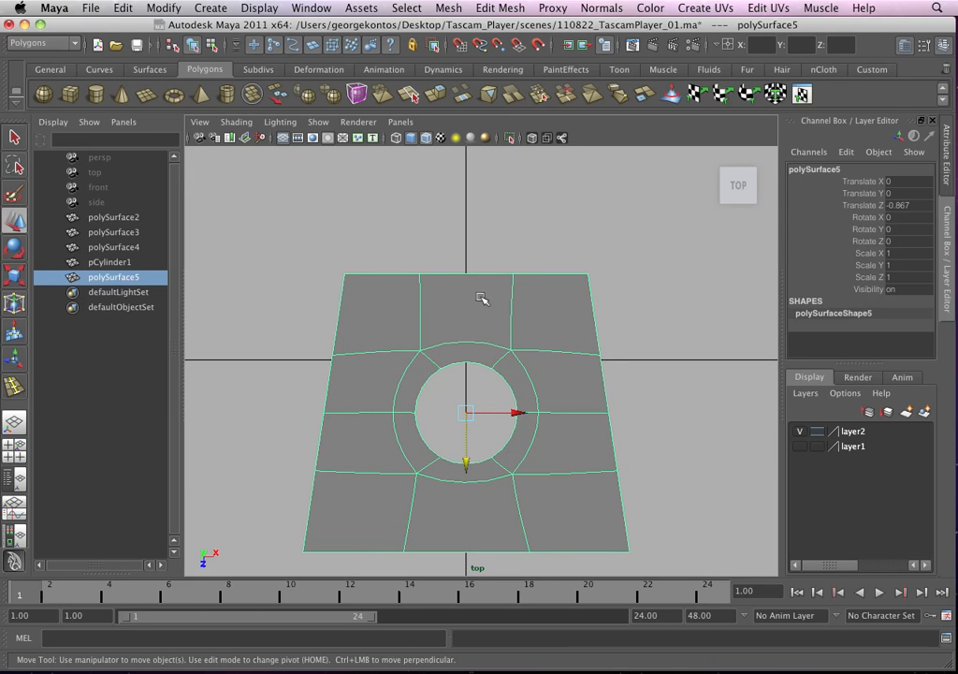
{"action": "right_click_drag", "start_coordinate": [432, 313], "coordinate": [479, 309], "text": "alt"}
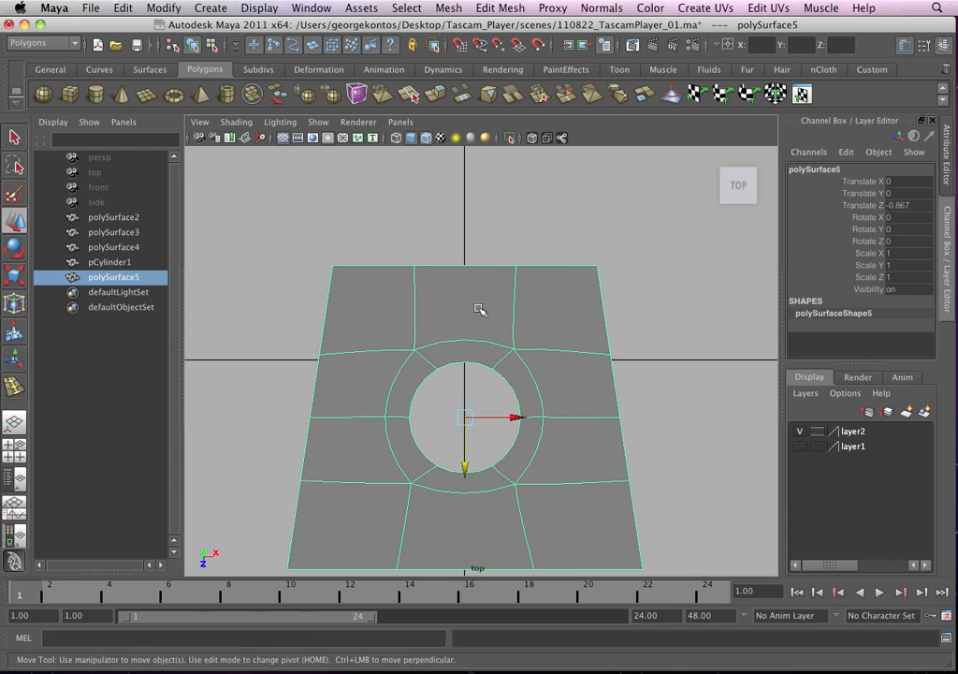
{"action": "scroll", "coordinate": [543, 301], "scroll_direction": "down", "scroll_amount": 5}
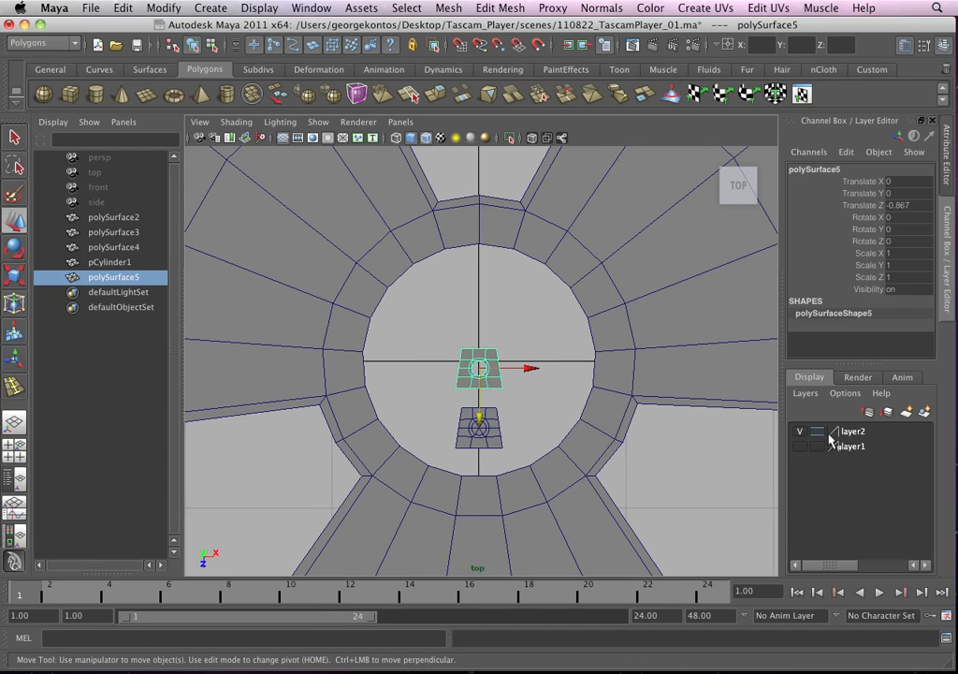
{"action": "right_click_drag", "start_coordinate": [501, 417], "coordinate": [739, 513], "text": "alt"}
{"action": "left_click", "coordinate": [496, 522]}
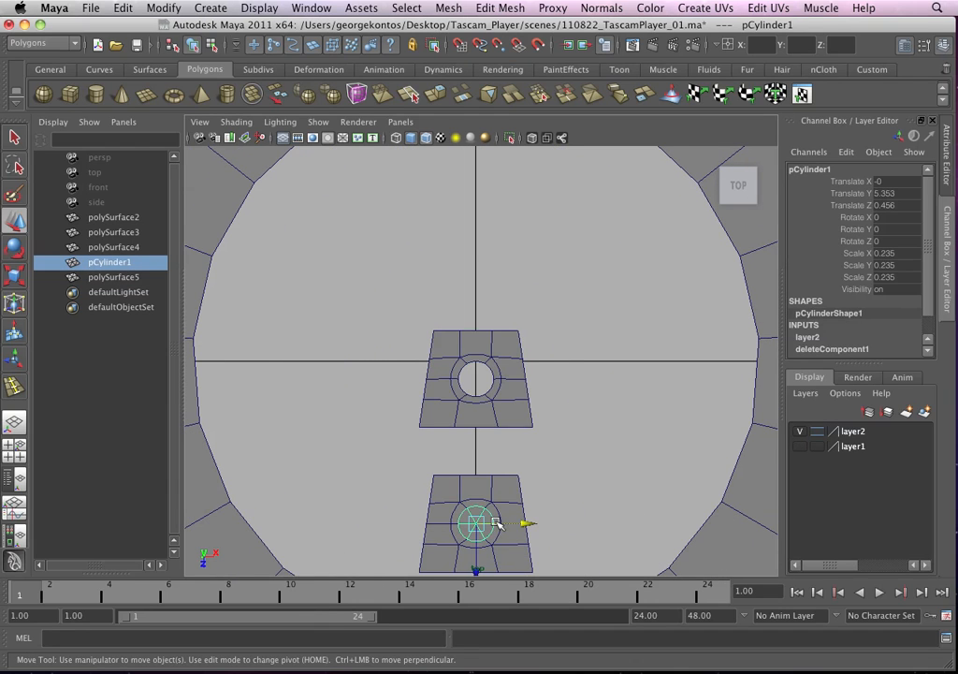
{"action": "key", "text": "1"}
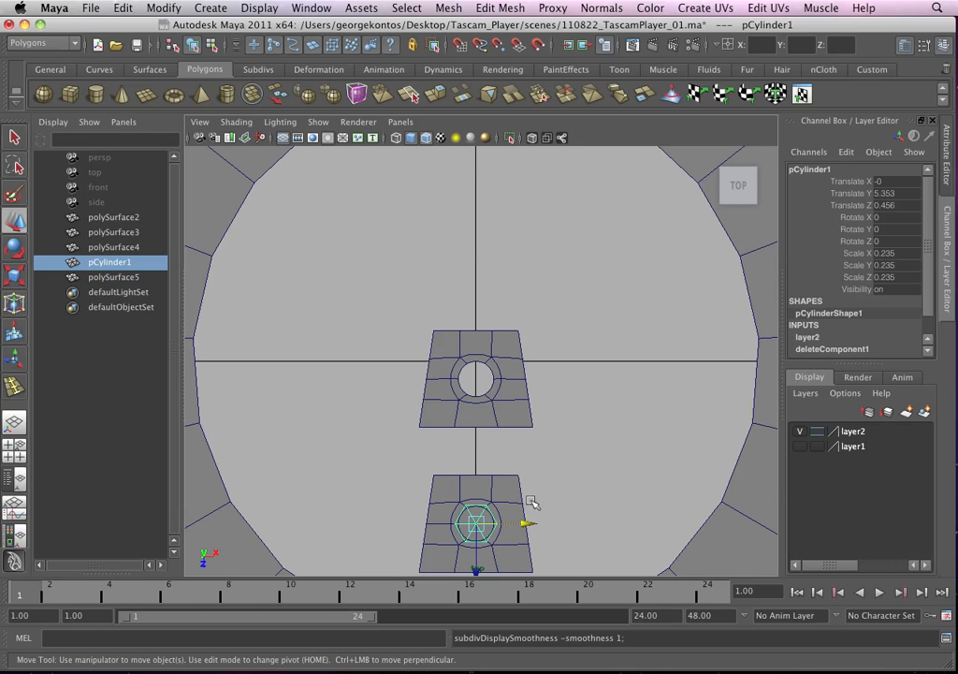
{"action": "left_click_drag", "start_coordinate": [483, 527], "coordinate": [493, 335]}
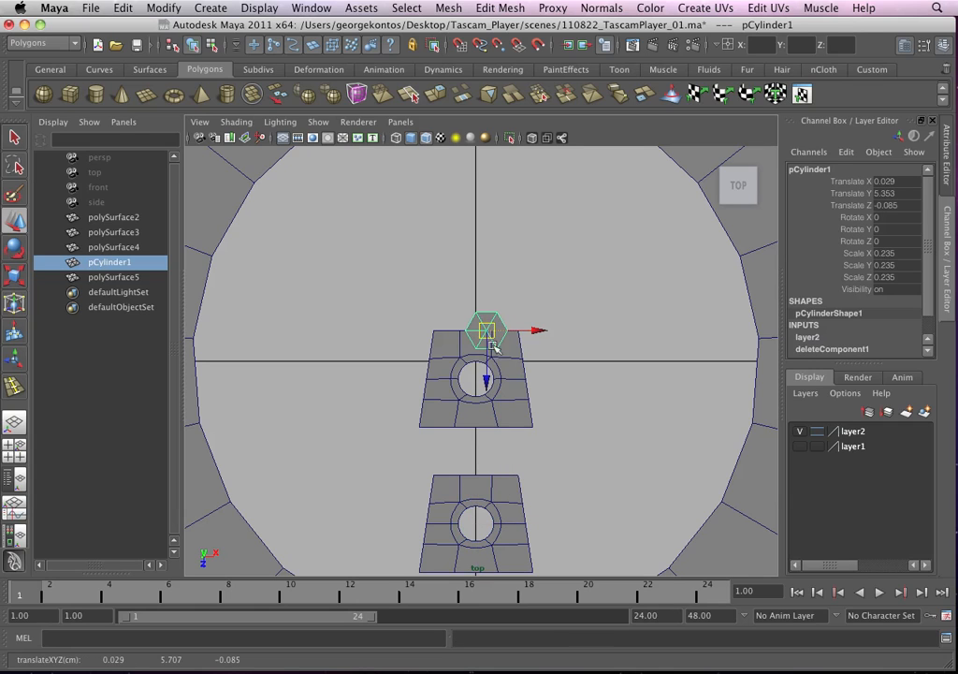
{"action": "key", "text": "ctrl+z"}
{"action": "left_click_drag", "start_coordinate": [478, 559], "coordinate": [475, 376]}
- Snap the hexagonal cylinder along Z to the duplicated patch's upper corner vertex so its center lies on the patch's upper edge
{"action": "right_click_drag", "start_coordinate": [474, 376], "coordinate": [597, 468], "text": "alt"}
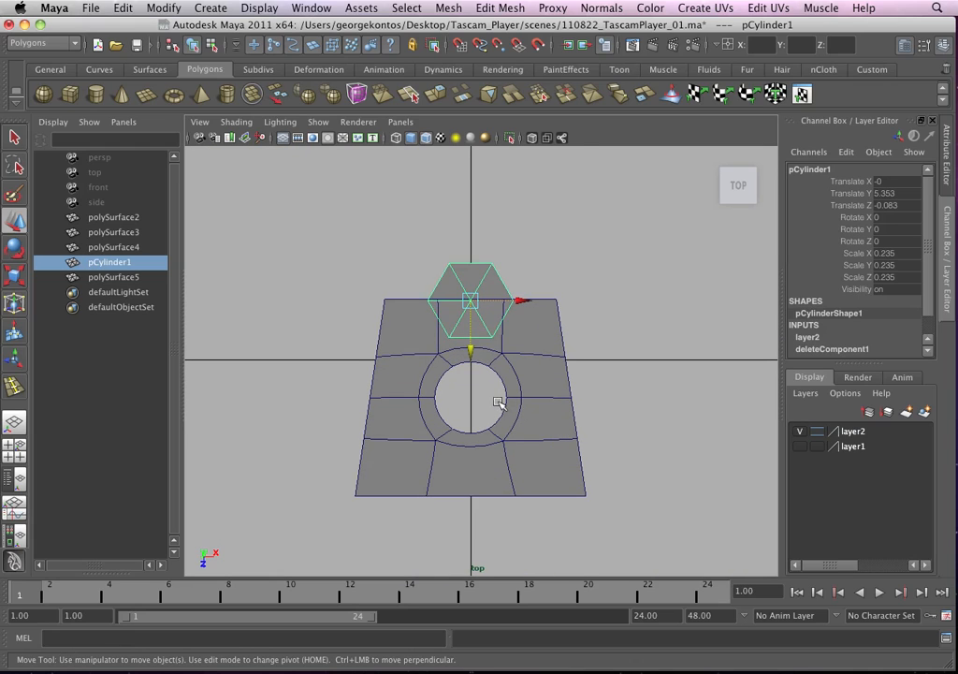
{"action": "scroll", "coordinate": [498, 403], "scroll_direction": "down", "scroll_amount": 2}
{"action": "middle_click_drag", "start_coordinate": [498, 402], "coordinate": [495, 465], "text": "alt"}
{"action": "right_click_drag", "start_coordinate": [495, 465], "coordinate": [655, 527], "text": "alt"}
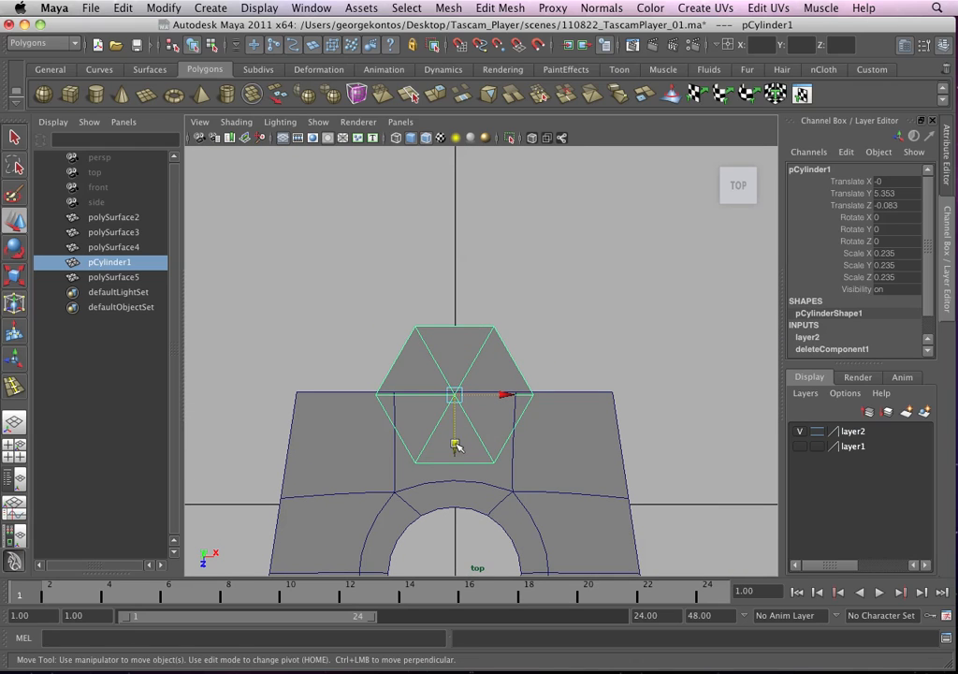
{"action": "left_click_drag", "start_coordinate": [456, 446], "coordinate": [456, 369]}
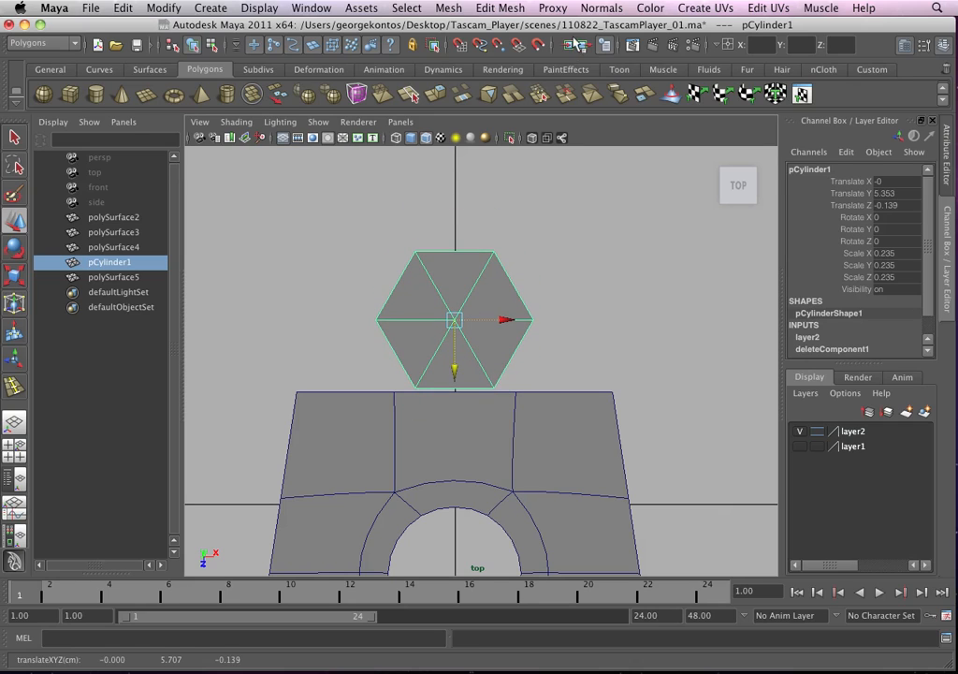
{"action": "left_click", "coordinate": [498, 44]}
{"action": "middle_click_drag", "start_coordinate": [584, 385], "coordinate": [612, 394]}
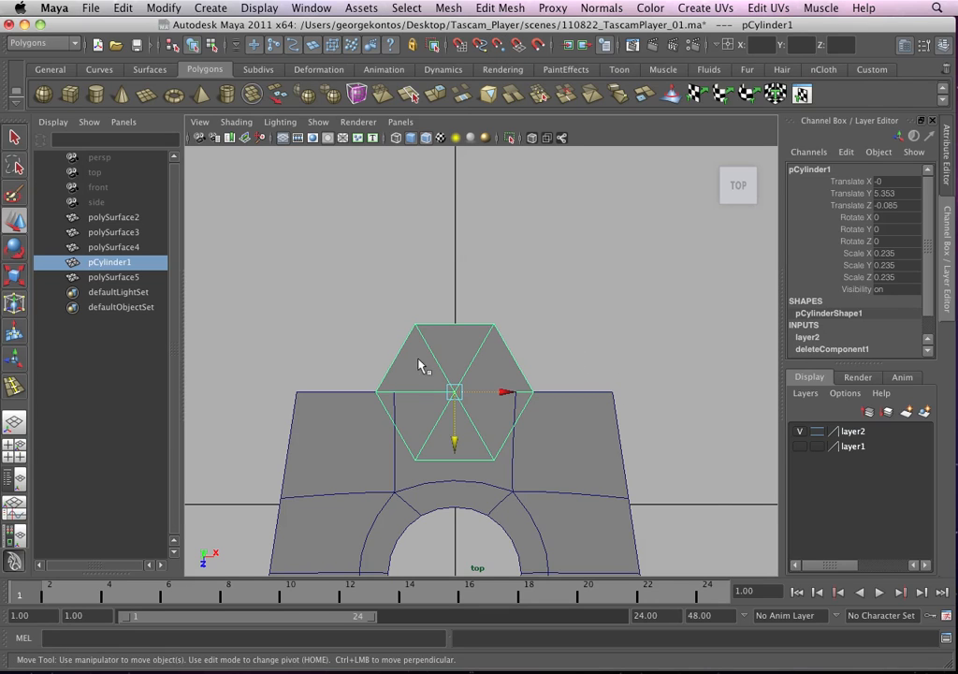
{"action": "right_click_drag", "start_coordinate": [424, 368], "coordinate": [554, 401], "text": "alt"}
{"action": "left_click", "coordinate": [544, 361]}
{"action": "left_click_drag", "start_coordinate": [508, 355], "coordinate": [512, 321]}
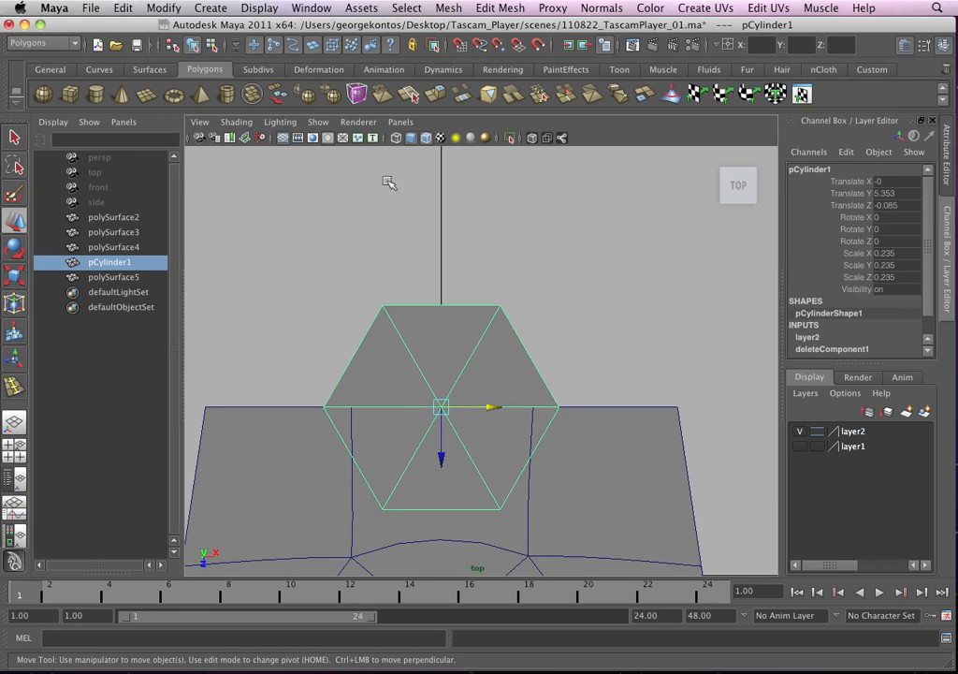
- Assign a new Lambert material to the hexagonal cylinder and make its color bright red
{"action": "left_click", "coordinate": [506, 69]}
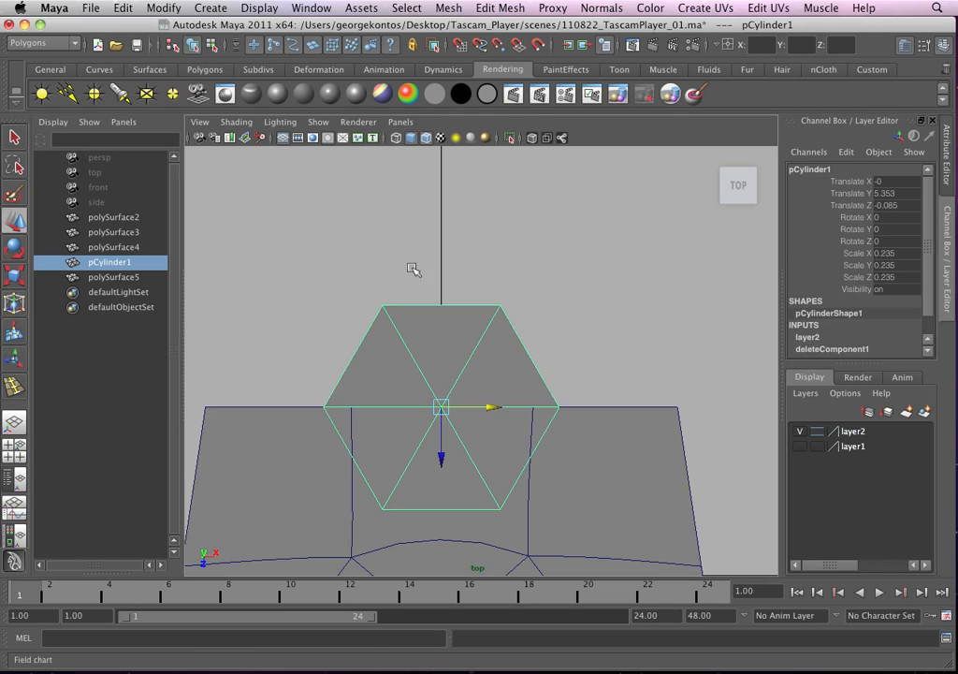
{"action": "left_click", "coordinate": [303, 96]}
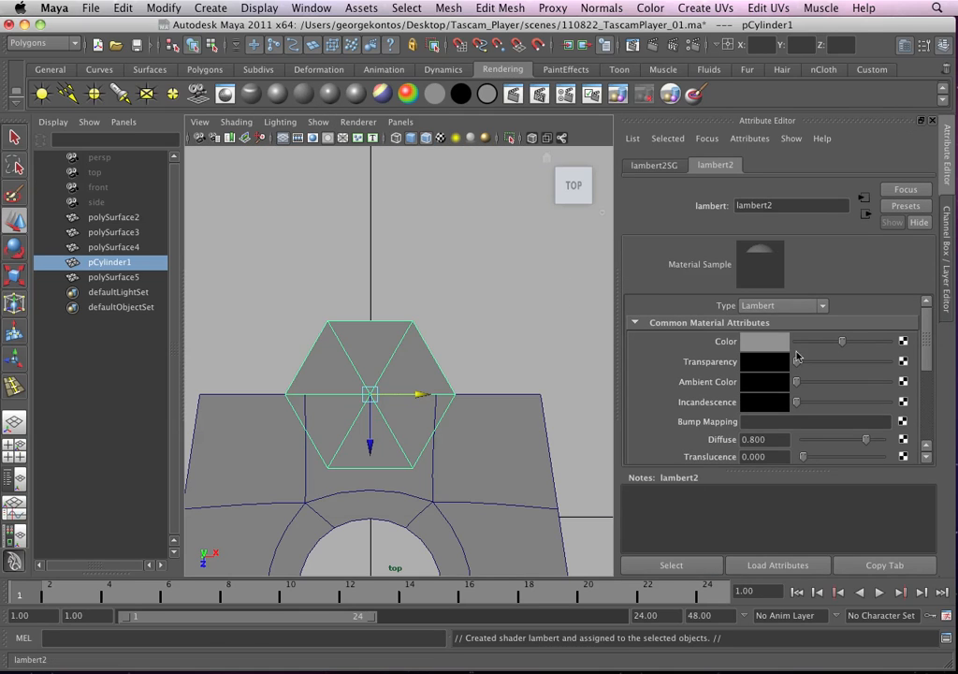
{"action": "left_click", "coordinate": [772, 340]}
{"action": "left_click_drag", "start_coordinate": [872, 345], "coordinate": [896, 337]}
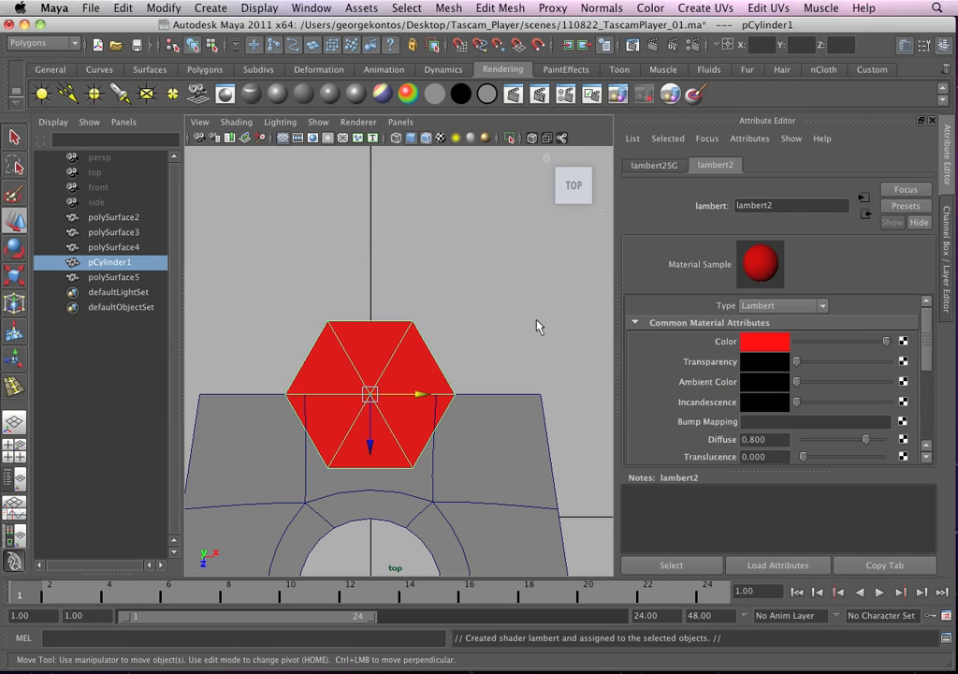
{"action": "left_click", "coordinate": [436, 357]}
- Turn off smooth preview on the duplicated holed patch and switch the red hexagonal cylinder to vertex editing
{"action": "right_click_drag", "start_coordinate": [368, 397], "coordinate": [458, 449], "text": "alt"}
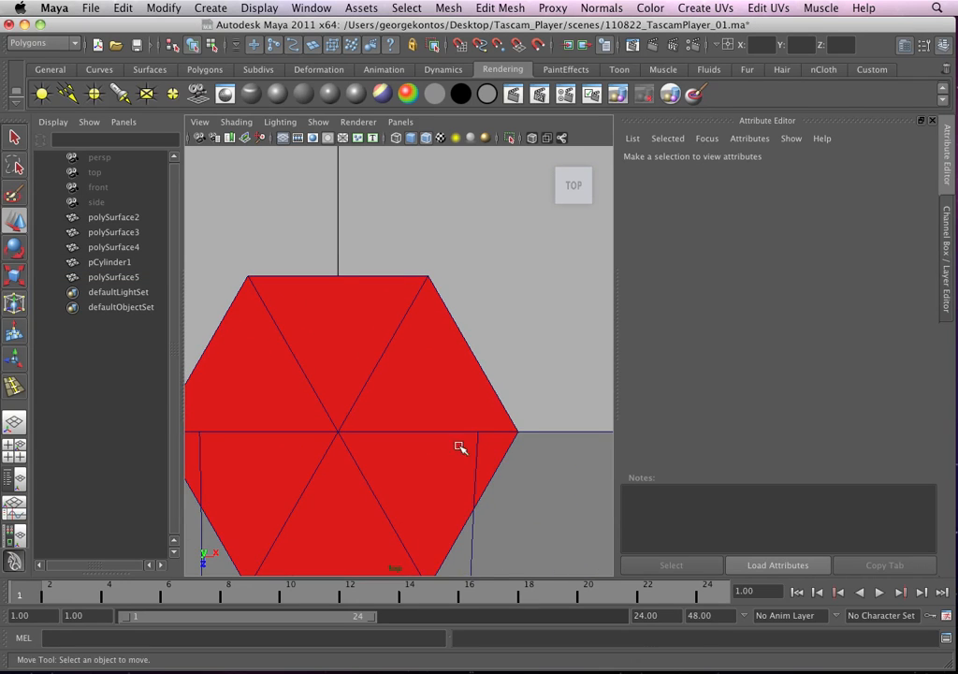
{"action": "middle_click_drag", "start_coordinate": [457, 448], "coordinate": [486, 335], "text": "alt"}
{"action": "right_click_drag", "start_coordinate": [479, 342], "coordinate": [458, 358], "text": "alt"}
{"action": "left_click", "coordinate": [409, 398]}
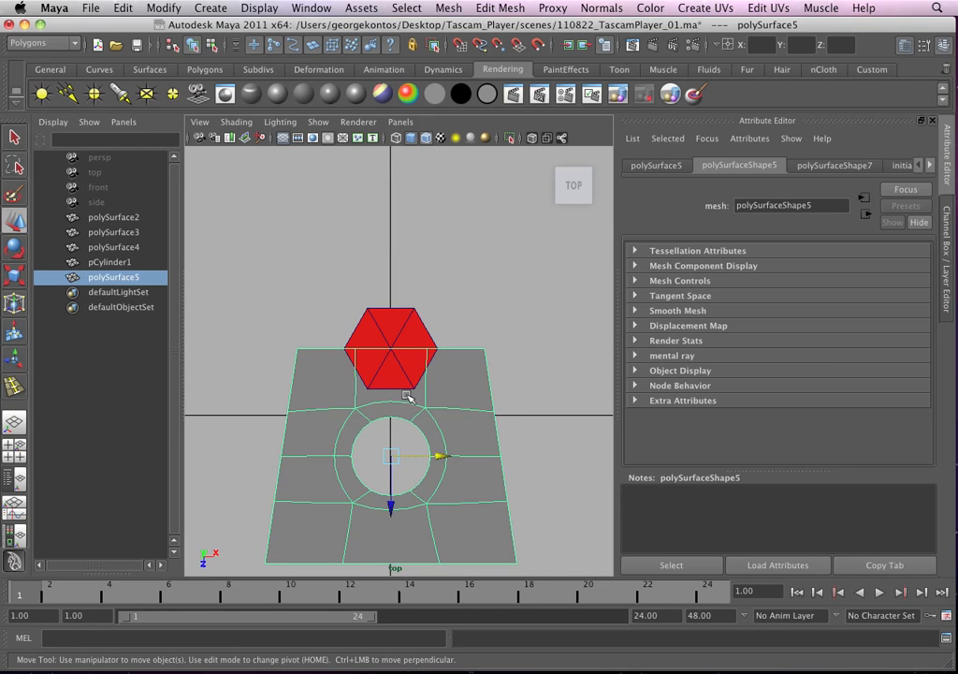
{"action": "right_click_drag", "start_coordinate": [409, 398], "coordinate": [457, 422], "text": "alt"}
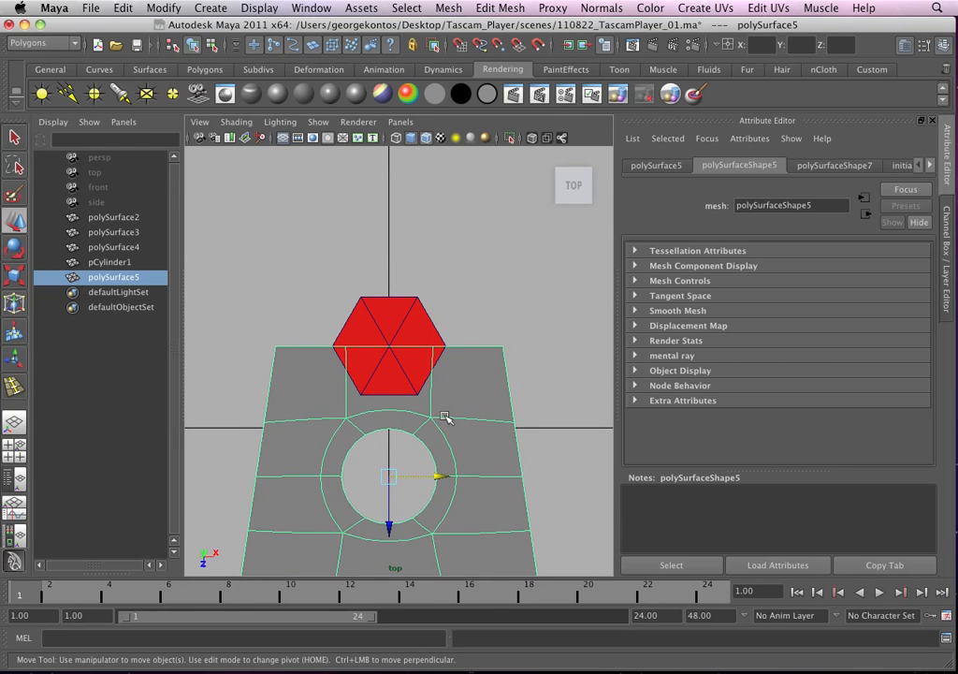
{"action": "key", "text": "1"}
{"action": "scroll", "coordinate": [418, 396], "scroll_direction": "up", "scroll_amount": 3}
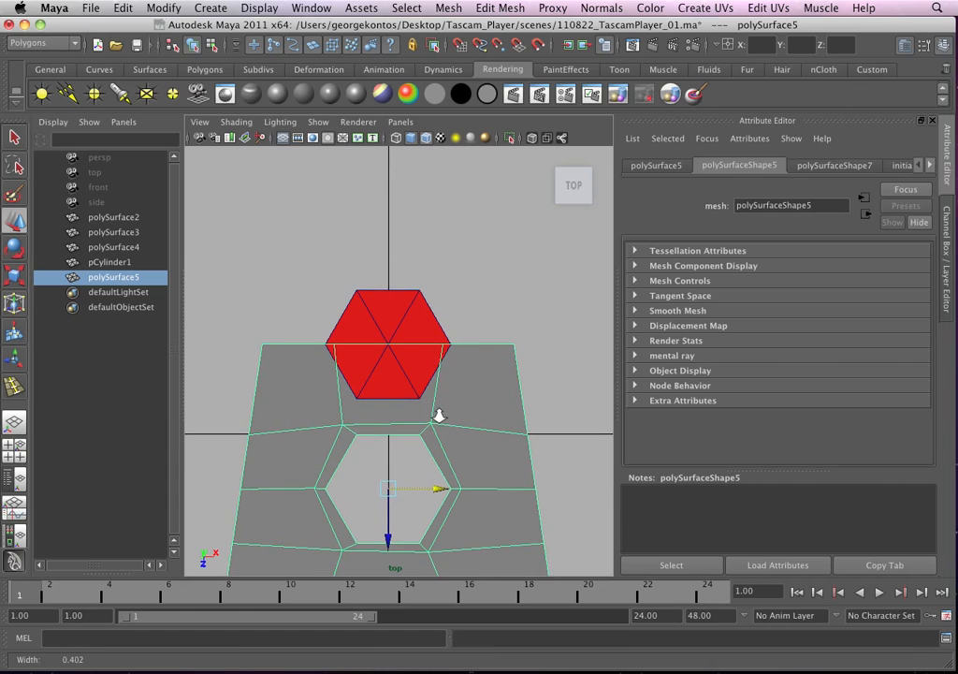
{"action": "right_click_drag", "start_coordinate": [370, 367], "coordinate": [321, 334]}
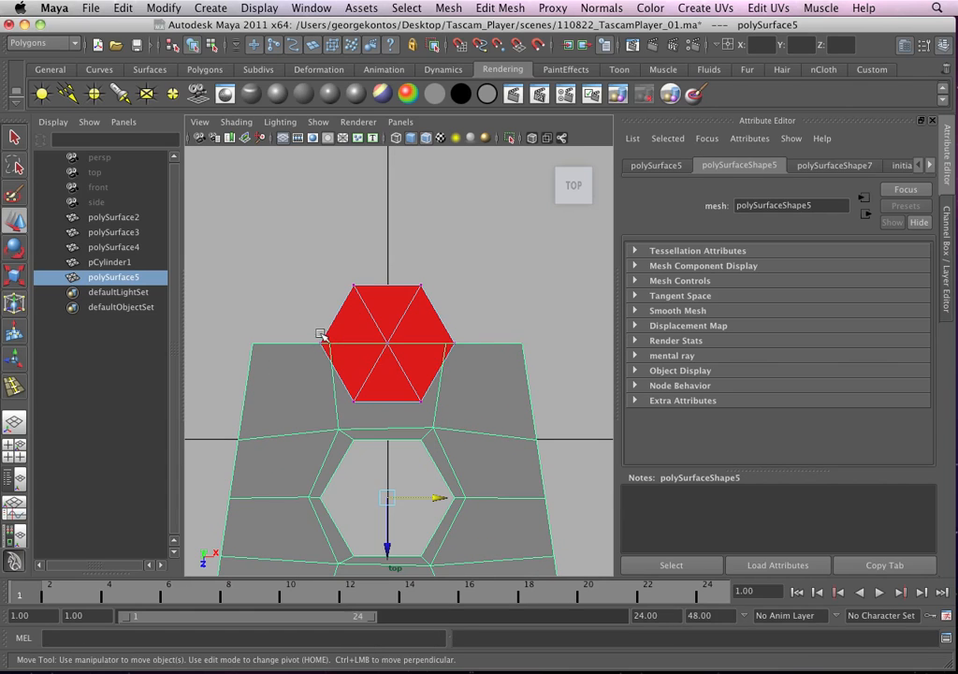
- Scale the two middle vertices of the duplicated patch's upper edge outward along X to meet the red hexagon's side corners
{"action": "left_click_drag", "start_coordinate": [461, 371], "coordinate": [462, 372]}
{"action": "left_click", "coordinate": [504, 376]}
{"action": "right_click_drag", "start_coordinate": [503, 376], "coordinate": [431, 371]}
{"action": "left_click_drag", "start_coordinate": [316, 331], "coordinate": [472, 374]}
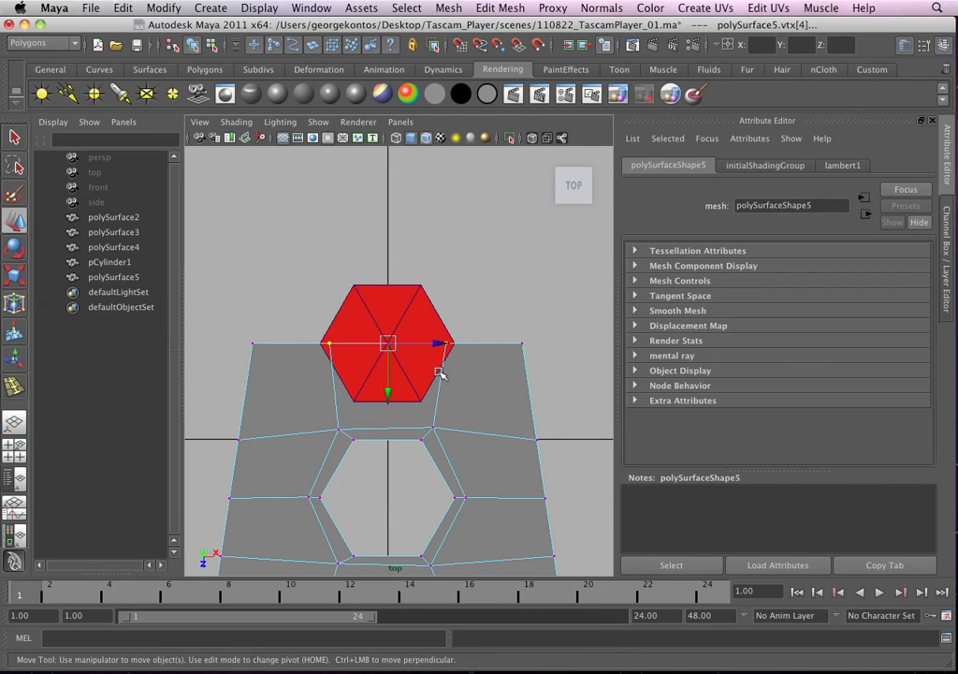
{"action": "key", "text": "r"}
{"action": "left_click_drag", "start_coordinate": [334, 344], "coordinate": [316, 345]}
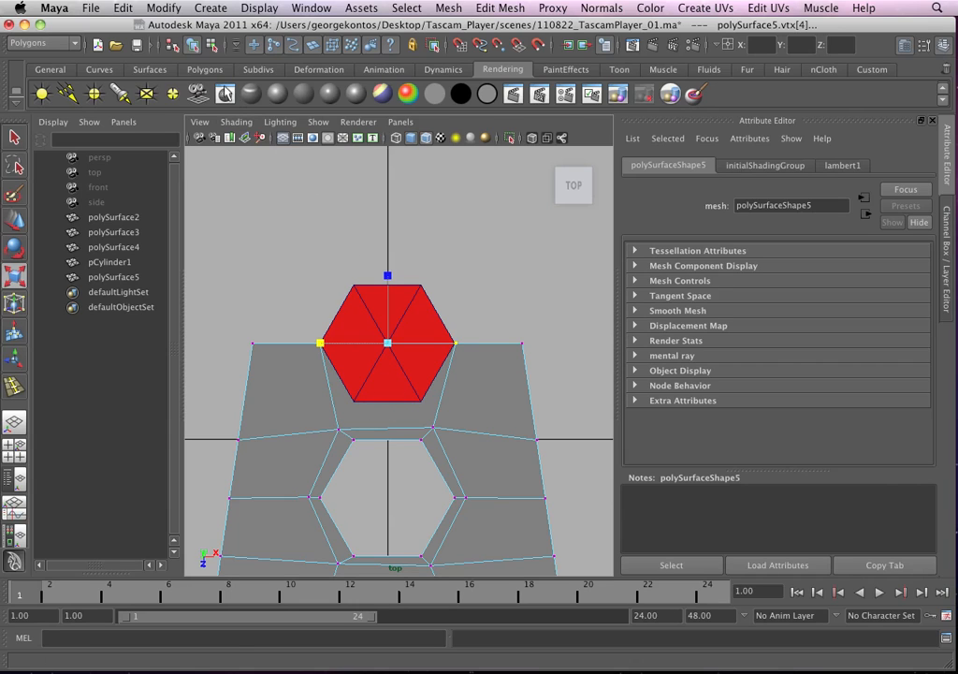
{"action": "left_click", "coordinate": [15, 138]}
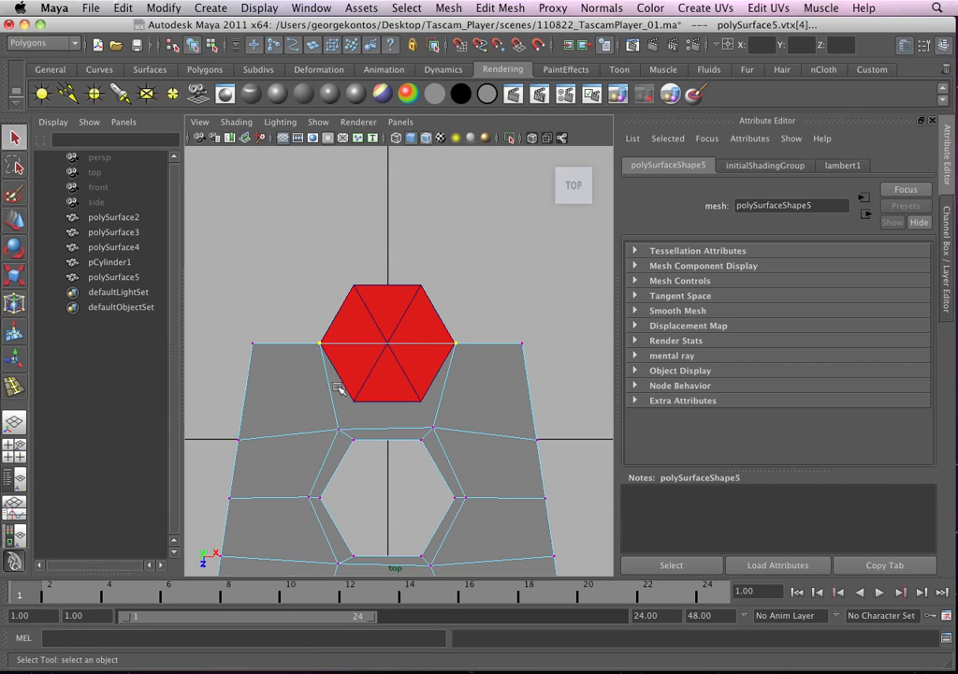
- Insert an edge loop across the duplicated patch's top row, level with the red hexagon's lower edge
{"action": "right_click_drag", "start_coordinate": [318, 388], "coordinate": [383, 357]}
{"action": "left_click", "coordinate": [321, 384]}
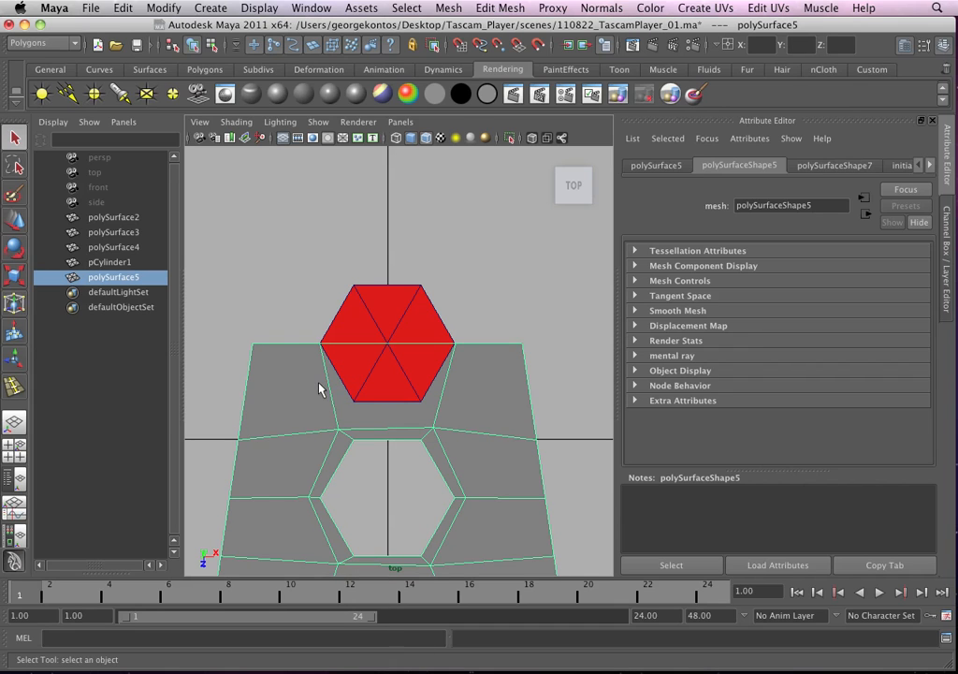
{"action": "left_click", "coordinate": [501, 7]}
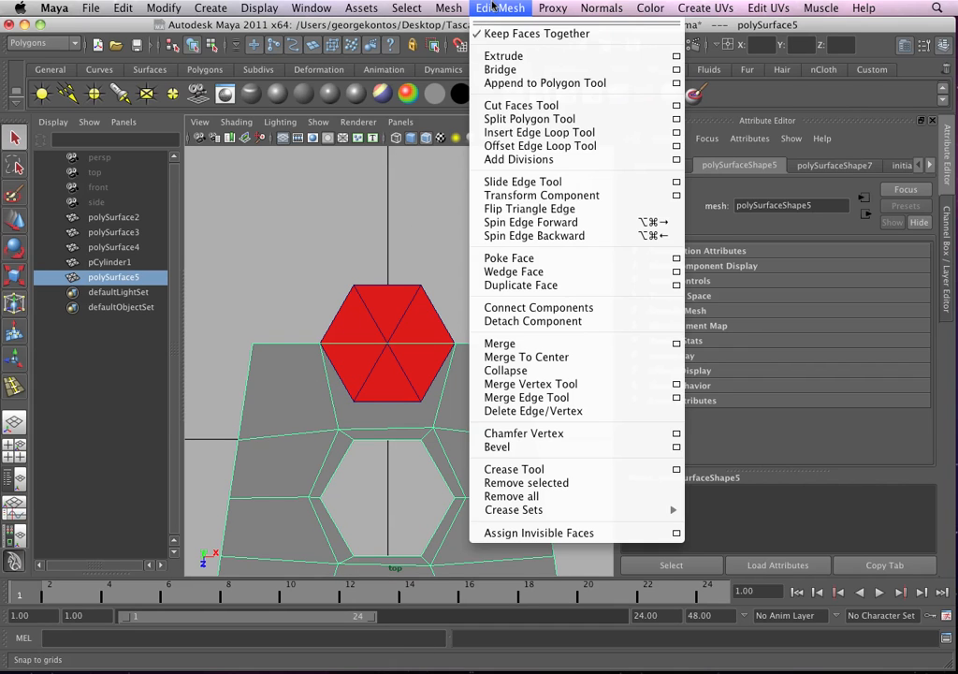
{"action": "left_click", "coordinate": [515, 130]}
{"action": "left_click_drag", "start_coordinate": [254, 381], "coordinate": [250, 412]}
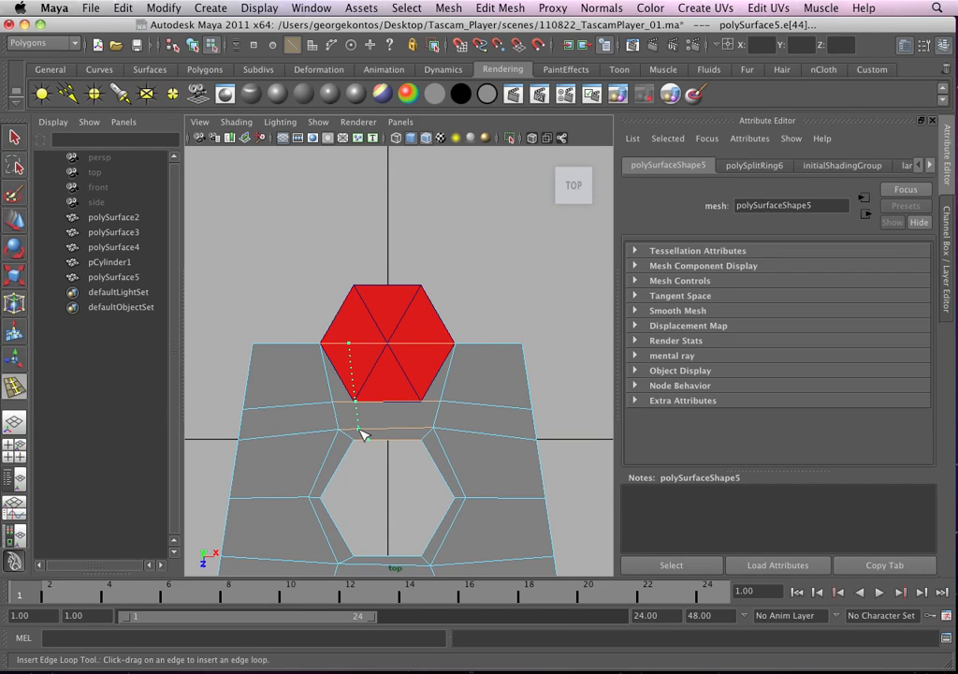
{"action": "left_click_drag", "start_coordinate": [364, 434], "coordinate": [365, 434]}
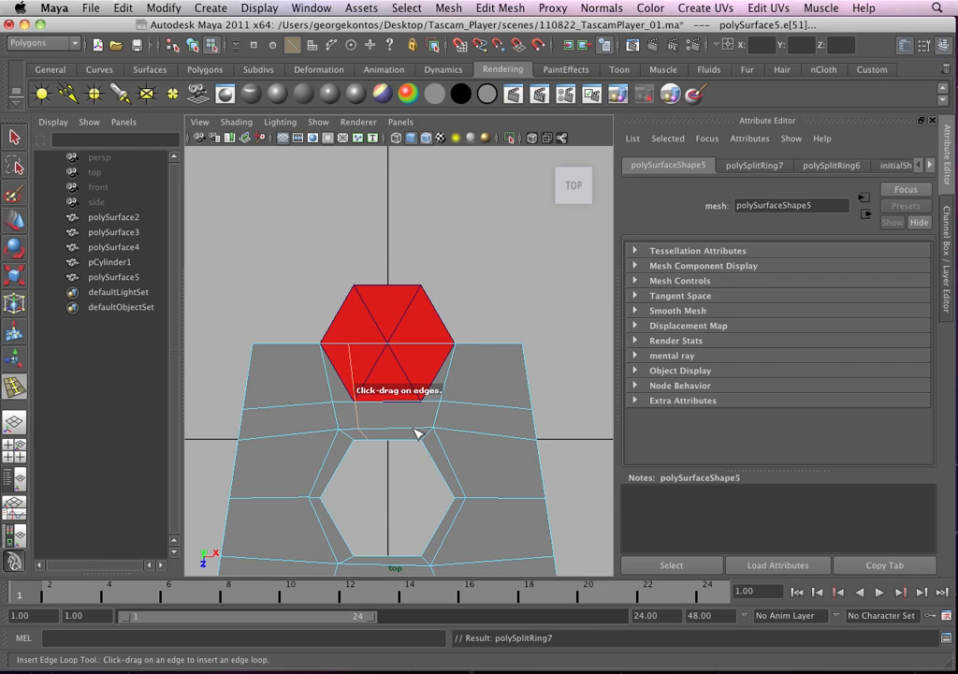
{"action": "key", "text": "ctrl+z"}
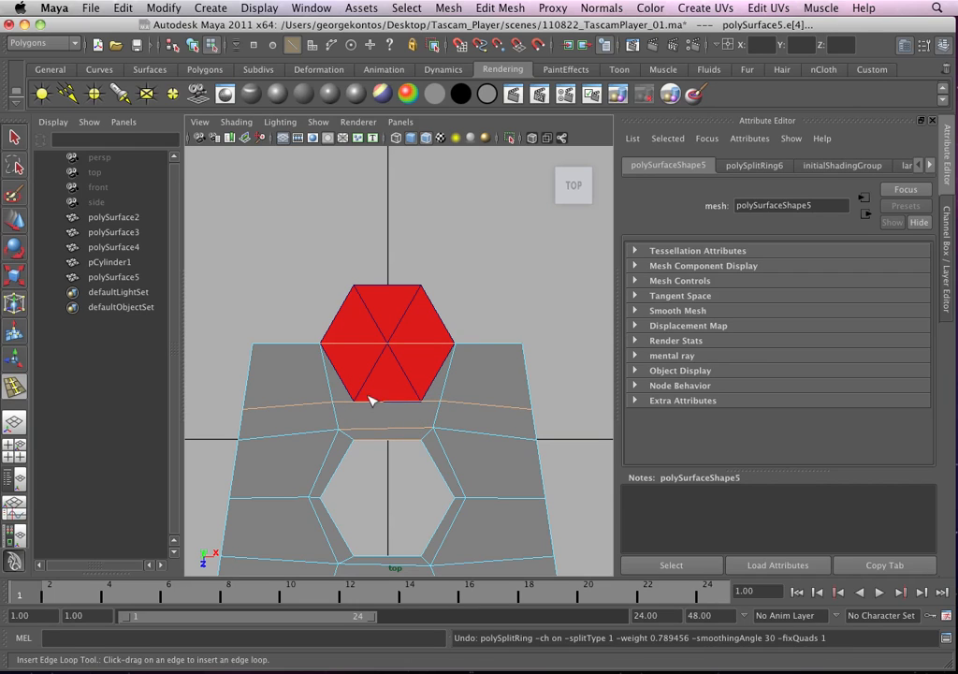
{"action": "key", "text": "q"}
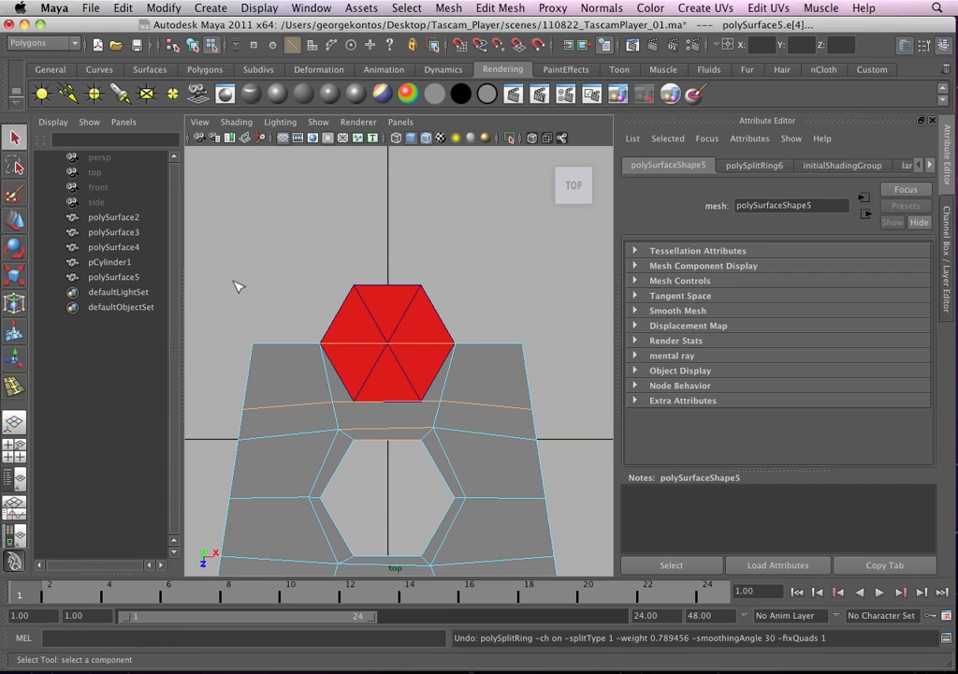
- Snap the two middle vertices of the new edge loop onto the red hexagon's two lower corners
{"action": "right_click_drag", "start_coordinate": [351, 398], "coordinate": [475, 431], "text": "alt"}
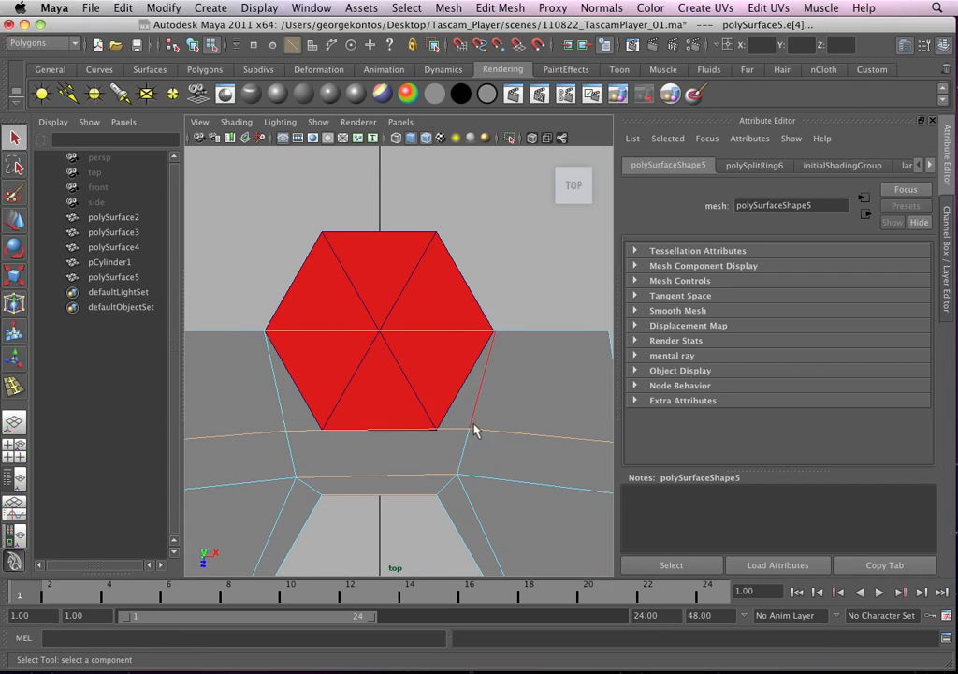
{"action": "right_click_drag", "start_coordinate": [408, 449], "coordinate": [295, 416]}
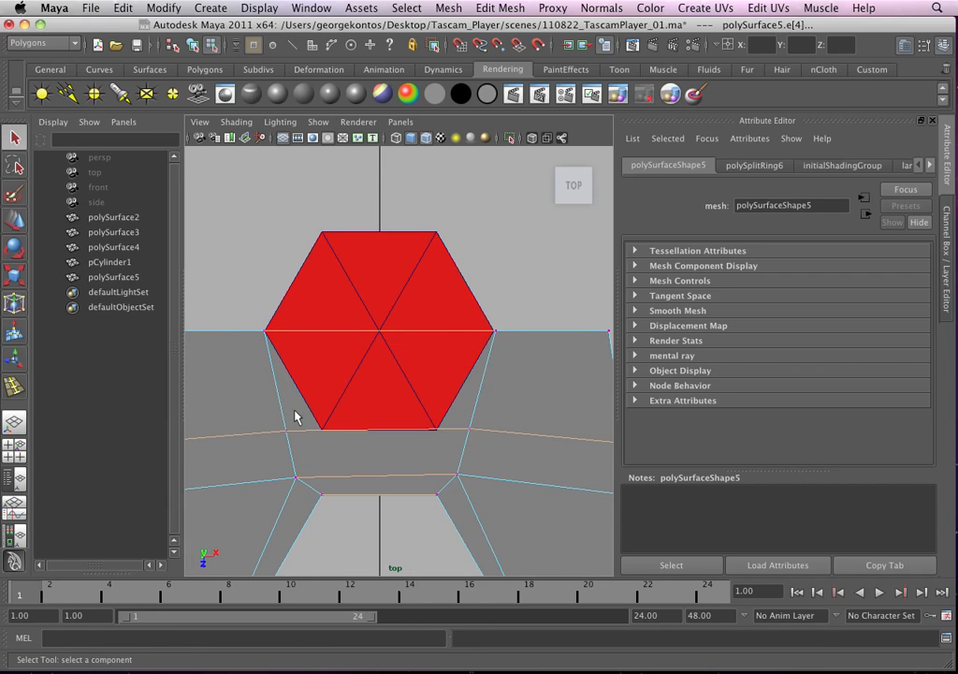
{"action": "left_click", "coordinate": [286, 430]}
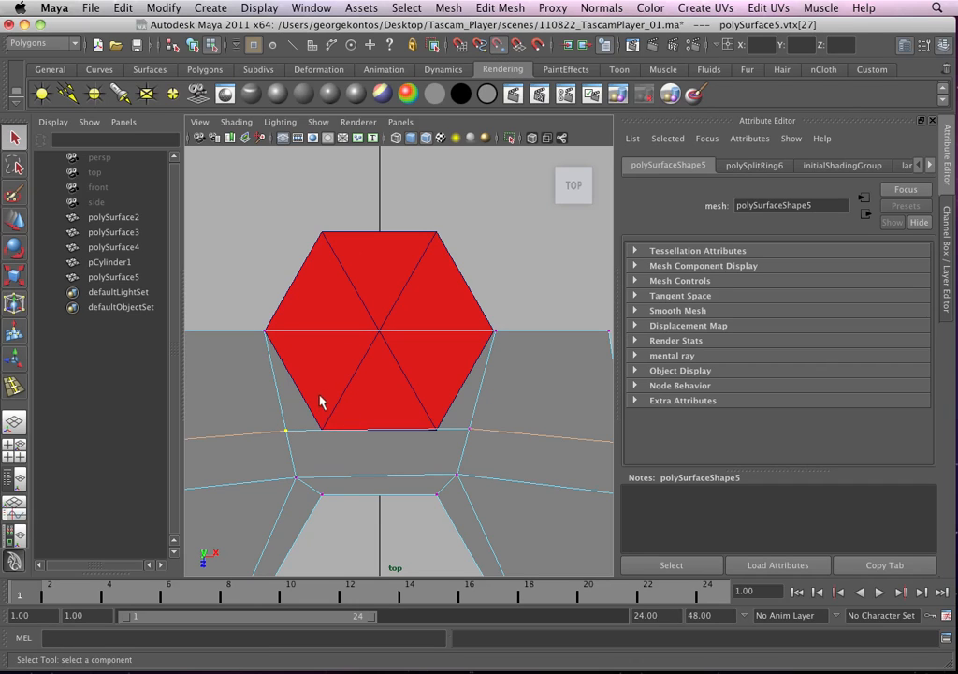
{"action": "key", "text": "w"}
{"action": "left_click_drag", "start_coordinate": [291, 428], "coordinate": [325, 430]}
{"action": "left_click", "coordinate": [469, 431]}
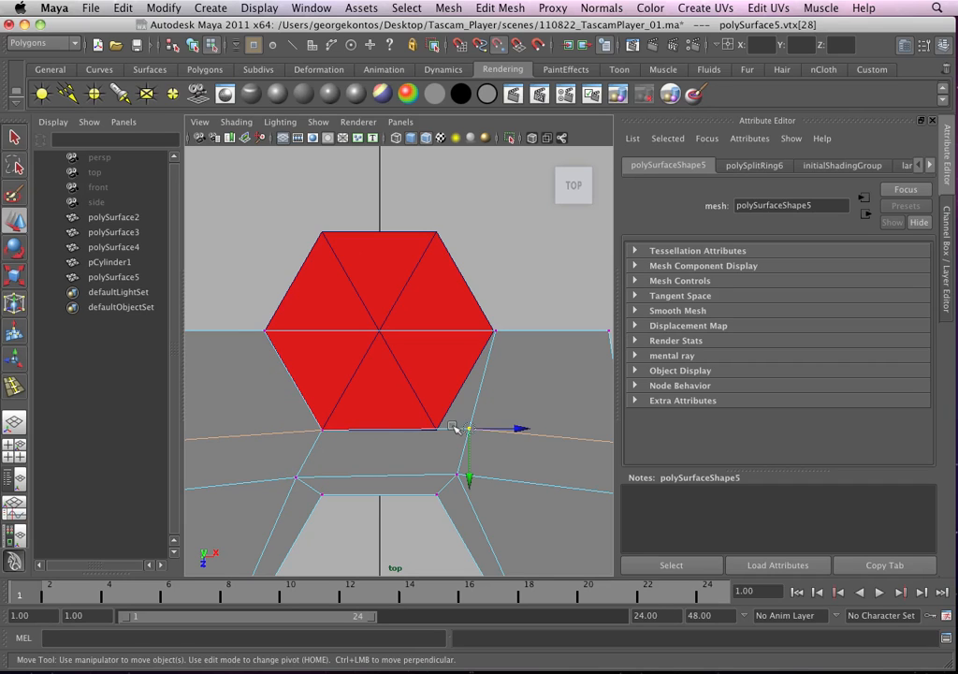
{"action": "left_click_drag", "start_coordinate": [469, 430], "coordinate": [437, 430]}
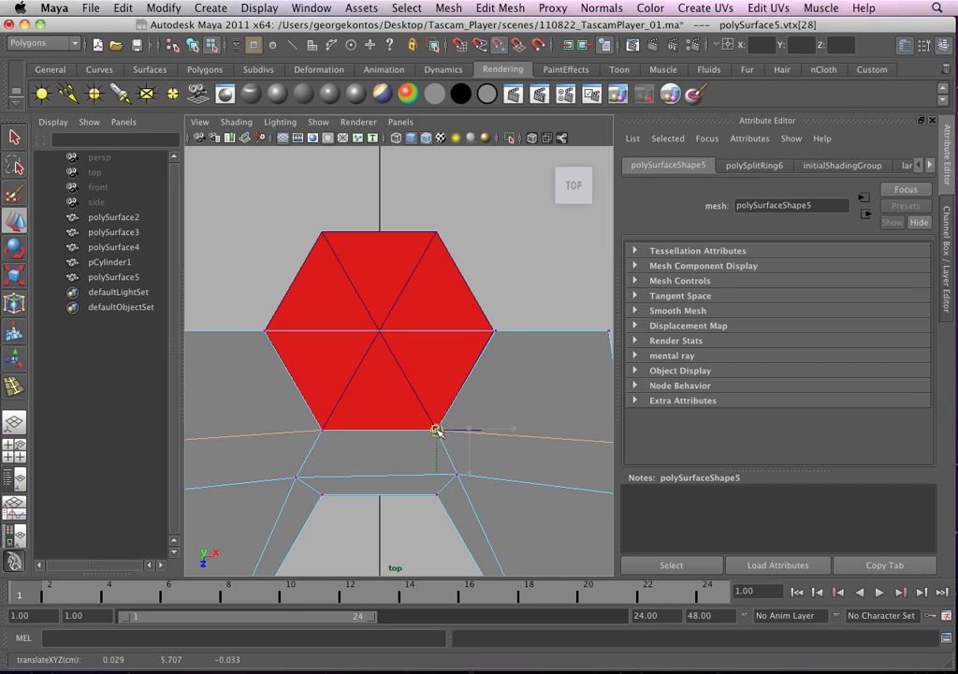
- Return the duplicated patch to object mode and hide the red hexagonal cylinder
{"action": "scroll", "coordinate": [427, 399], "scroll_direction": "down", "scroll_amount": 5}
{"action": "scroll", "coordinate": [421, 388], "scroll_direction": "up", "scroll_amount": 5}
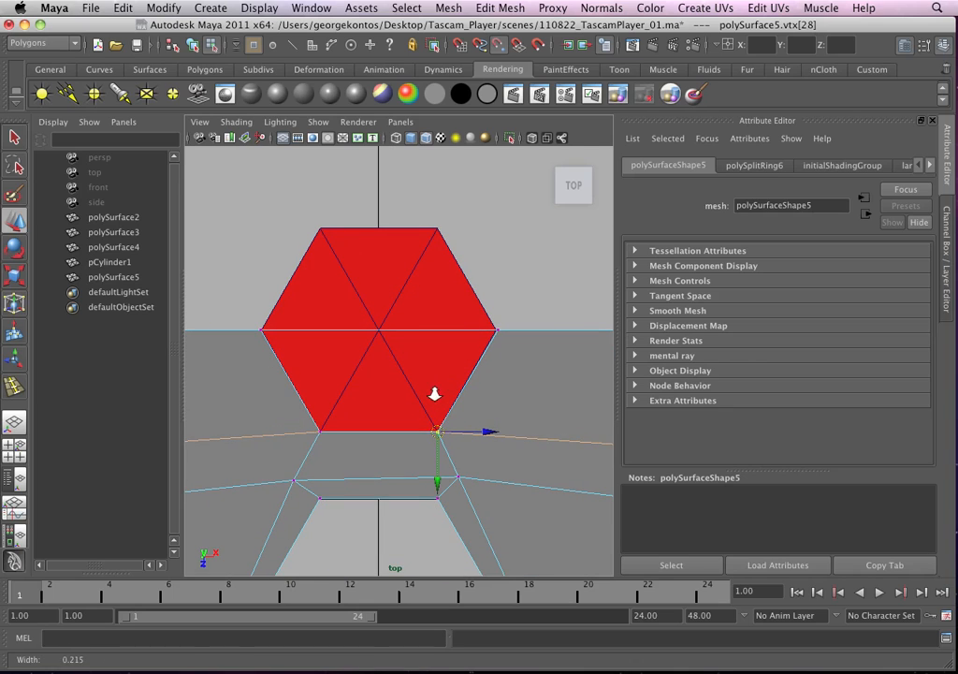
{"action": "middle_click_drag", "start_coordinate": [359, 401], "coordinate": [421, 398], "text": "alt"}
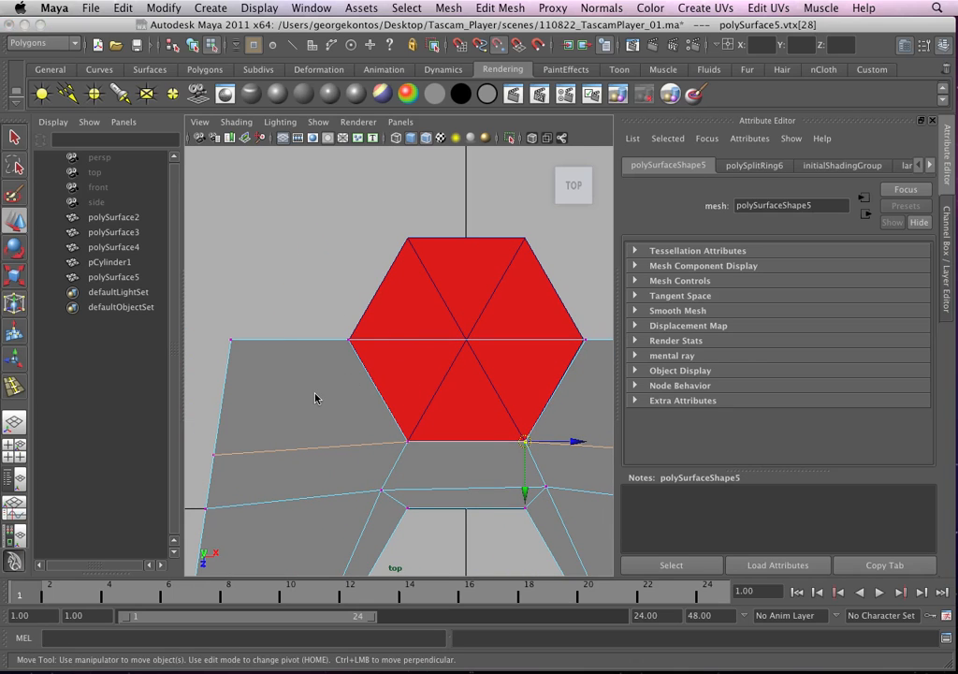
{"action": "right_click_drag", "start_coordinate": [315, 374], "coordinate": [373, 357]}
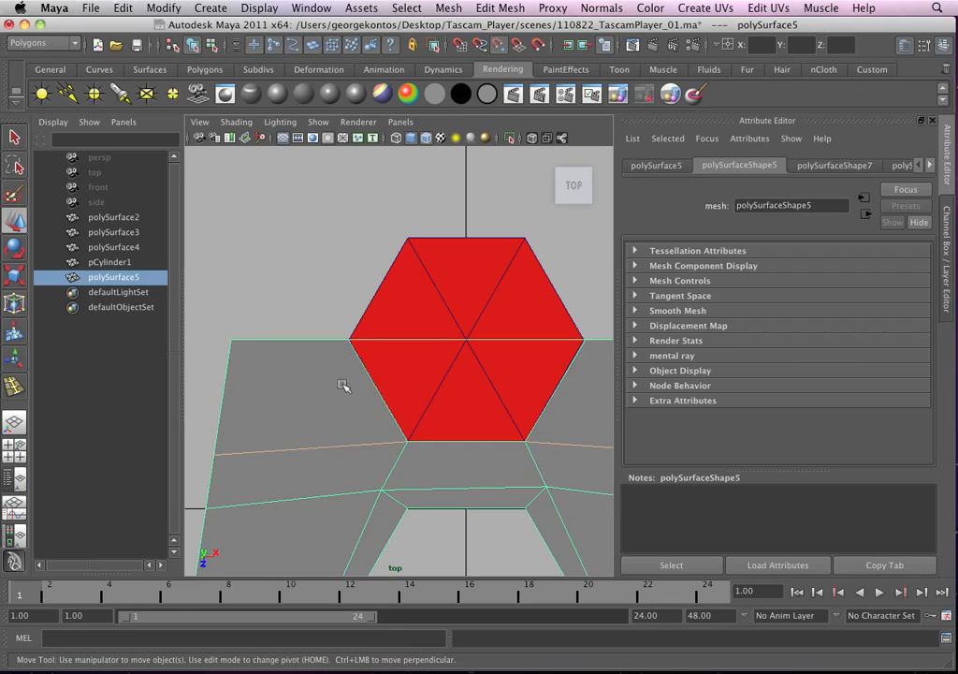
{"action": "left_click", "coordinate": [395, 395]}
{"action": "scroll", "coordinate": [479, 325], "scroll_direction": "down", "scroll_amount": 6}
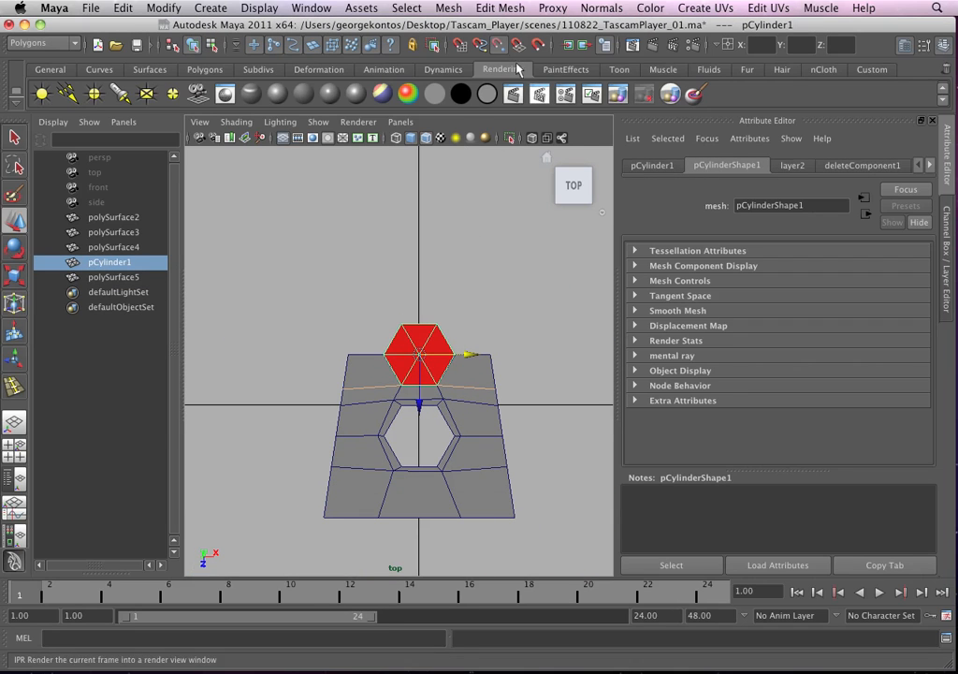
{"action": "key", "text": "ctrl+a"}
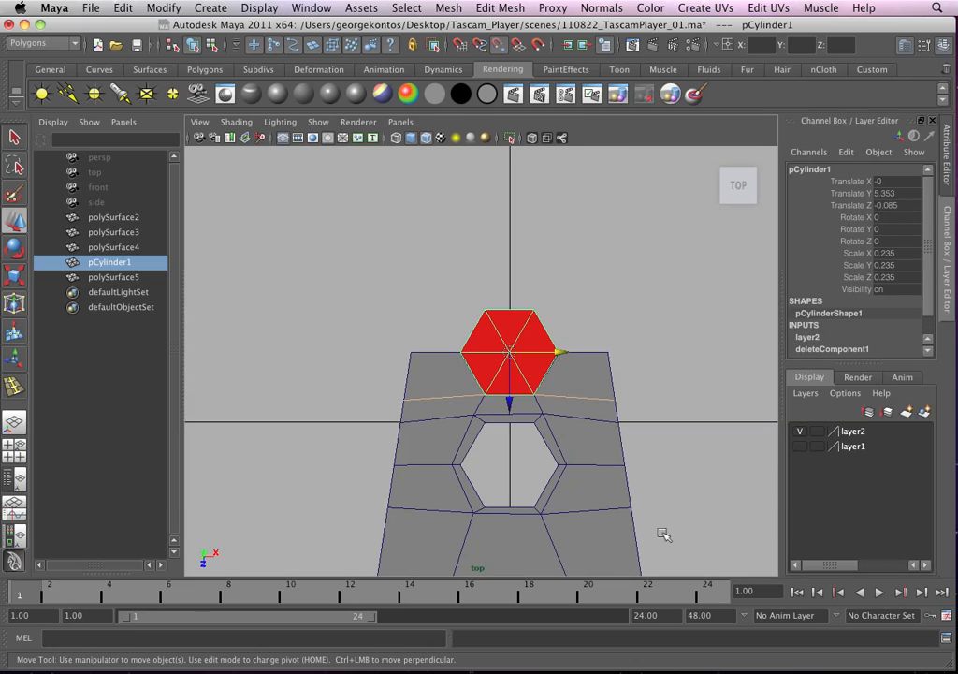
{"action": "left_click", "coordinate": [802, 435]}
{"action": "scroll", "coordinate": [547, 406], "scroll_direction": "up", "scroll_amount": 3}
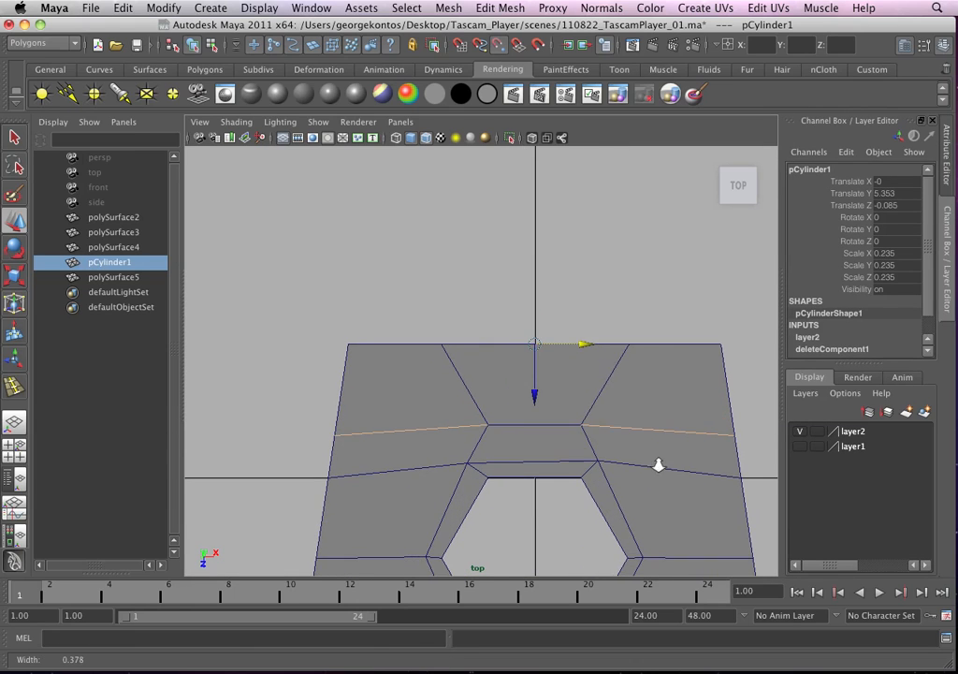
- Delete the middle face at the patch's upper edge to open a half-hexagon notch, and check the patch in smooth preview
{"action": "left_click", "coordinate": [584, 384]}
{"action": "right_click", "coordinate": [582, 380]}
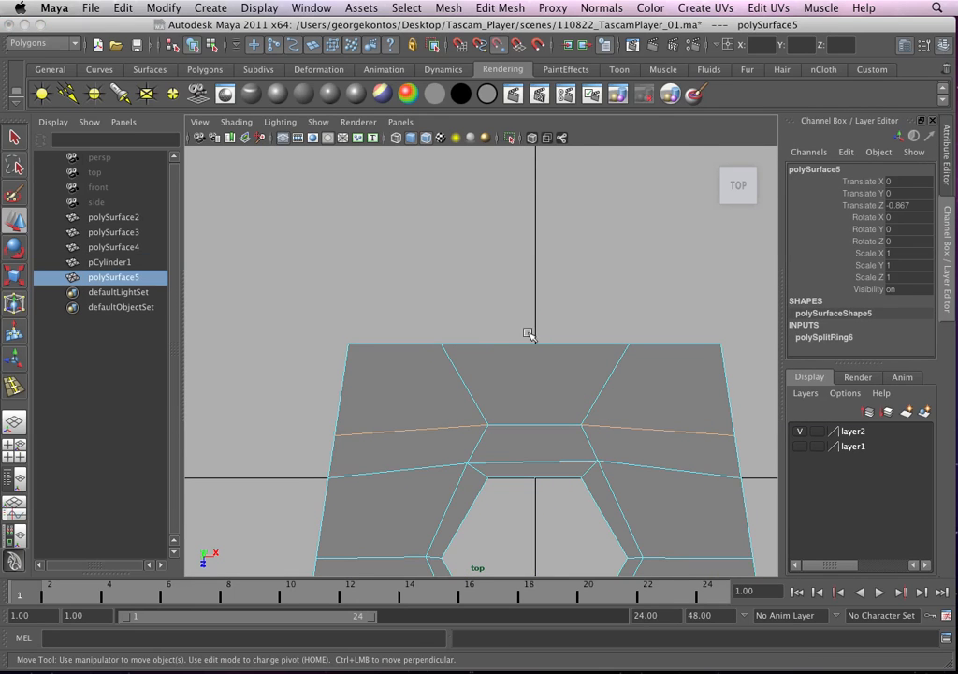
{"action": "left_click_drag", "start_coordinate": [508, 316], "coordinate": [558, 392]}
{"action": "key", "text": "Delete"}
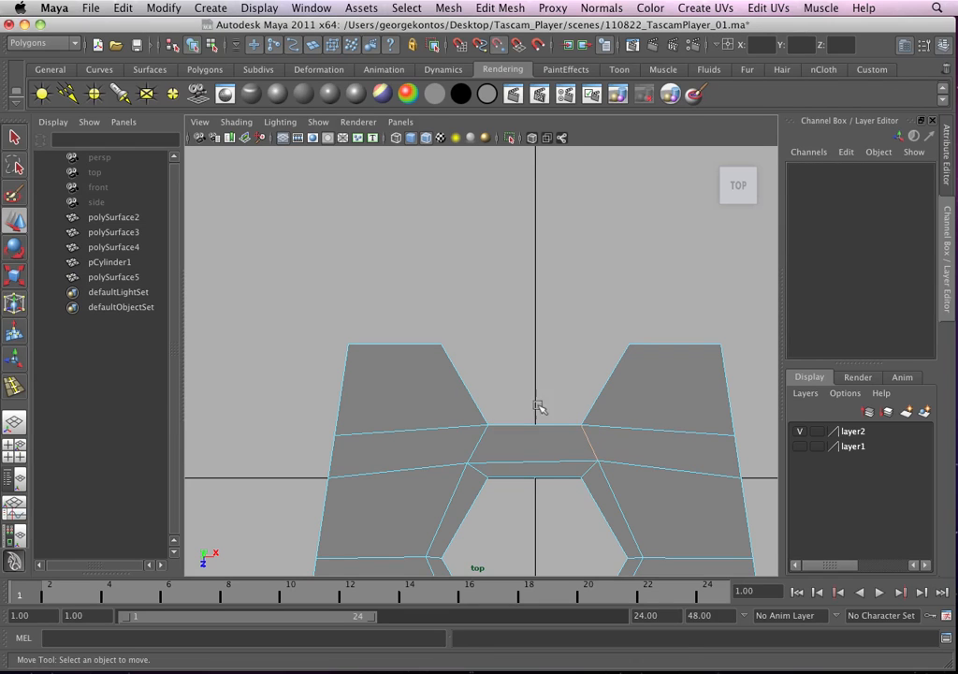
{"action": "right_click_drag", "start_coordinate": [621, 376], "coordinate": [689, 356]}
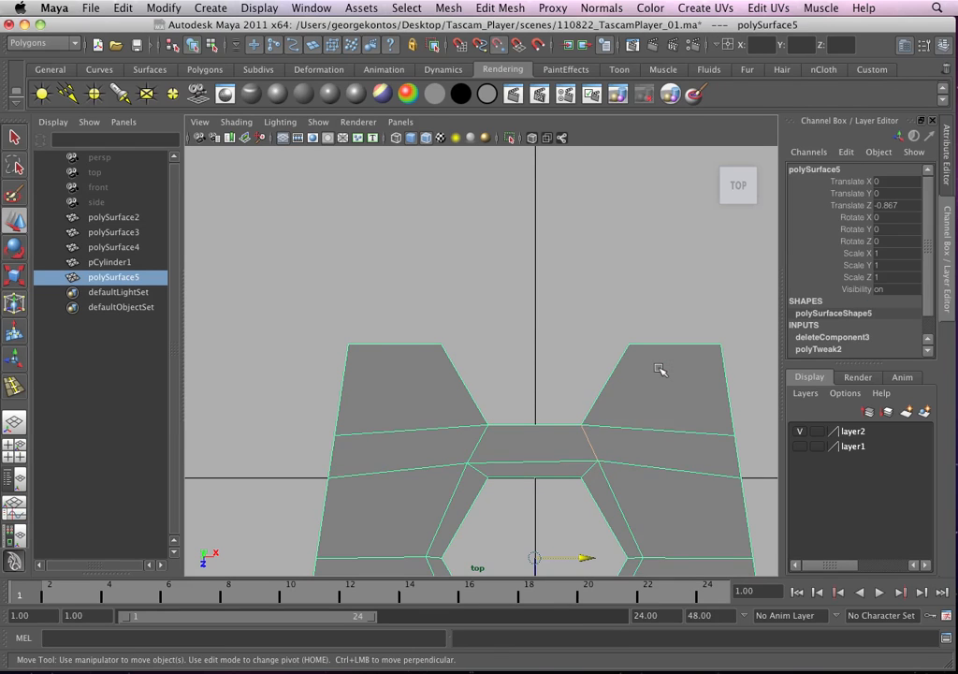
{"action": "key", "text": "3"}
{"action": "key", "text": "1"}
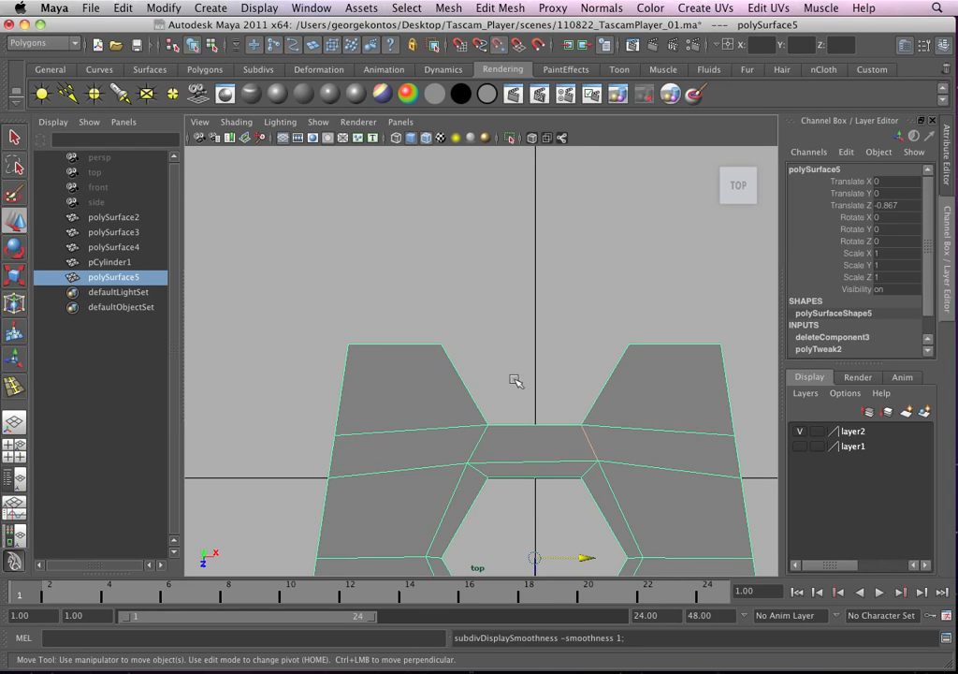
- Extrude the notch's three boundary edges and move the new border into the opening along world Z by -0.01
{"action": "right_click_drag", "start_coordinate": [462, 381], "coordinate": [463, 339]}
{"action": "left_click", "coordinate": [530, 425]}
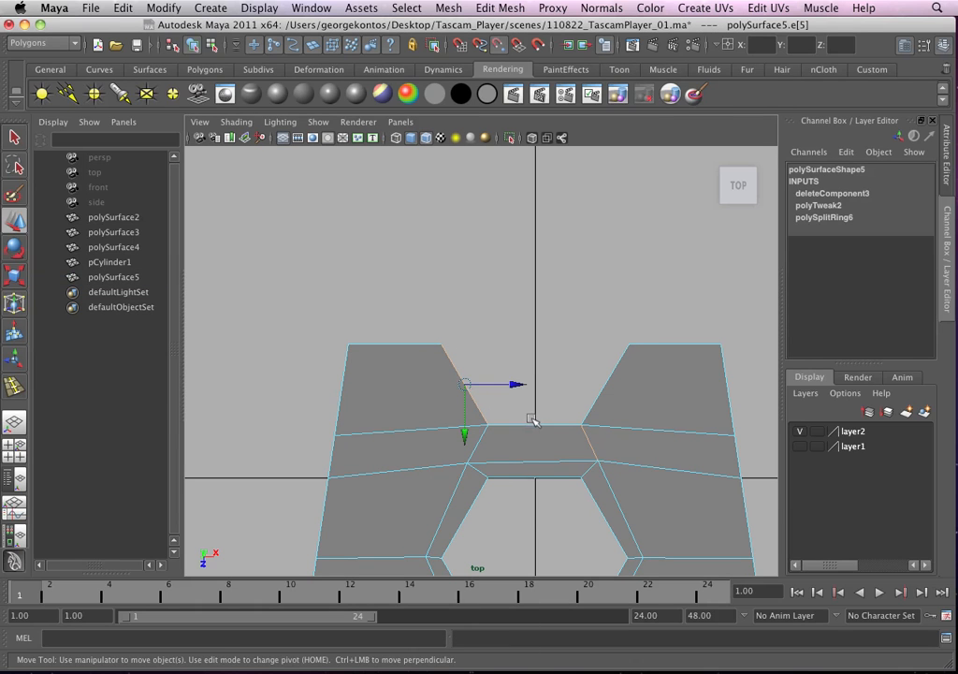
{"action": "key", "text": "f"}
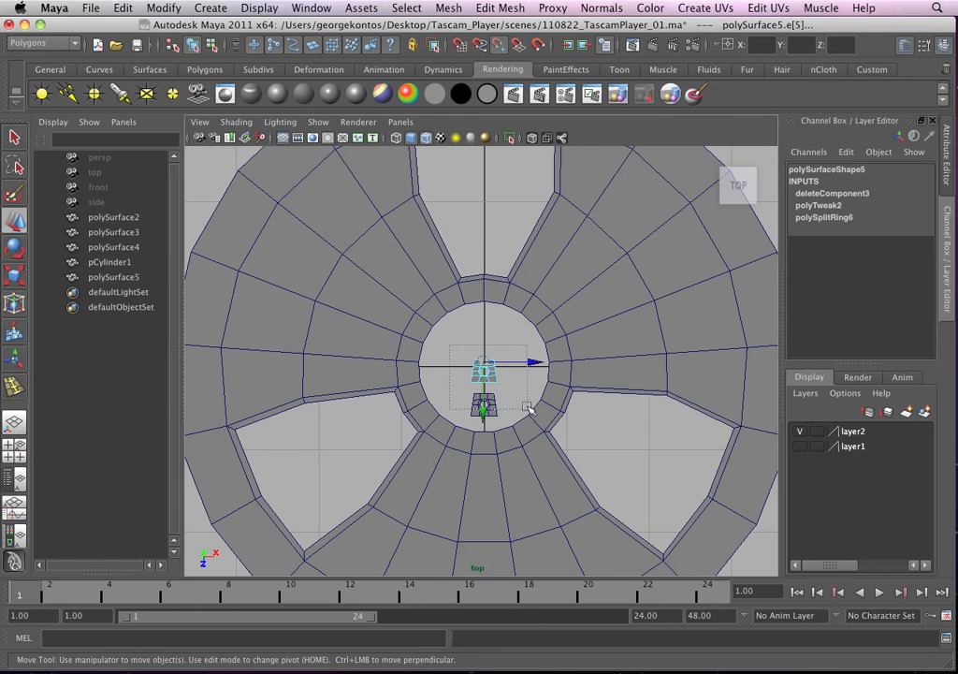
{"action": "scroll", "coordinate": [706, 509], "scroll_direction": "up", "scroll_amount": 15}
{"action": "left_click", "coordinate": [481, 379]}
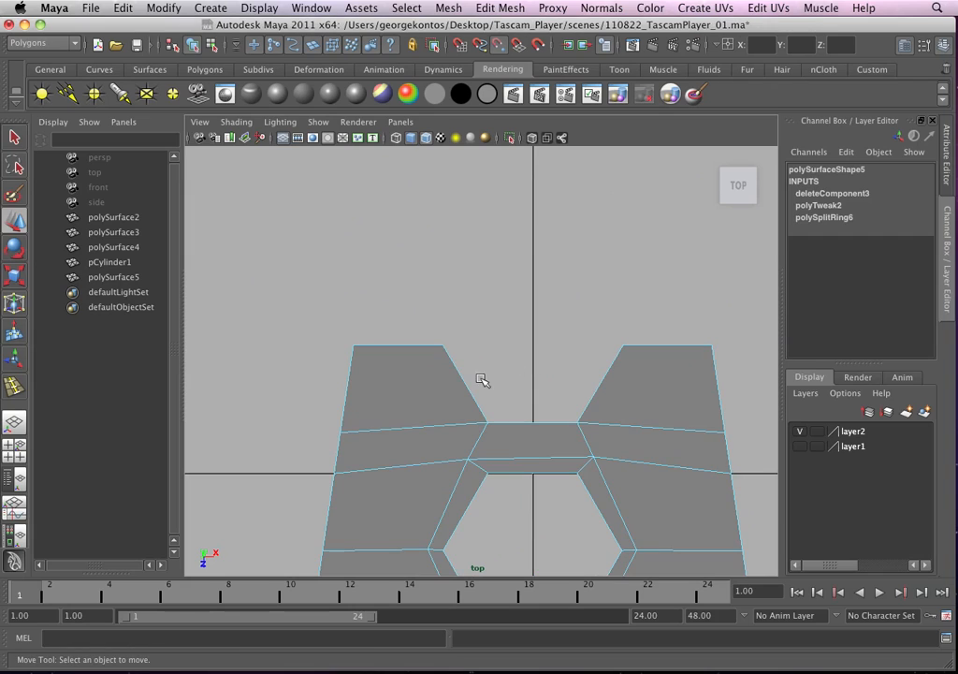
{"action": "left_click", "coordinate": [474, 377]}
{"action": "left_click", "coordinate": [543, 411], "text": "shift"}
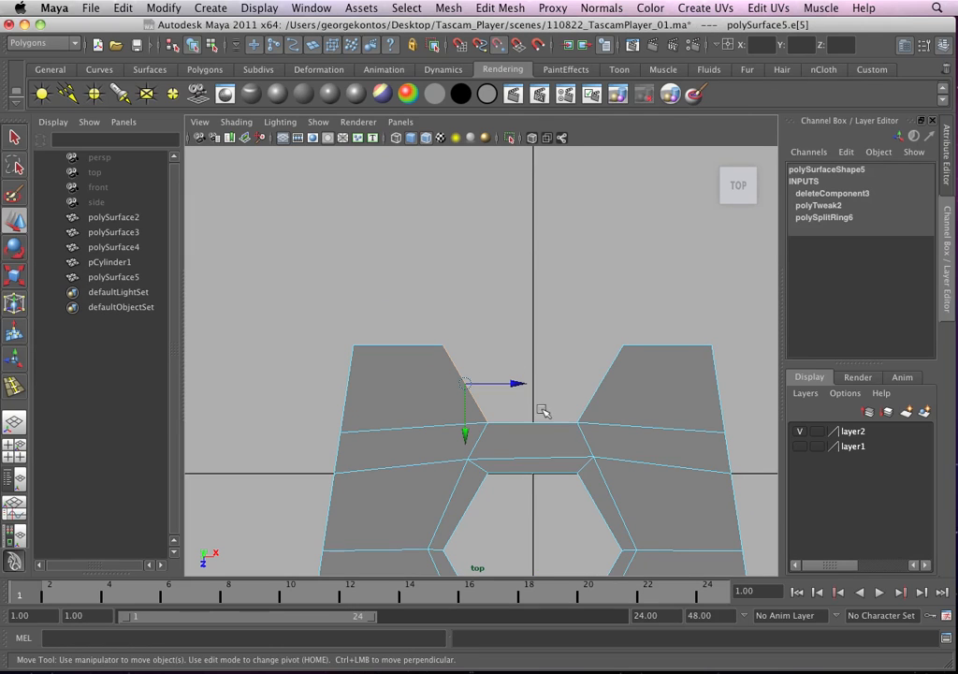
{"action": "left_click", "coordinate": [618, 356], "text": "shift"}
{"action": "scroll", "coordinate": [509, 337], "scroll_direction": "up", "scroll_amount": 1}
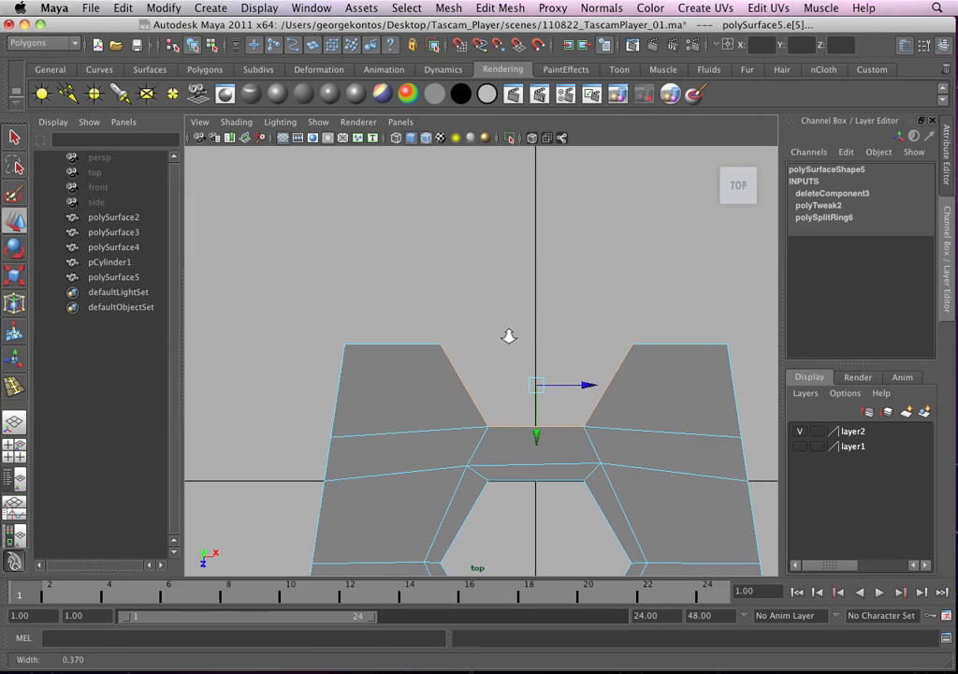
{"action": "scroll", "coordinate": [509, 337], "scroll_direction": "up", "scroll_amount": 1}
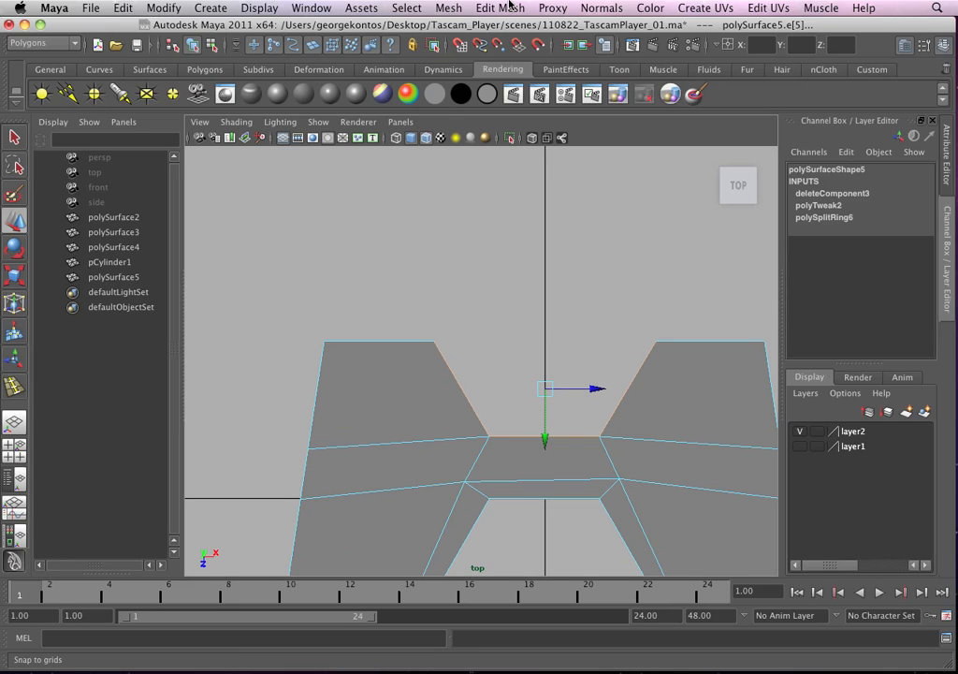
{"action": "left_click", "coordinate": [500, 8]}
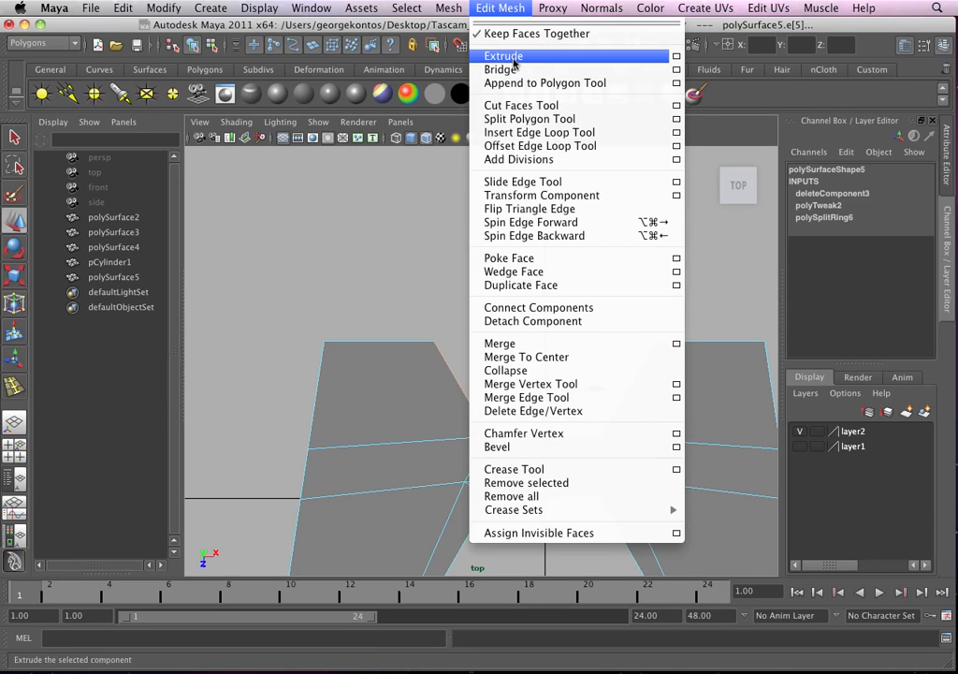
{"action": "left_click", "coordinate": [504, 56]}
{"action": "left_click", "coordinate": [511, 363]}
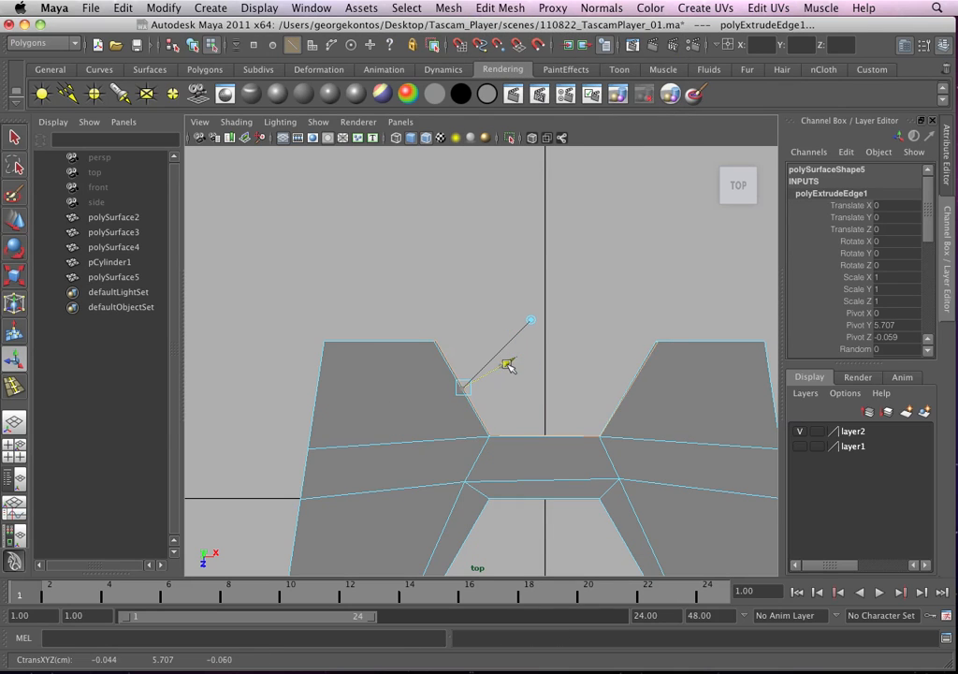
{"action": "left_click_drag", "start_coordinate": [514, 365], "coordinate": [522, 367]}
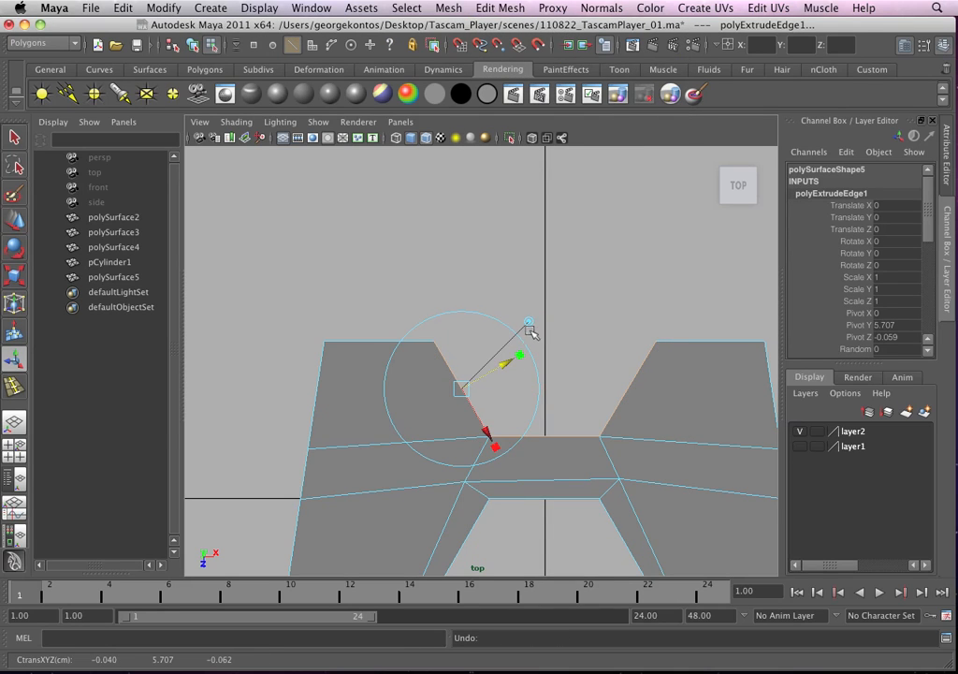
{"action": "left_click", "coordinate": [529, 323]}
{"action": "left_click_drag", "start_coordinate": [552, 414], "coordinate": [550, 398]}
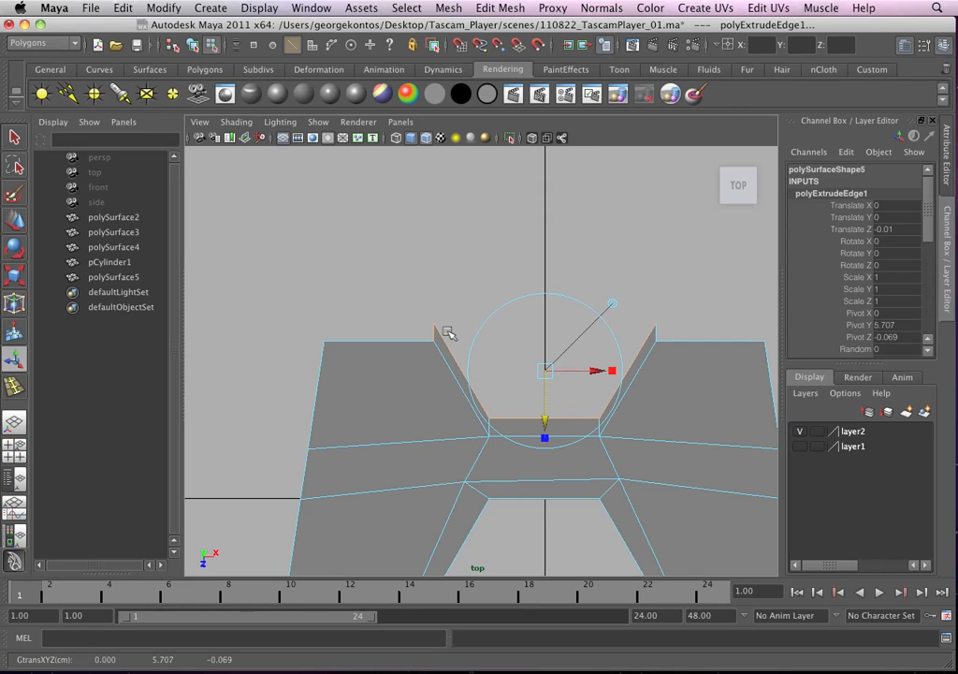
- Move the notch border's two left vertices inward so the extruded strip has width on that side, with the tip near the patch's upper edge
{"action": "right_click_drag", "start_coordinate": [447, 330], "coordinate": [442, 336]}
{"action": "right_click_drag", "start_coordinate": [443, 331], "coordinate": [410, 329]}
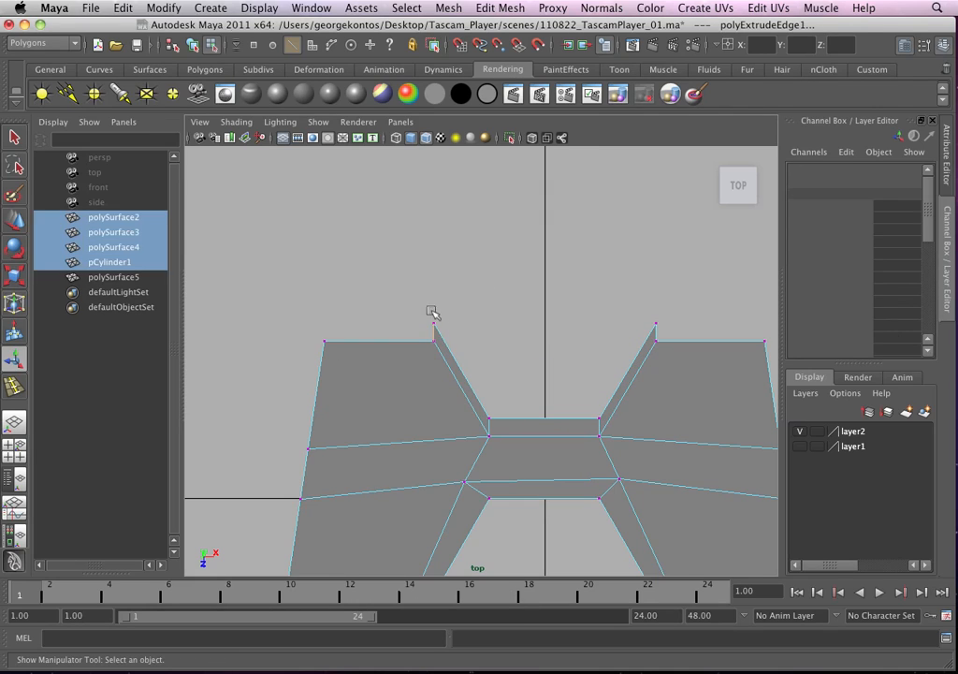
{"action": "left_click", "coordinate": [435, 323]}
{"action": "key", "text": "w"}
{"action": "left_click_drag", "start_coordinate": [436, 325], "coordinate": [468, 344]}
{"action": "left_click", "coordinate": [491, 418]}
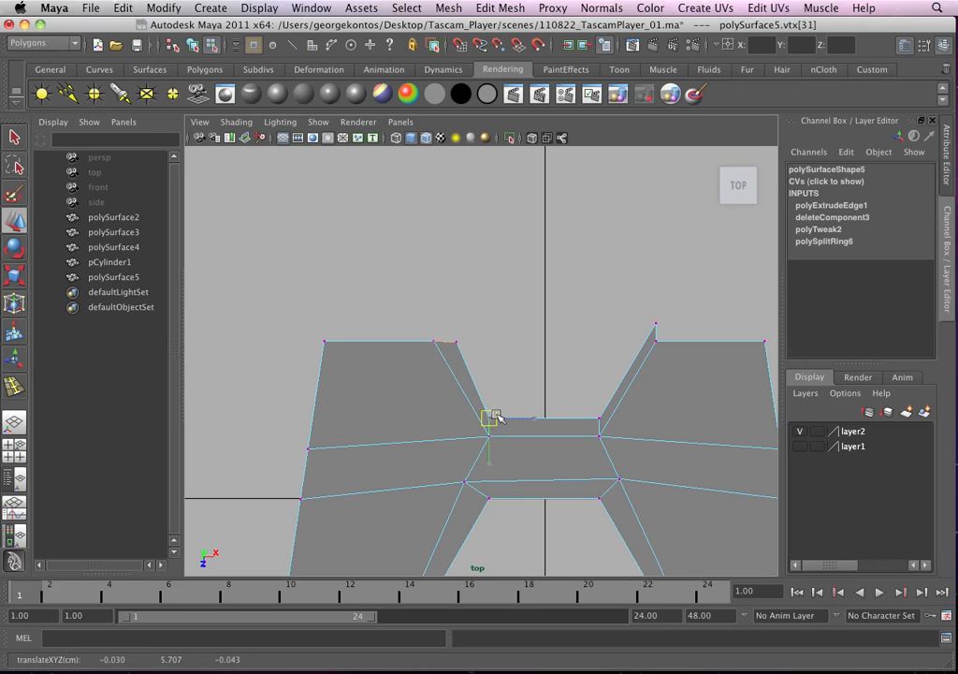
{"action": "left_click_drag", "start_coordinate": [498, 419], "coordinate": [501, 425]}
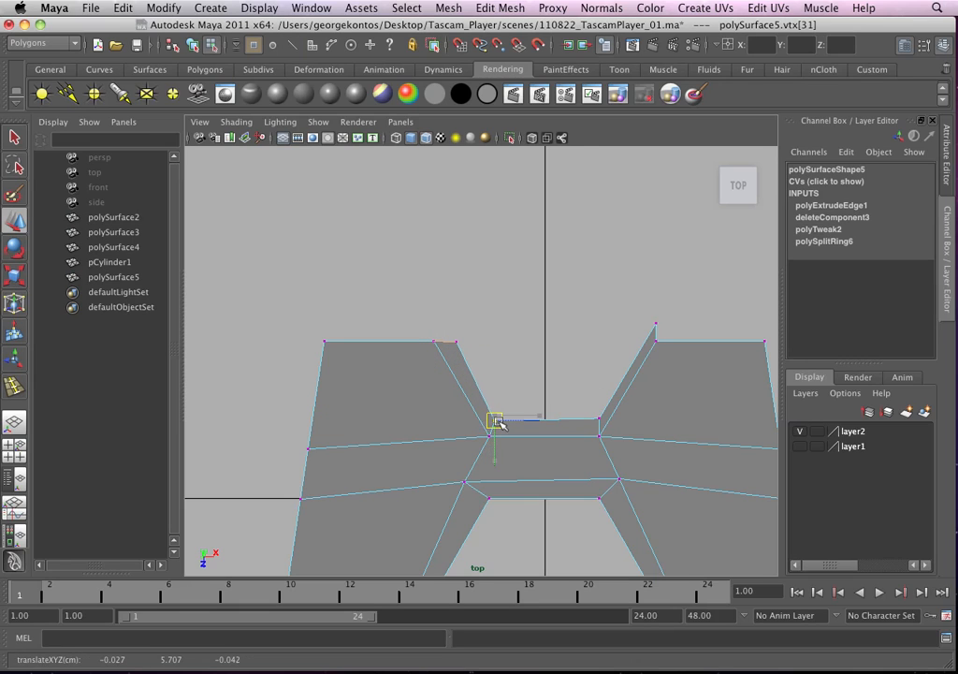
- Move the notch border's two right vertices inward to mirror the left side of the extruded strip
{"action": "left_click", "coordinate": [599, 419]}
{"action": "left_click_drag", "start_coordinate": [599, 420], "coordinate": [600, 423]}
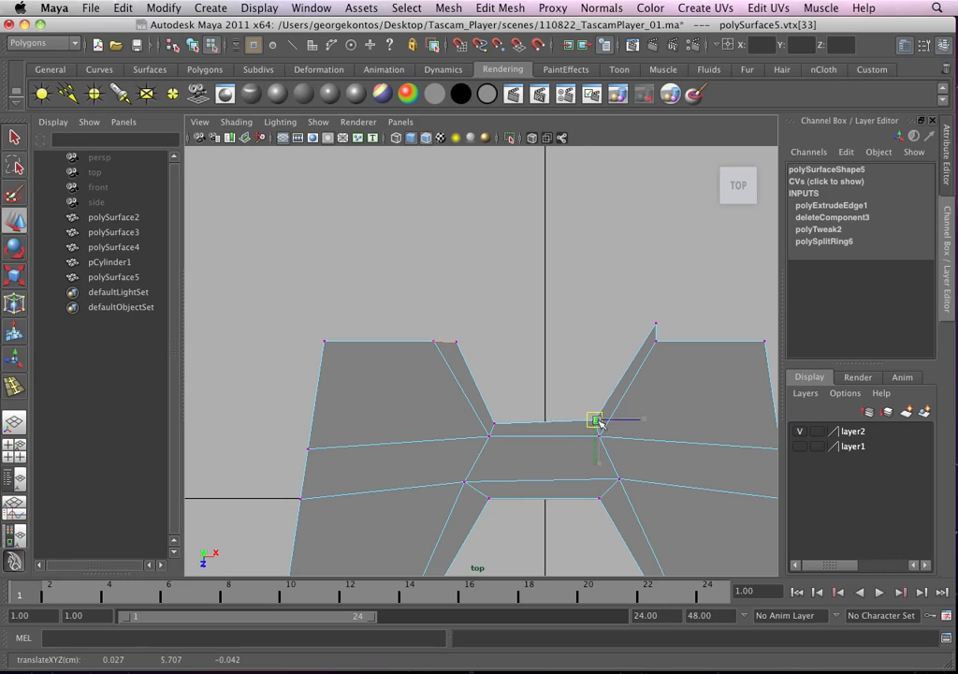
{"action": "left_click", "coordinate": [655, 323]}
{"action": "left_click_drag", "start_coordinate": [656, 325], "coordinate": [634, 345]}
- Level the notch border's two tip vertices with each other and snap them in Z to the patch's upper edge
{"action": "left_click", "coordinate": [456, 342]}
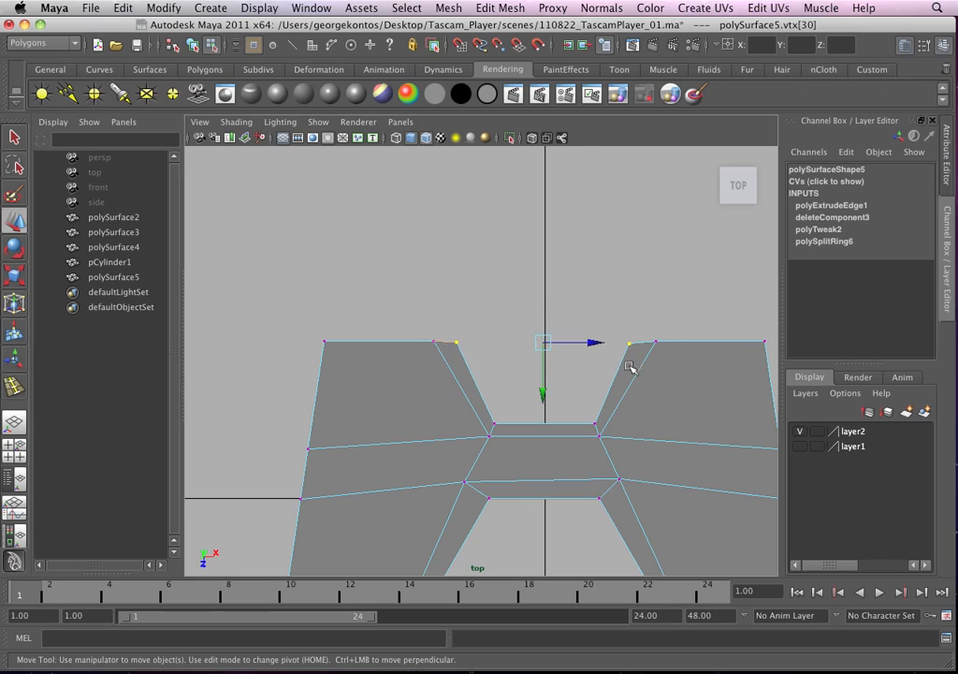
{"action": "key", "text": "r"}
{"action": "left_click_drag", "start_coordinate": [543, 275], "coordinate": [545, 360]}
{"action": "key", "text": "w"}
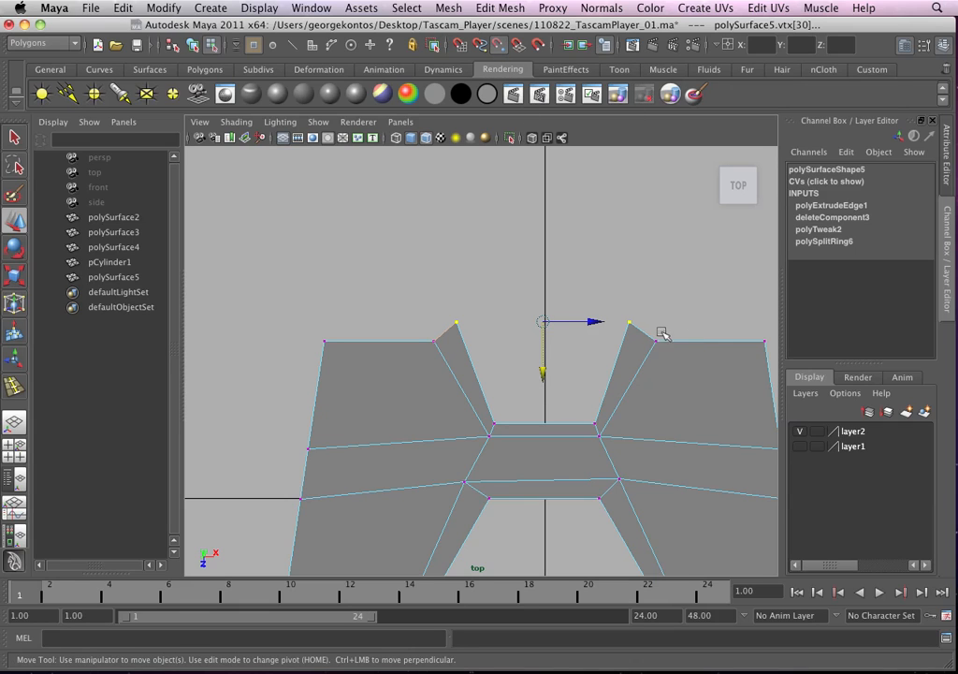
{"action": "middle_click_drag", "start_coordinate": [659, 343], "coordinate": [659, 342]}
- Slide each tip vertex outward along X so the strip along the notch sides becomes narrow and even
{"action": "right_click_drag", "start_coordinate": [658, 335], "coordinate": [466, 356], "text": "alt"}
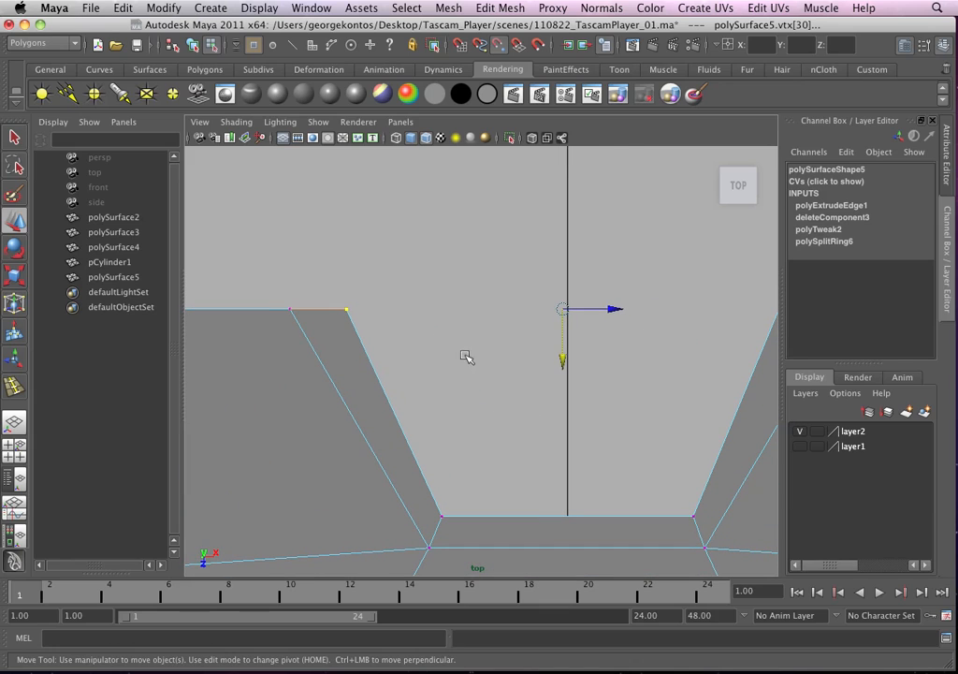
{"action": "left_click_drag", "start_coordinate": [391, 327], "coordinate": [375, 312]}
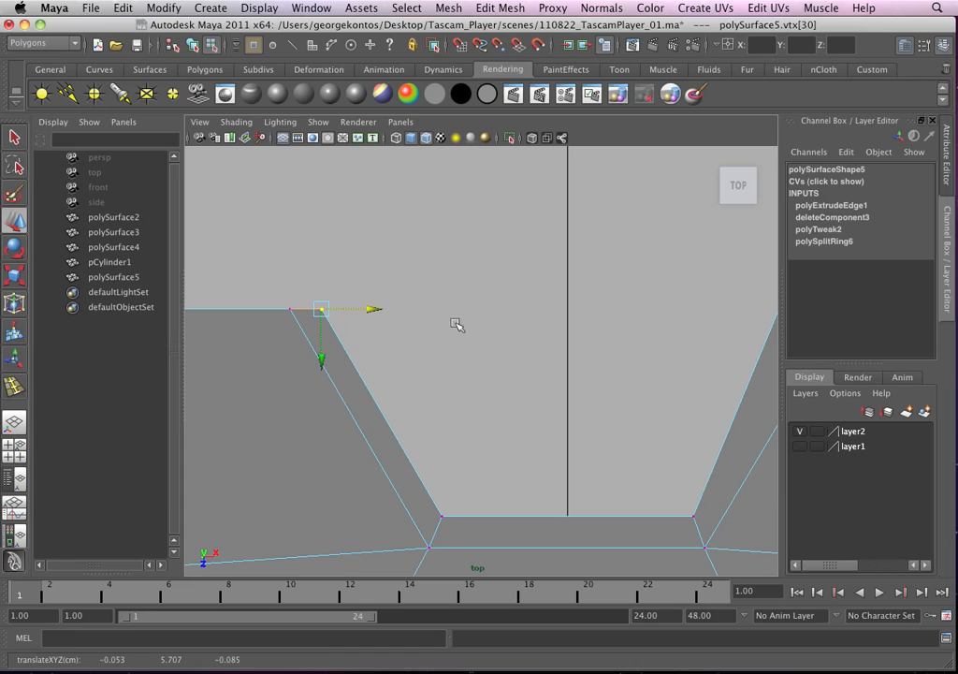
{"action": "middle_click_drag", "start_coordinate": [457, 325], "coordinate": [372, 321], "text": "alt"}
{"action": "left_click_drag", "start_coordinate": [660, 309], "coordinate": [660, 309]}
{"action": "left_click_drag", "start_coordinate": [734, 314], "coordinate": [749, 312]}
- Clear the vertex selection and return the notched patch to object mode
{"action": "right_click_drag", "start_coordinate": [609, 360], "coordinate": [541, 385], "text": "alt"}
{"action": "mouse_move", "coordinate": [455, 373]}
{"action": "right_mouse_down"}
{"action": "mouse_move", "coordinate": [520, 357]}
{"action": "mouse_move", "coordinate": [513, 400]}
{"action": "mouse_move", "coordinate": [509, 338]}
{"action": "mouse_move", "coordinate": [451, 375]}
{"action": "right_mouse_up"}
{"action": "left_click", "coordinate": [515, 393]}
{"action": "left_click_drag", "start_coordinate": [567, 444], "coordinate": [432, 348]}
{"action": "left_click", "coordinate": [534, 364]}
{"action": "right_click_drag", "start_coordinate": [508, 368], "coordinate": [543, 346]}
{"action": "scroll", "coordinate": [426, 368], "scroll_direction": "up", "scroll_amount": 10}
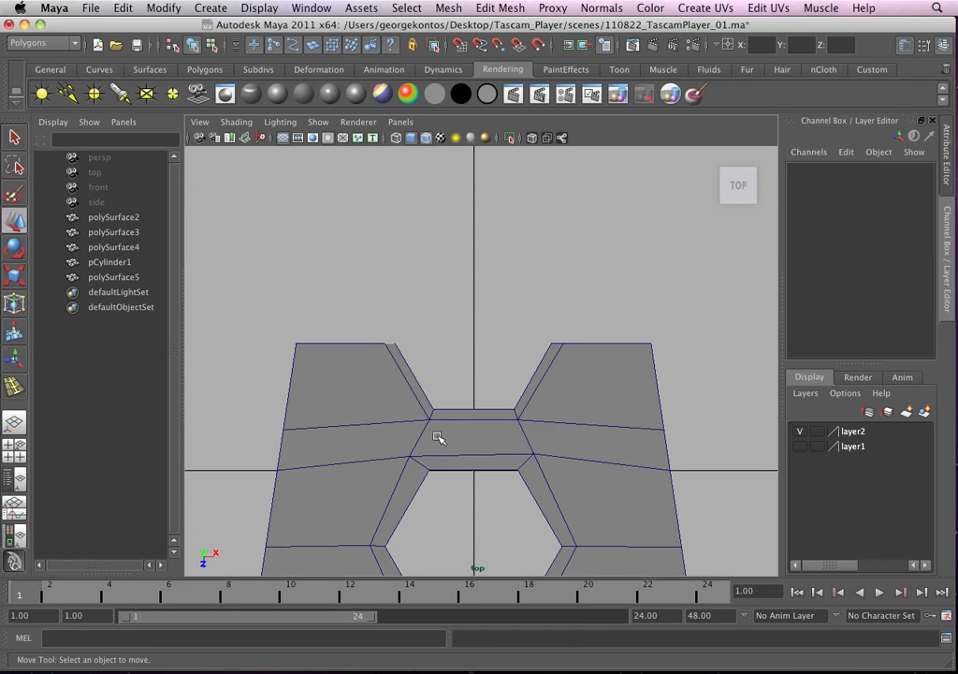
{"action": "right_click_drag", "start_coordinate": [400, 415], "coordinate": [421, 336]}
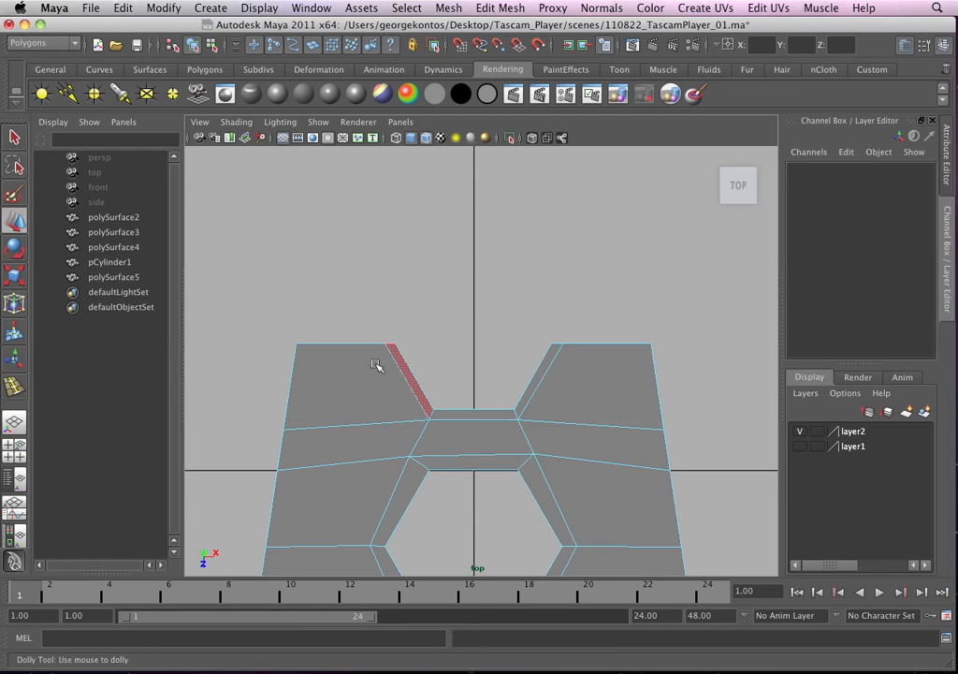
{"action": "scroll", "coordinate": [405, 418], "scroll_direction": "up", "scroll_amount": 3}
{"action": "right_click_drag", "start_coordinate": [362, 342], "coordinate": [362, 341]}
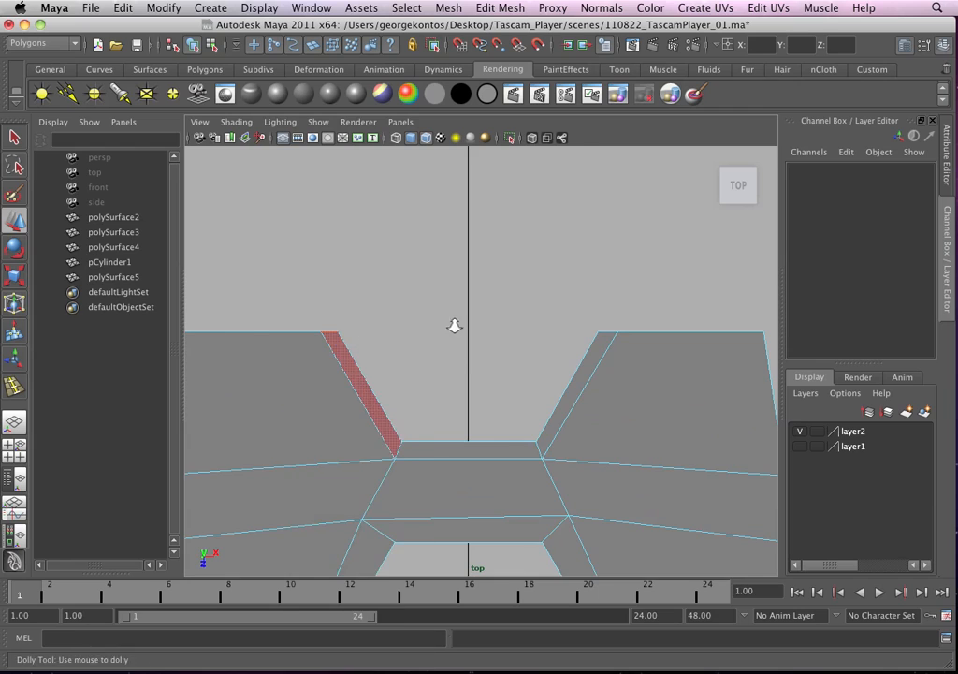
{"action": "right_click_drag", "start_coordinate": [454, 325], "coordinate": [376, 321], "text": "alt"}
{"action": "double_click", "coordinate": [513, 360]}
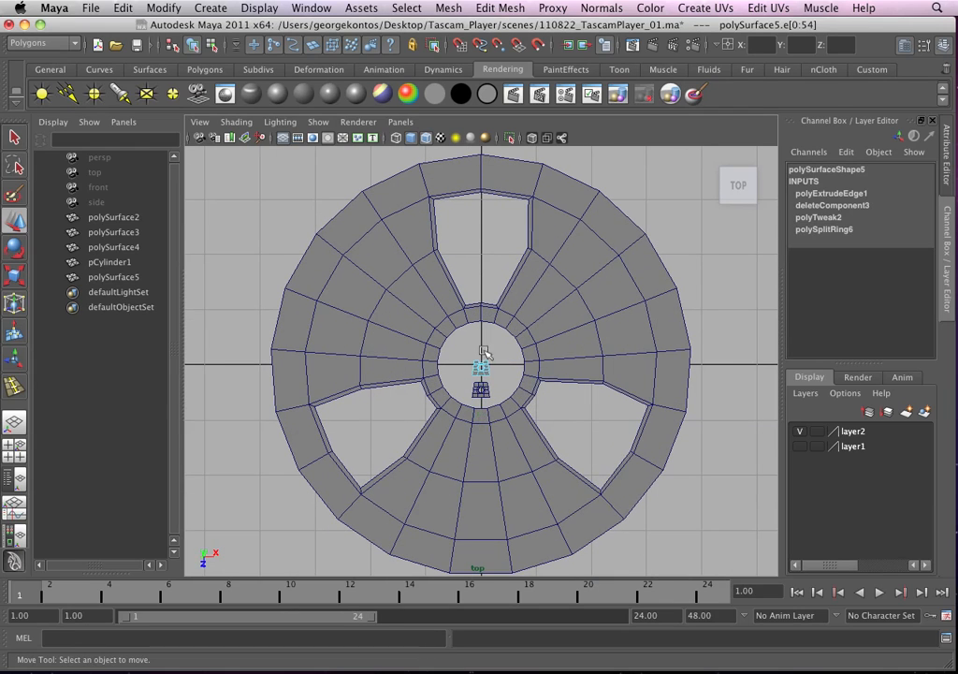
- Return the notched patch to object mode and show both small patches inside the reel's centre in smooth preview
{"action": "left_click", "coordinate": [486, 349]}
{"action": "scroll", "coordinate": [689, 487], "scroll_direction": "up", "scroll_amount": 5}
{"action": "right_click_drag", "start_coordinate": [520, 372], "coordinate": [586, 356]}
{"action": "scroll", "coordinate": [542, 362], "scroll_direction": "down", "scroll_amount": 5}
{"action": "left_click", "coordinate": [513, 391]}
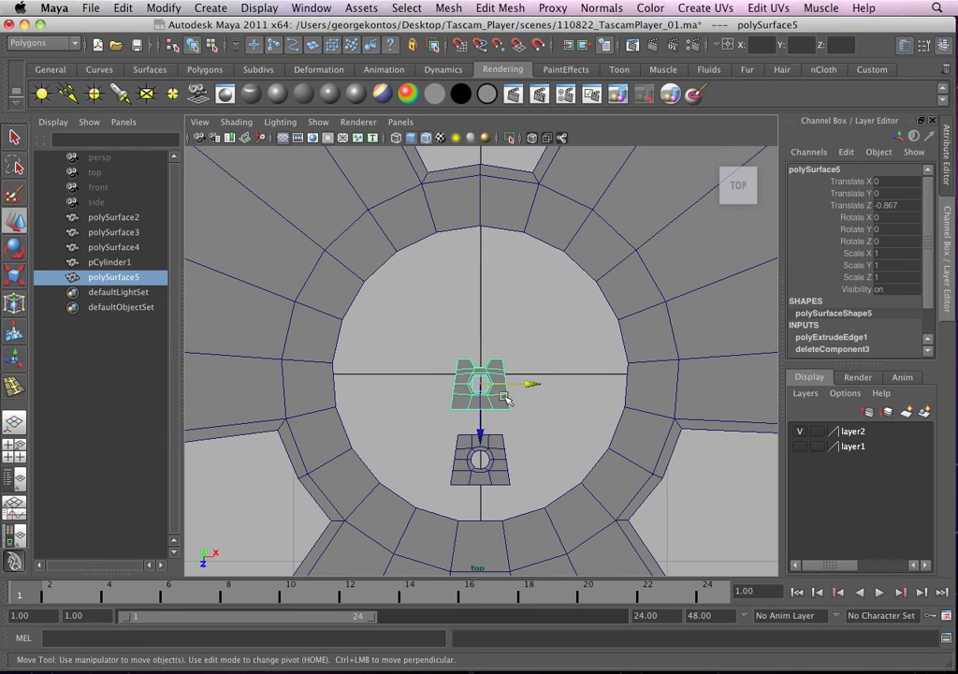
{"action": "key", "text": "1"}
{"action": "left_click", "coordinate": [497, 464]}
{"action": "key", "text": "1"}
{"action": "left_click", "coordinate": [540, 425]}
{"action": "right_click_drag", "start_coordinate": [540, 409], "coordinate": [608, 458], "text": "alt"}
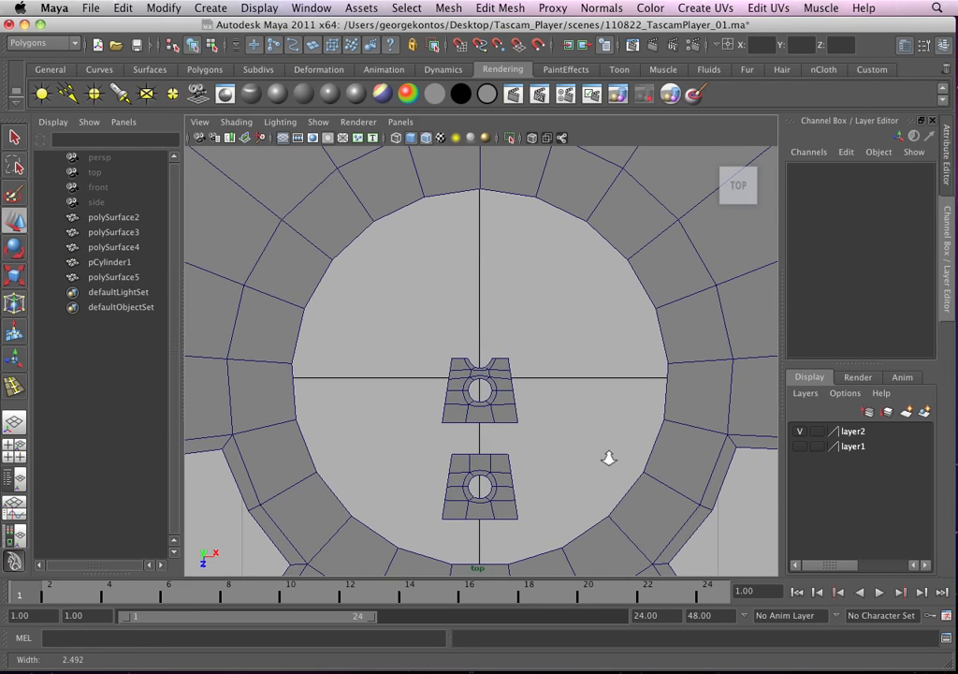
{"action": "right_click_drag", "start_coordinate": [427, 346], "coordinate": [615, 425], "text": "alt"}
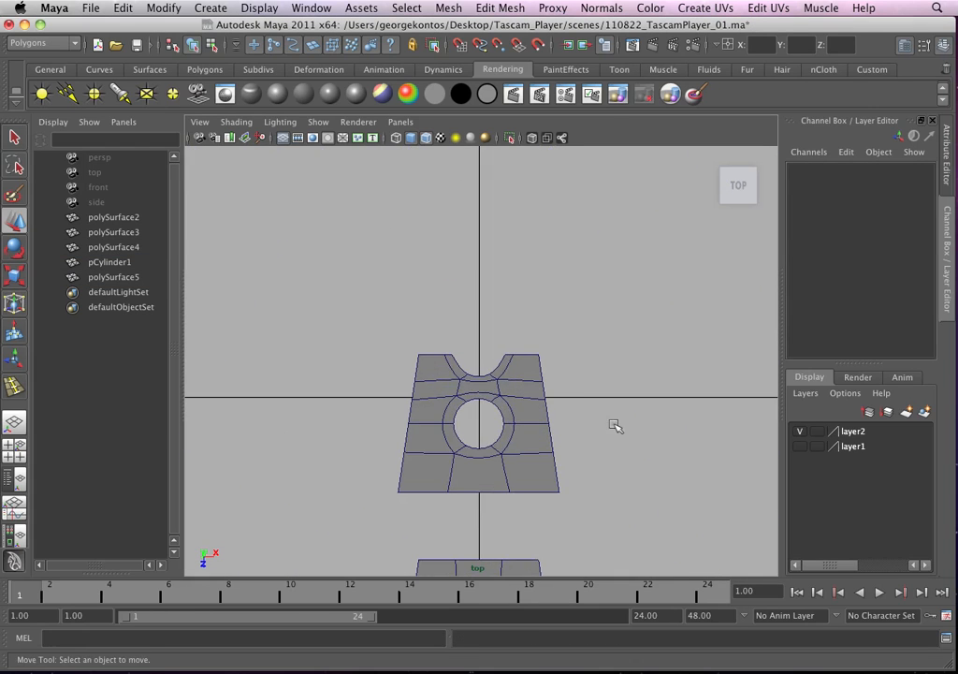
- Compare the notched patch's unsmoothed cage with its smooth preview, checking the curve of the notch and its corners
{"action": "left_click", "coordinate": [519, 399]}
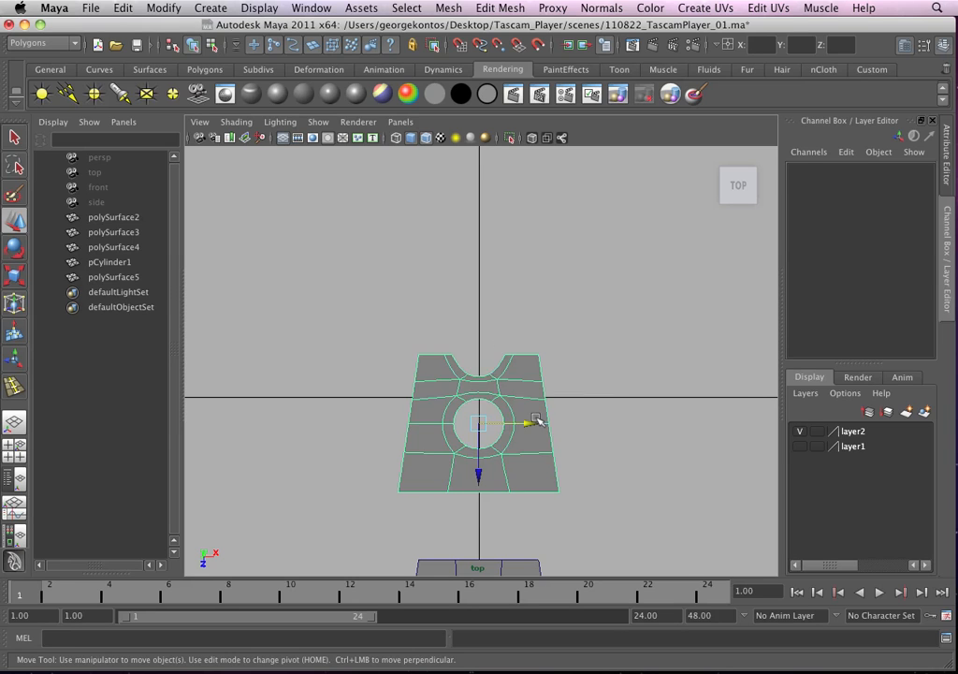
{"action": "key", "text": "1"}
{"action": "scroll", "coordinate": [651, 443], "scroll_direction": "up", "scroll_amount": 5}
{"action": "scroll", "coordinate": [527, 389], "scroll_direction": "down", "scroll_amount": 5}
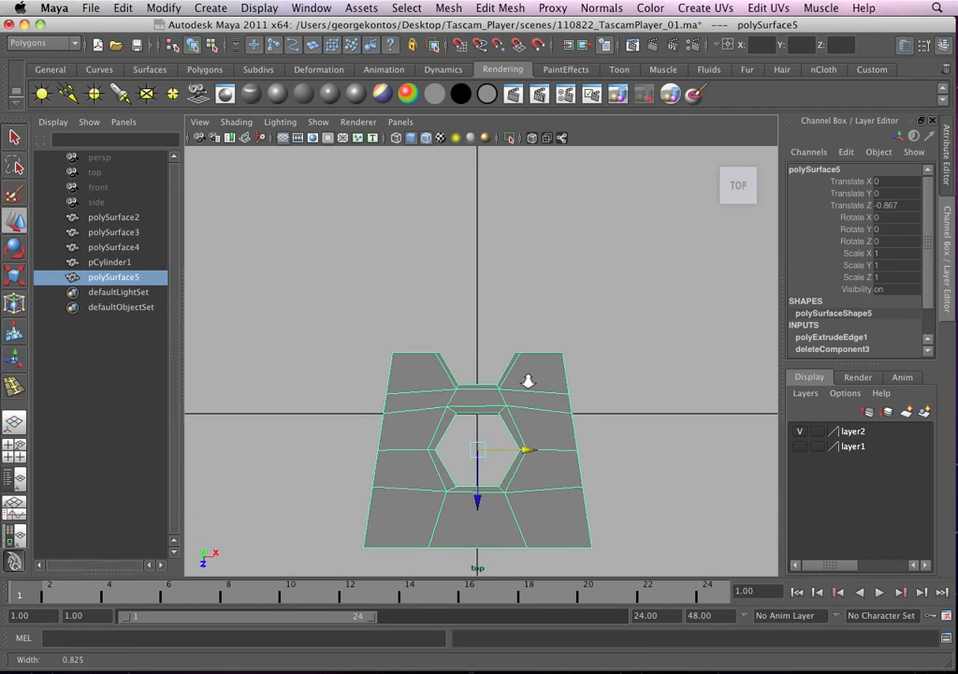
{"action": "scroll", "coordinate": [530, 385], "scroll_direction": "up", "scroll_amount": 5}
{"action": "scroll", "coordinate": [524, 381], "scroll_direction": "down", "scroll_amount": 5}
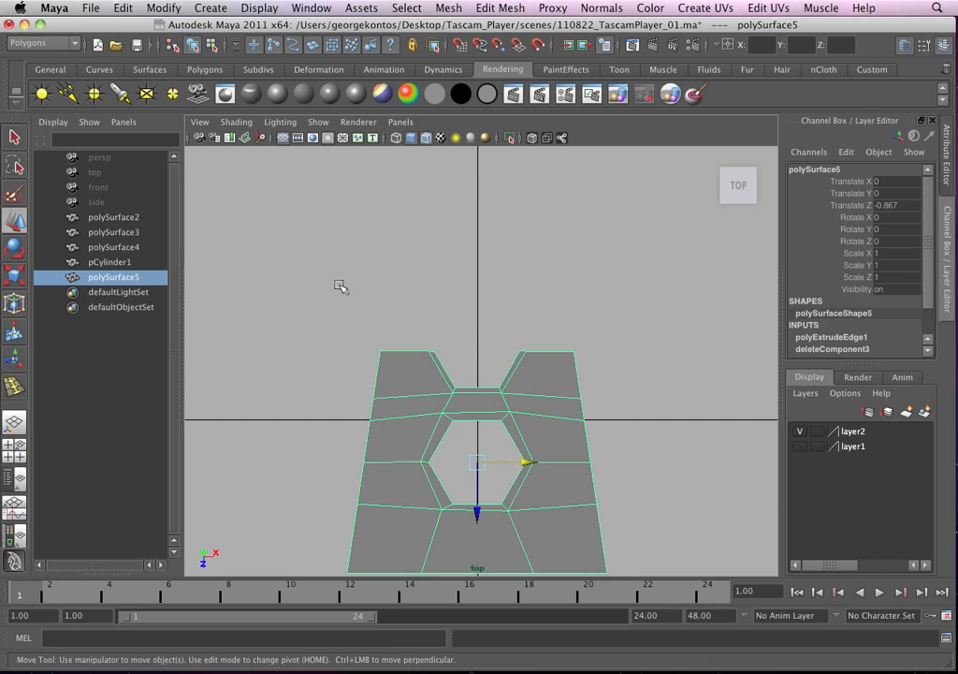
{"action": "scroll", "coordinate": [391, 338], "scroll_direction": "up", "scroll_amount": 1}
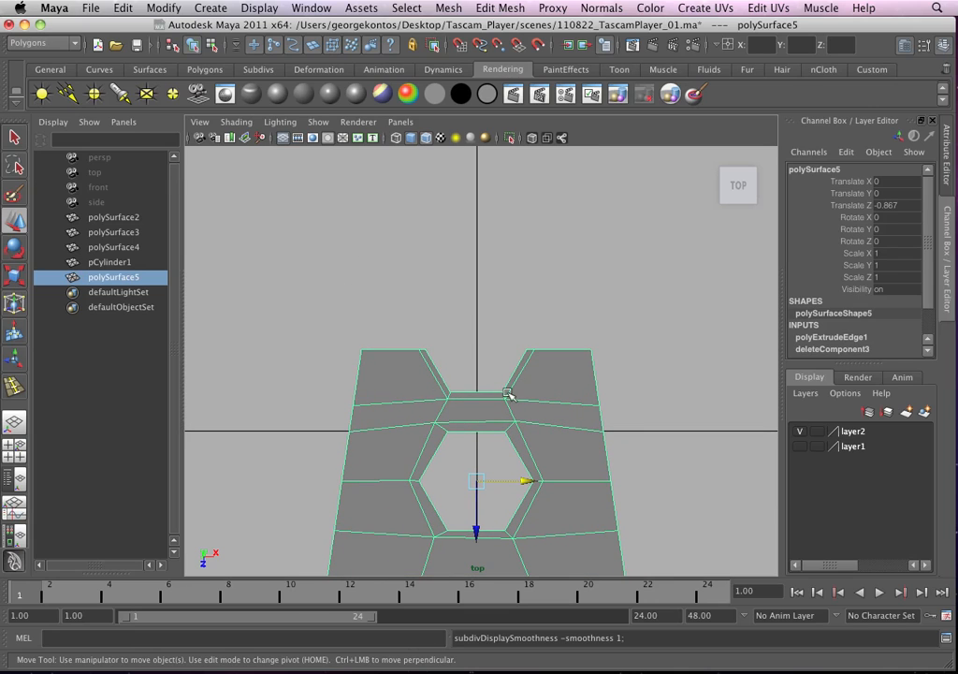
{"action": "key", "text": "3"}
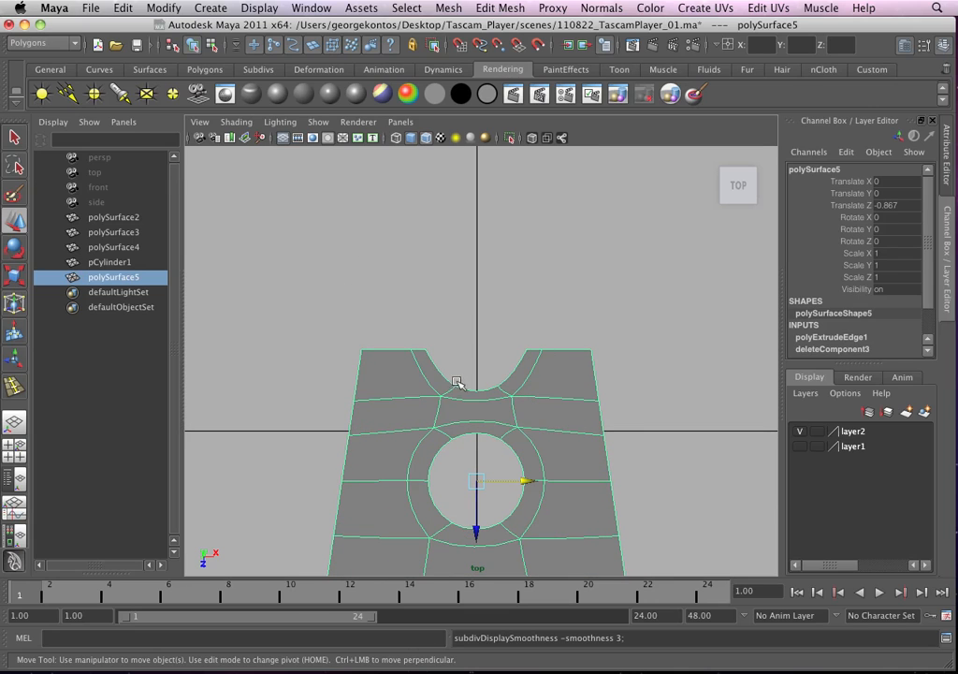
{"action": "key", "text": "1"}
{"action": "scroll", "coordinate": [391, 324], "scroll_direction": "up", "scroll_amount": 1}
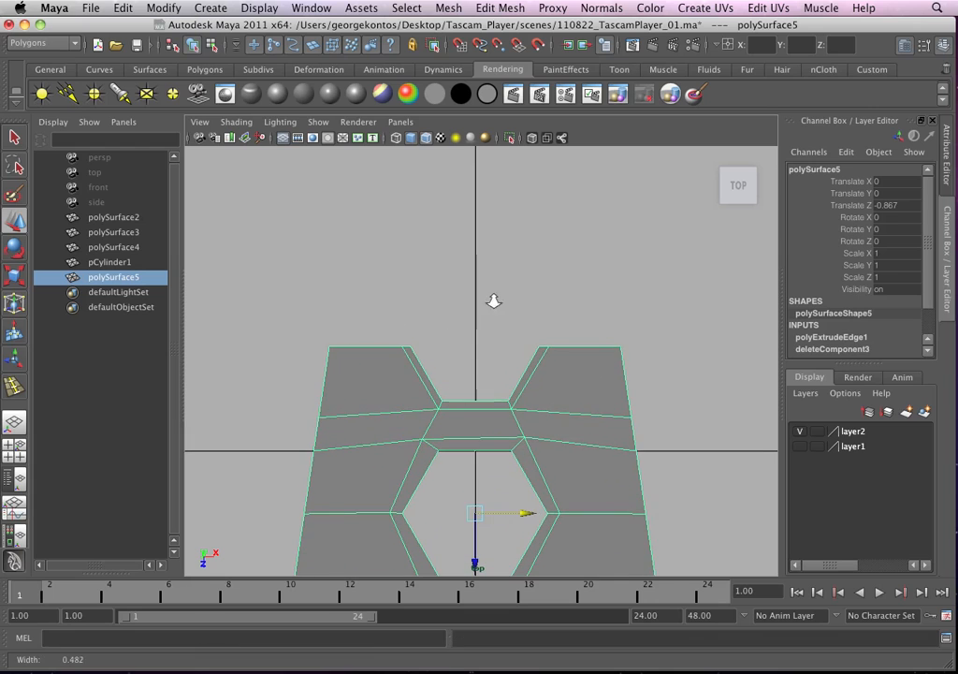
- Insert an edge loop across each of the two arms beside the notch, about midway along the notch's slanted sides
{"action": "left_click", "coordinate": [500, 7]}
{"action": "left_click", "coordinate": [508, 136]}
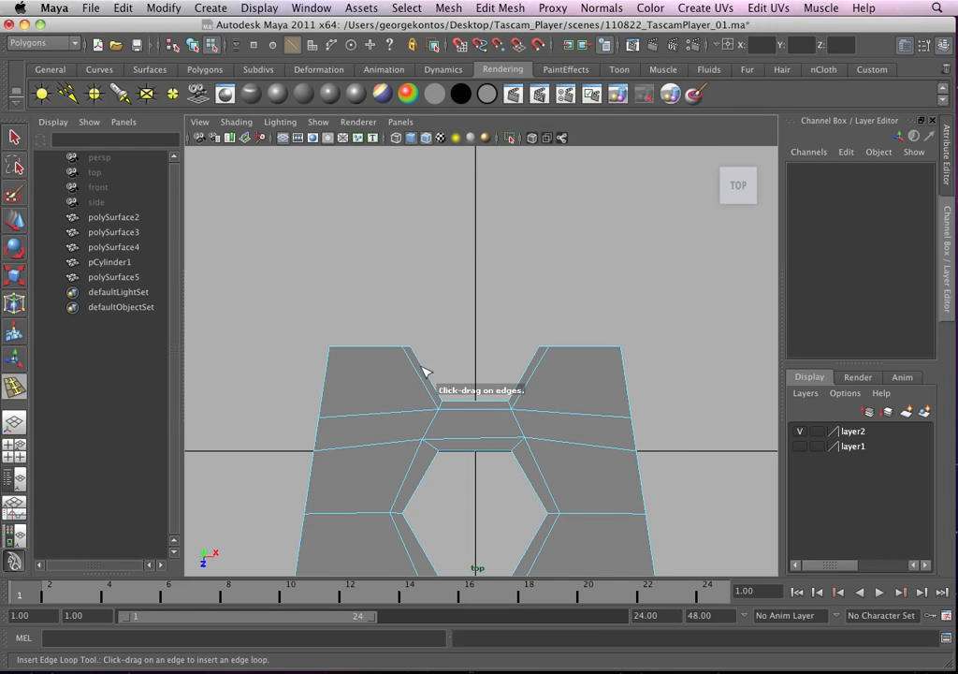
{"action": "left_click", "coordinate": [426, 373]}
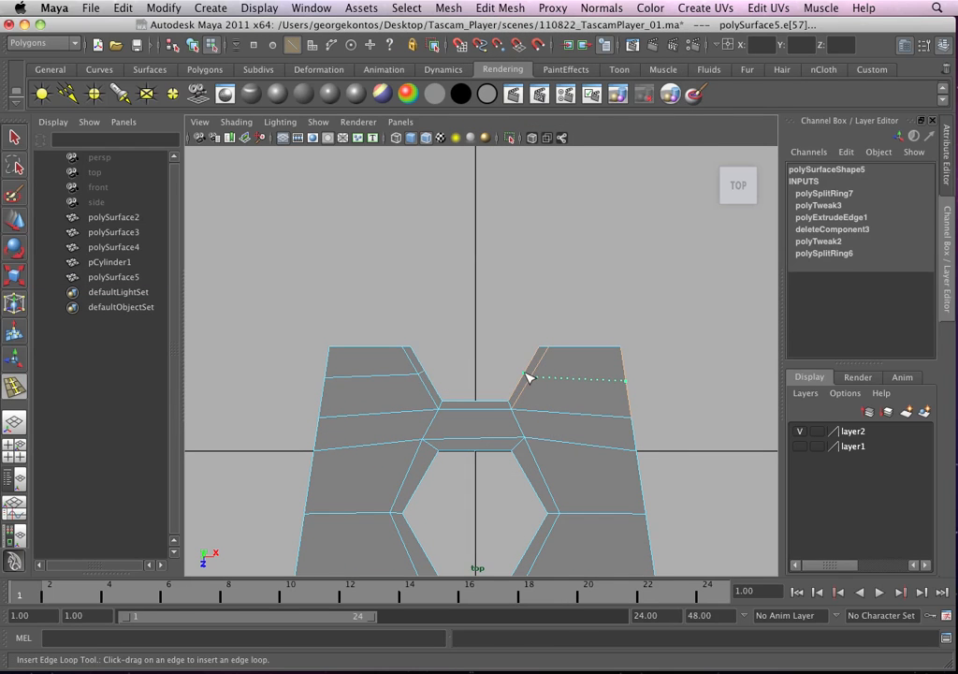
{"action": "left_click", "coordinate": [527, 374]}
{"action": "scroll", "coordinate": [593, 381], "scroll_direction": "up", "scroll_amount": 2}
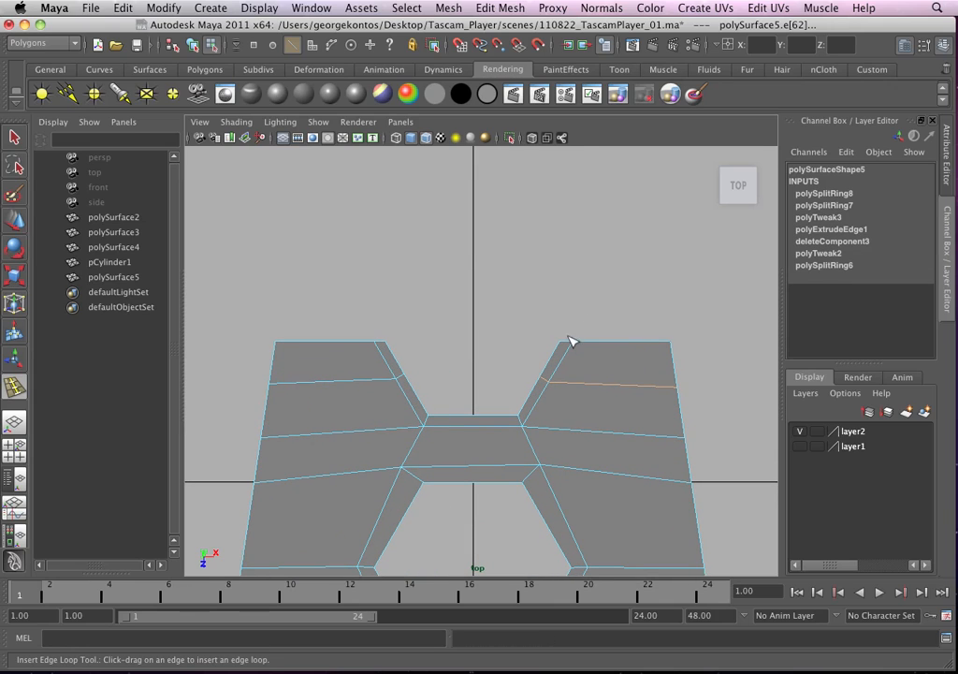